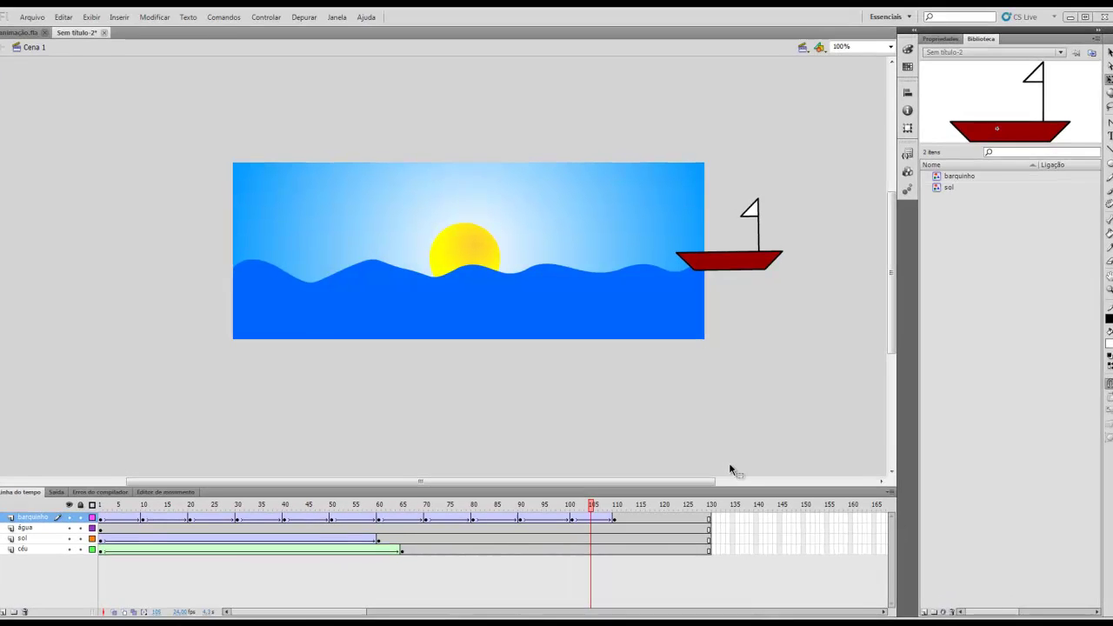
Step: Play the finished boat animation on the timeline, preview it as a test movie, and close the preview
key(Return)
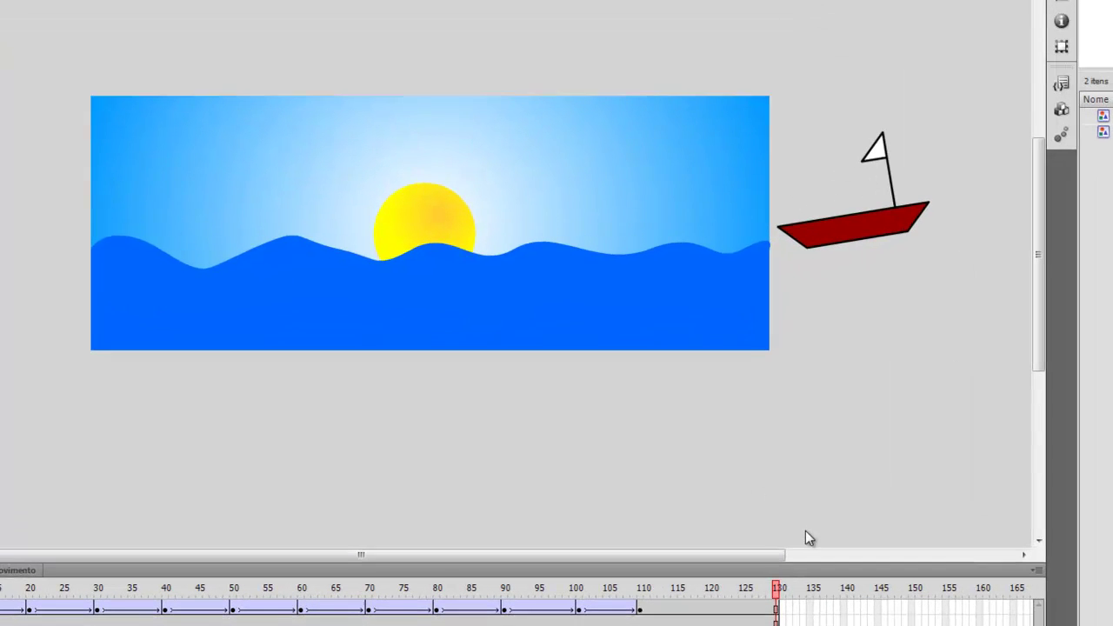
key(ctrl+Return)
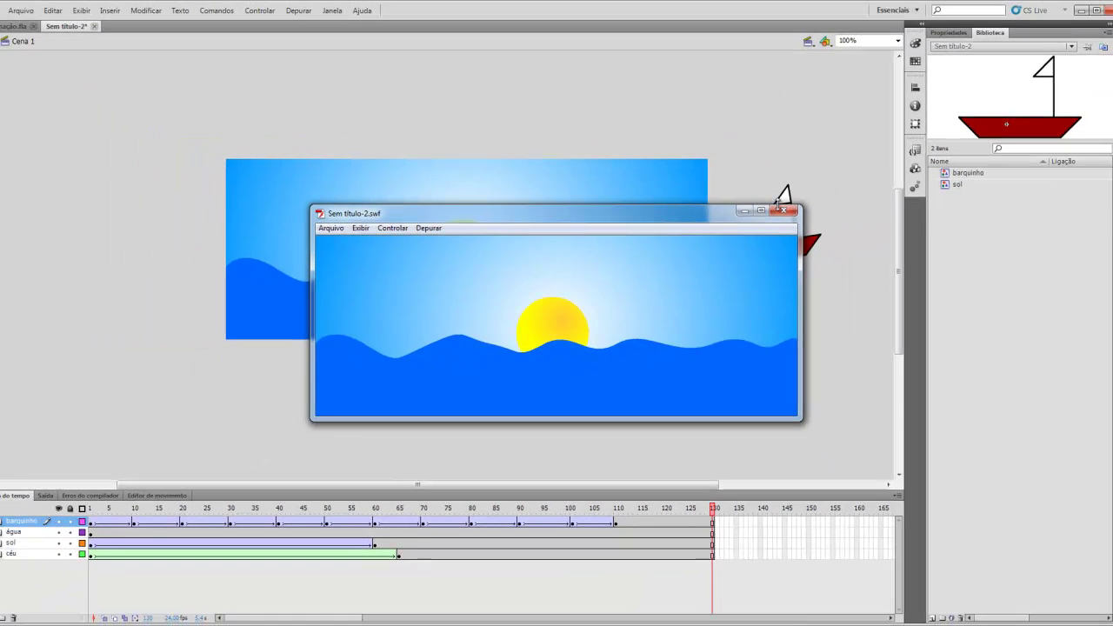
click(862, 174)
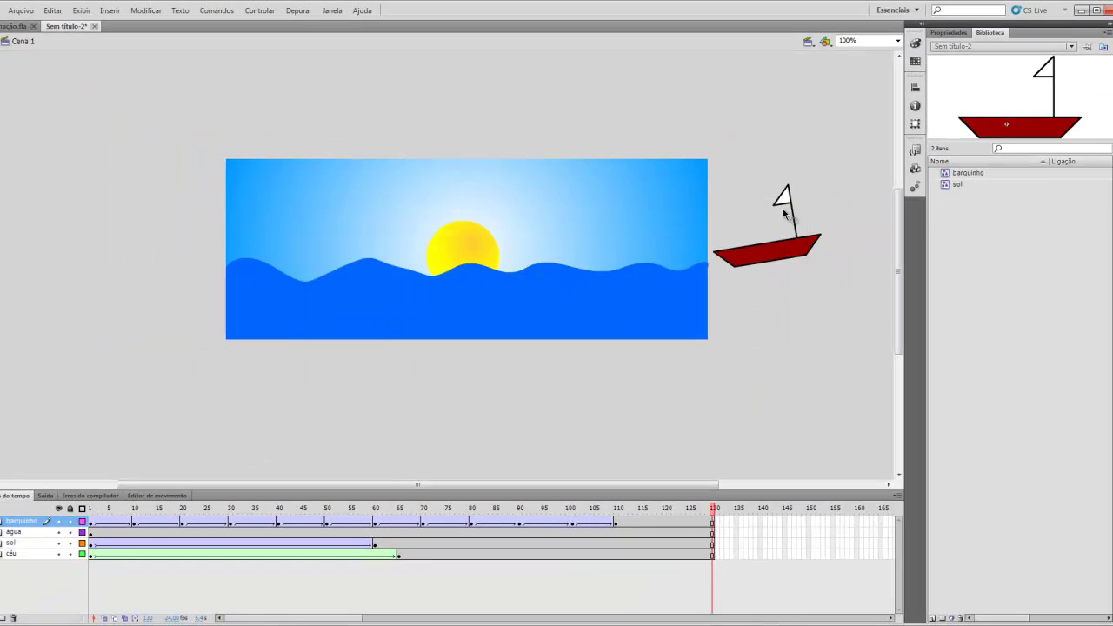
Step: Create a new ActionScript 3.0 document
click(20, 11)
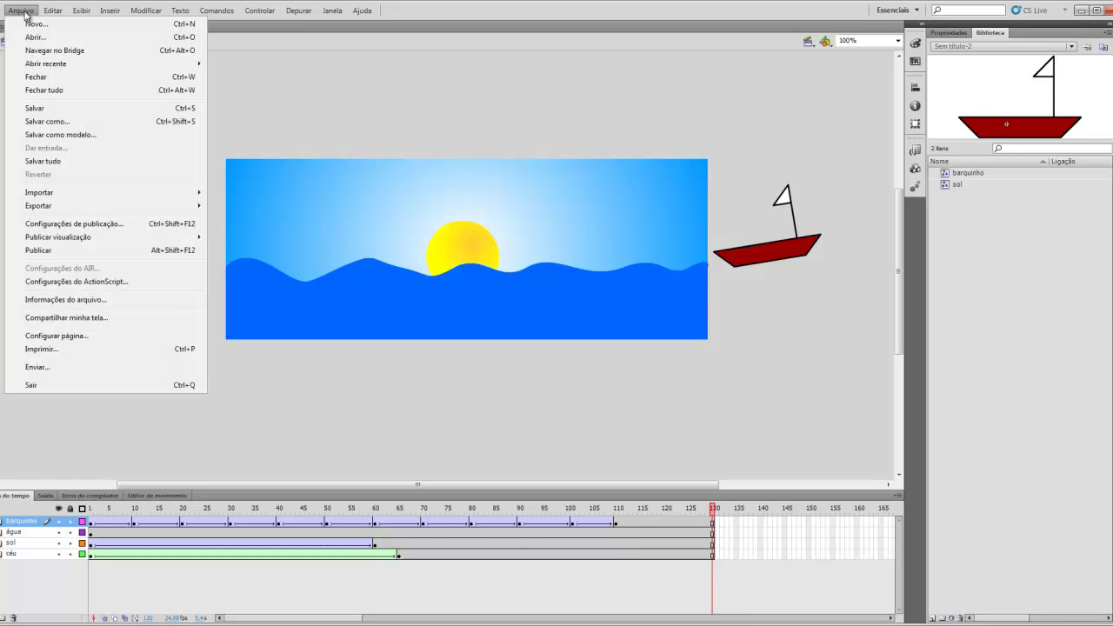
click(67, 25)
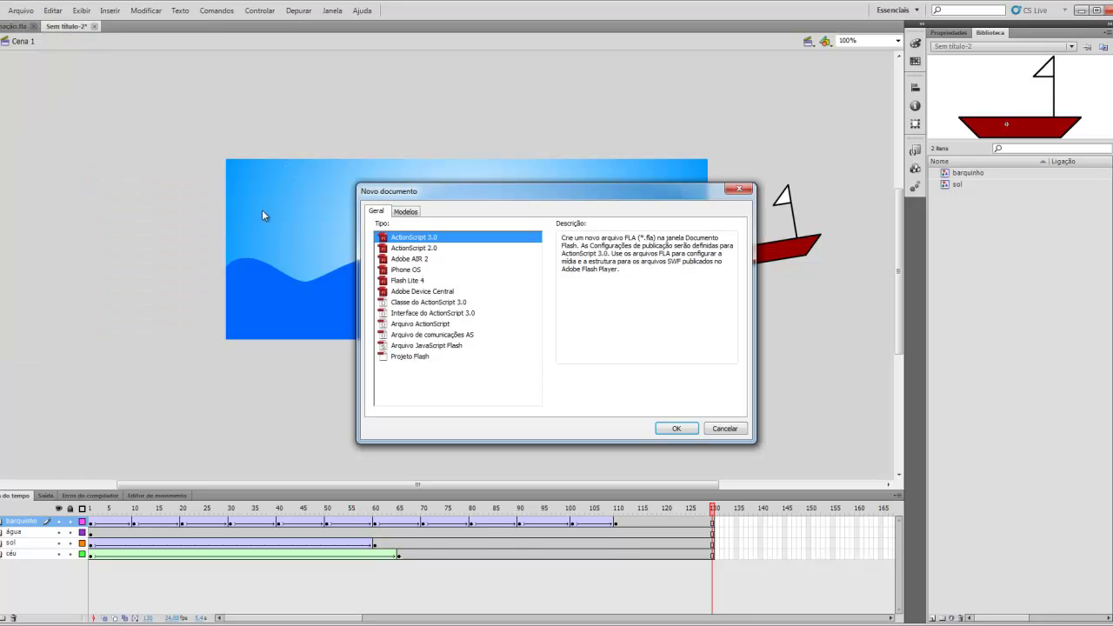
drag(443, 190, 409, 149)
click(369, 206)
click(388, 196)
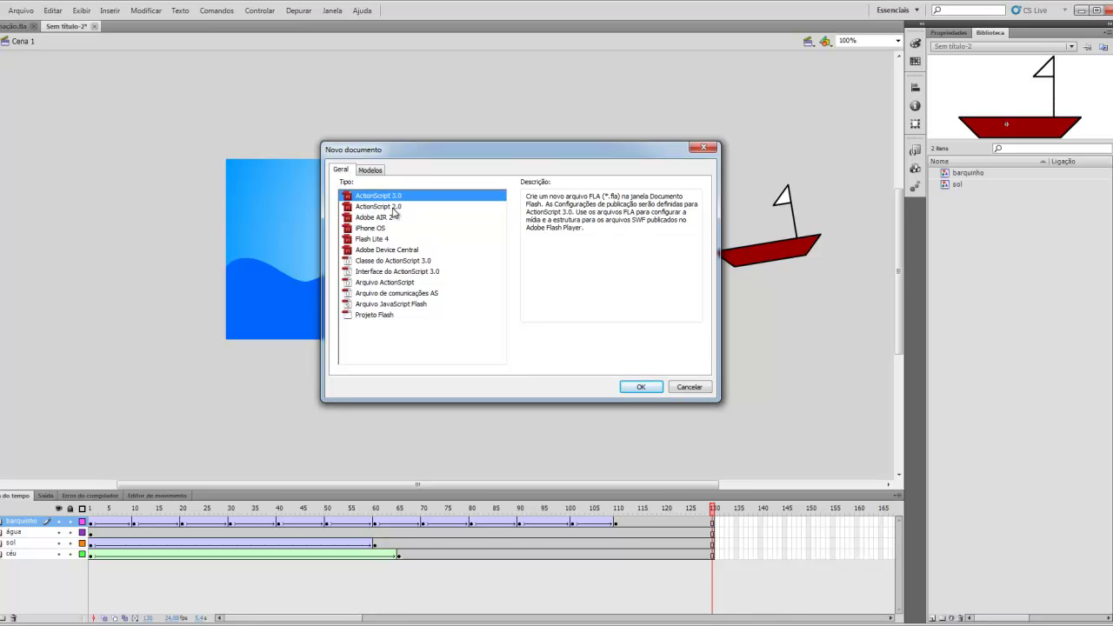
click(642, 388)
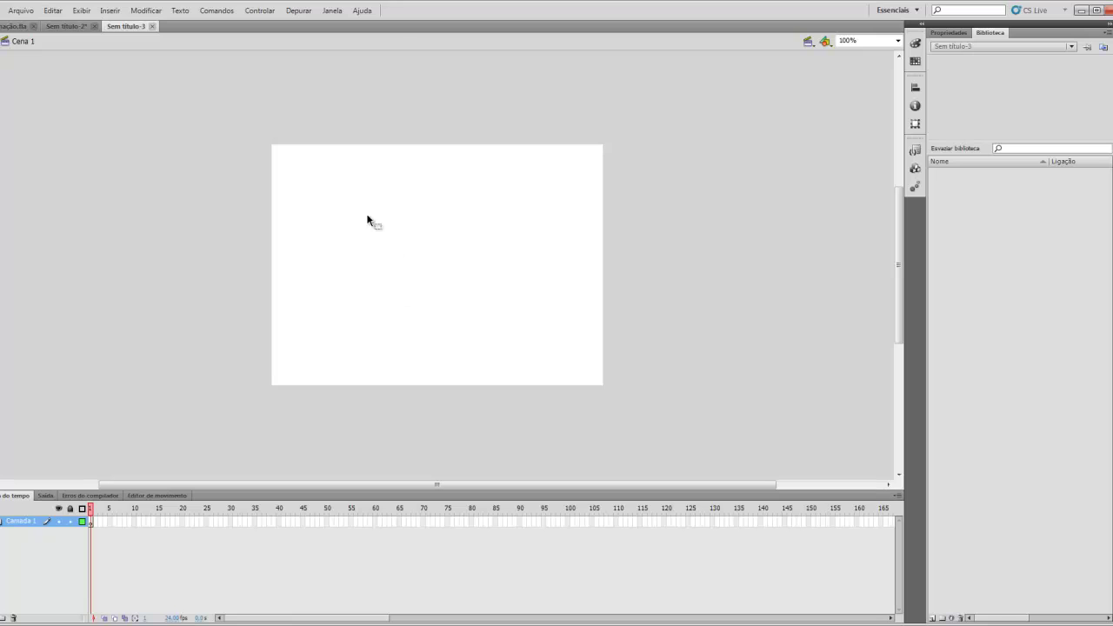
Step: Set the new document's dimensions to 800 px wide by 300 px high
click(154, 14)
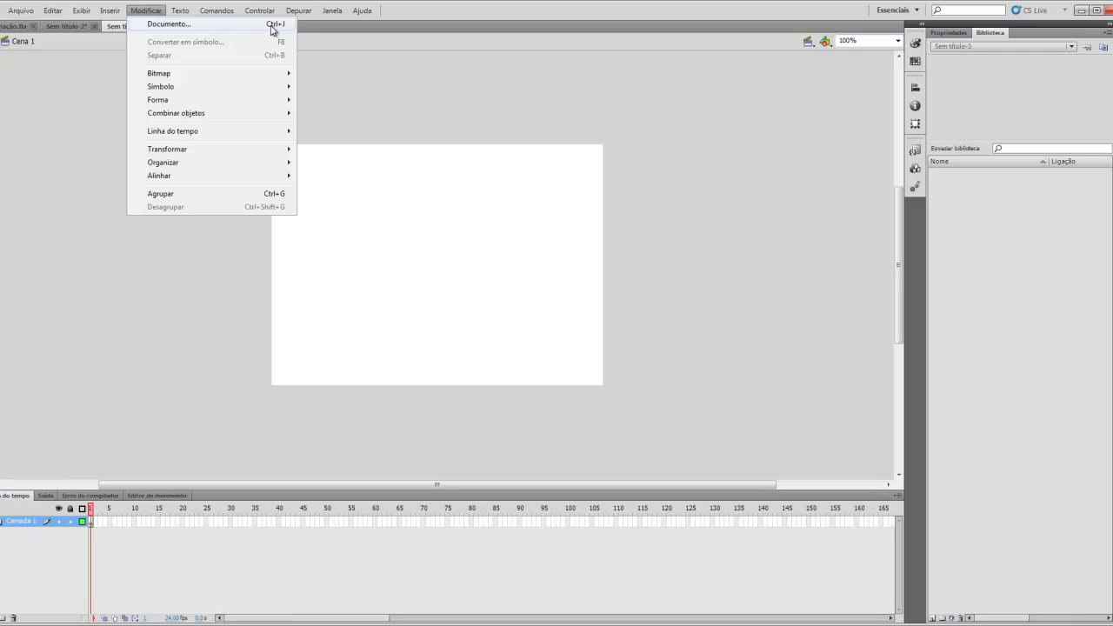
click(201, 30)
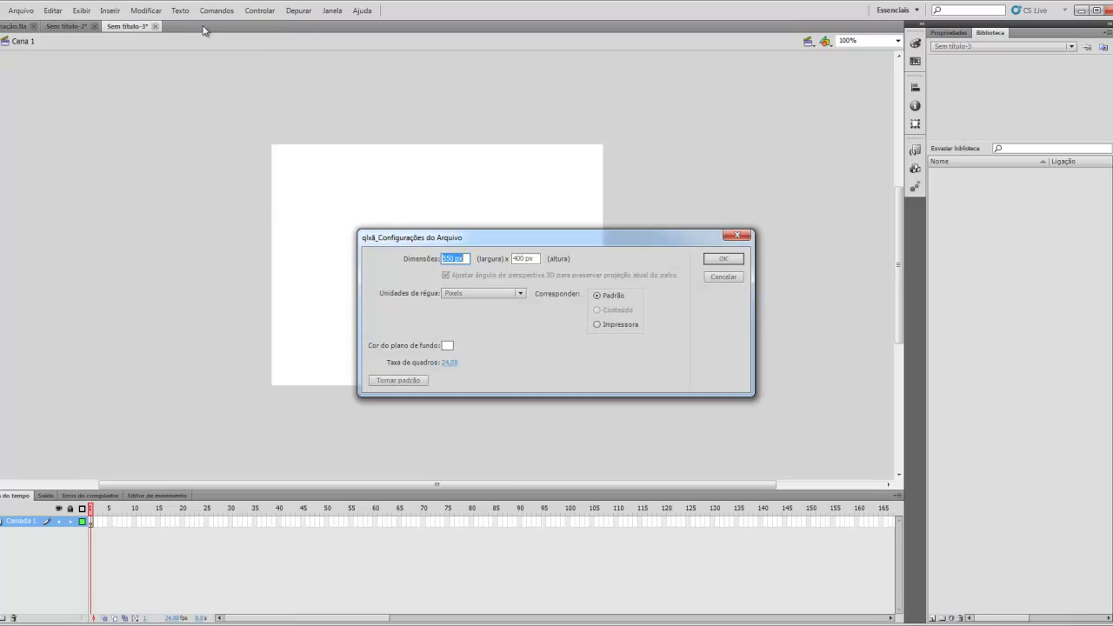
drag(473, 239, 469, 190)
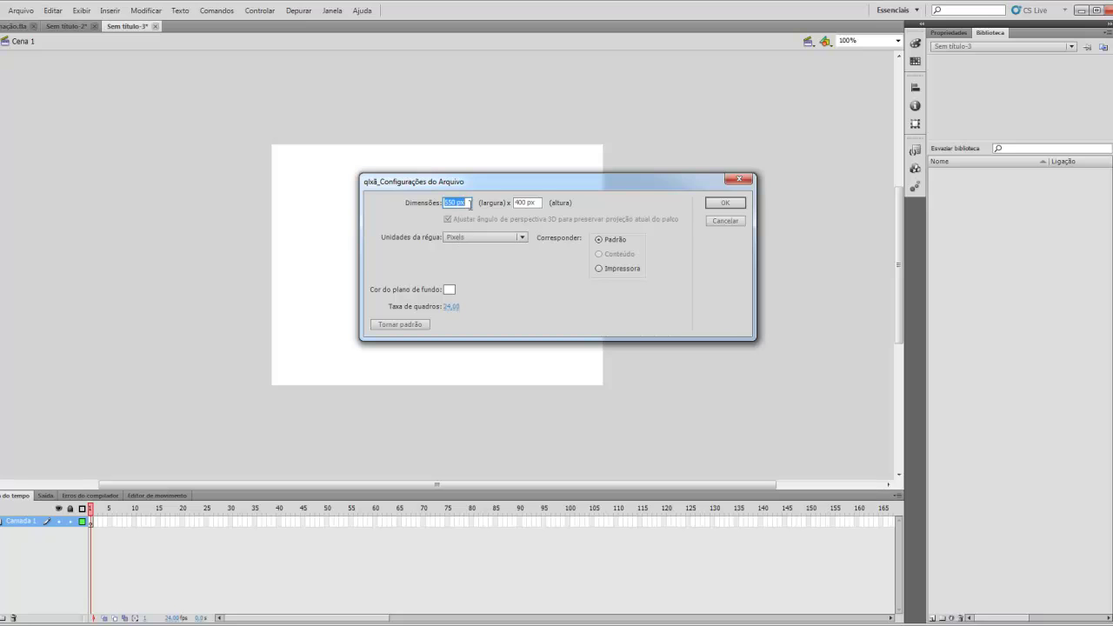
text(800)
key(Tab)
text(3)
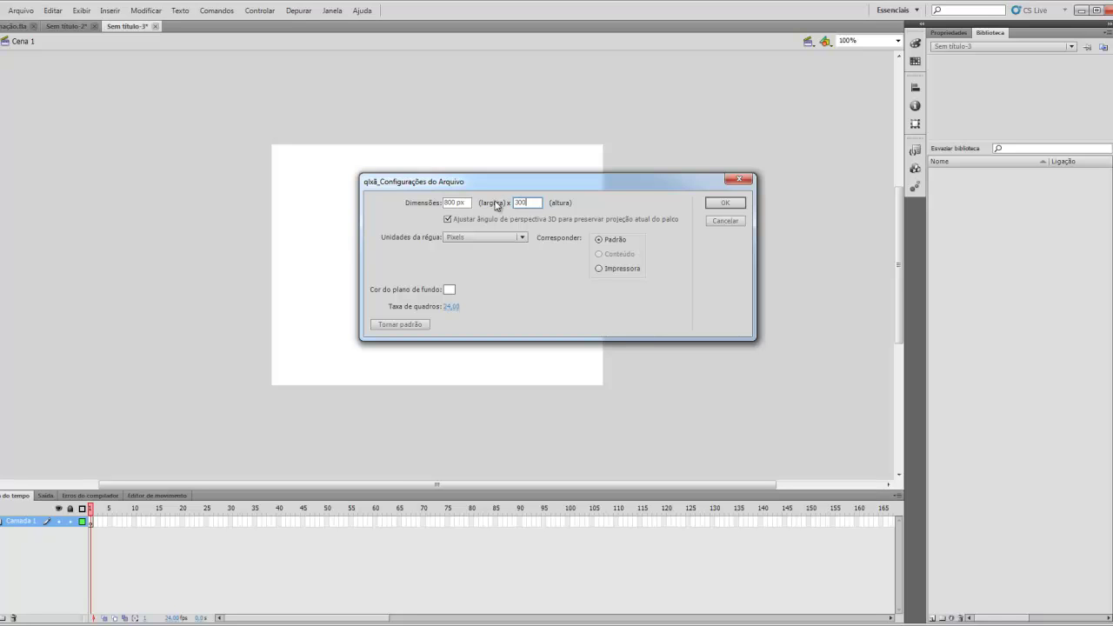
text(00)
key(Return)
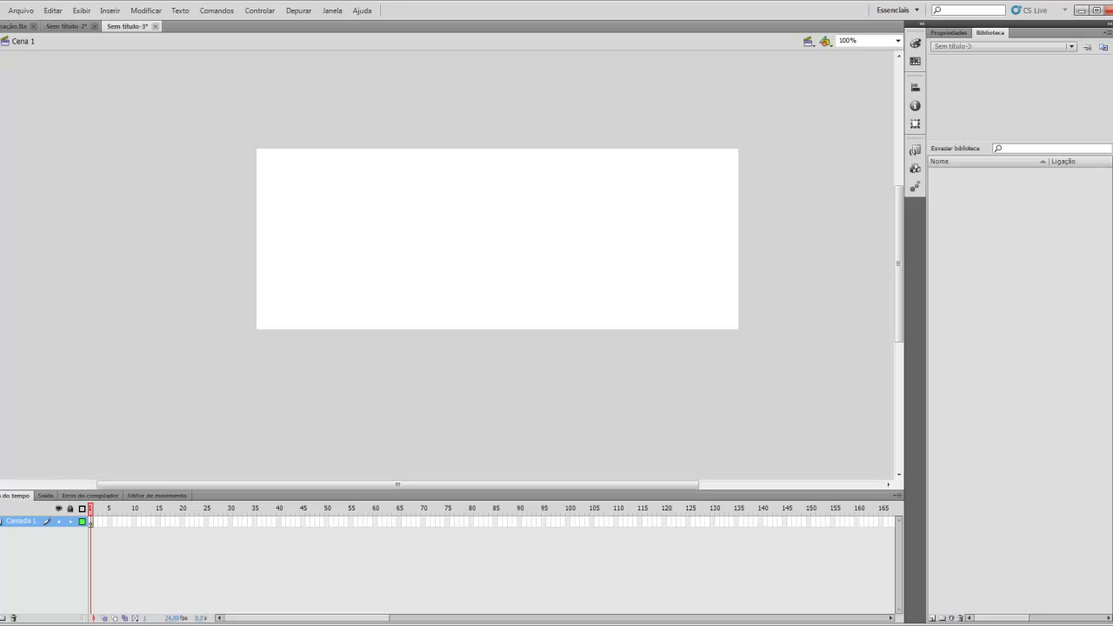
Step: Draw a rectangle about 560 by 240 px on the stage, starting near its upper-left corner
click(1111, 160)
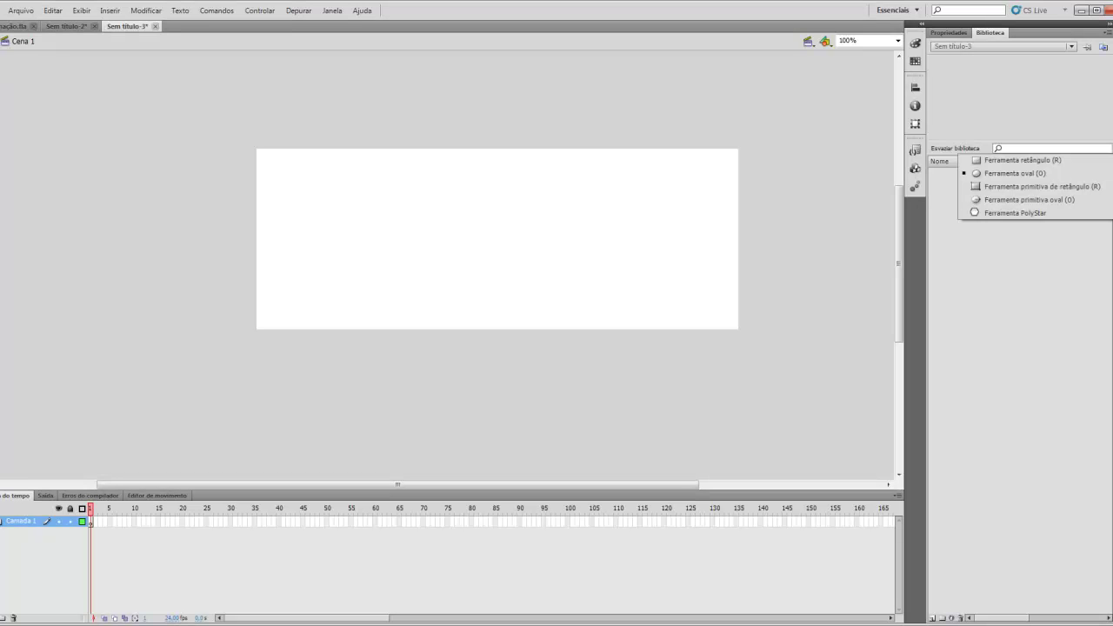
click(1033, 163)
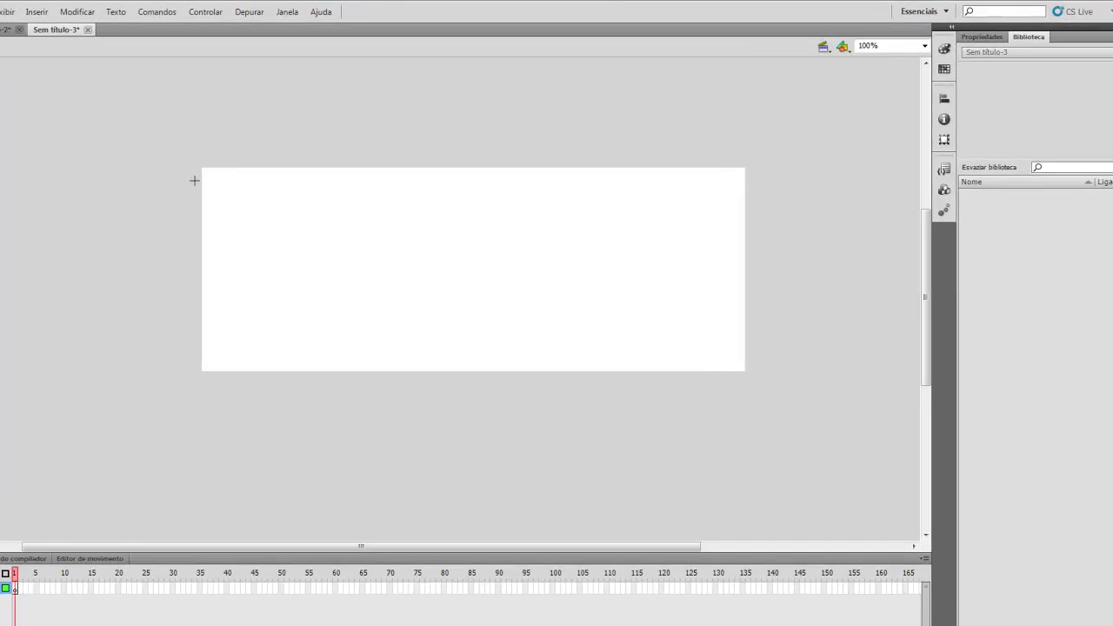
mouse_move(93, 215)
mouse_down()
mouse_move(278, 316)
mouse_move(565, 418)
mouse_up()
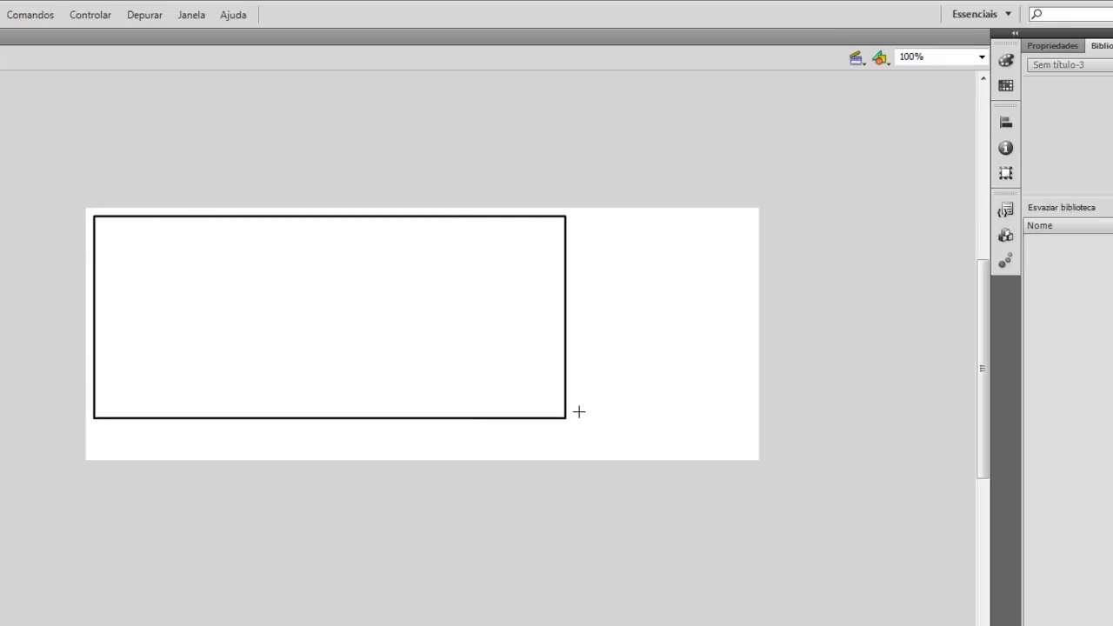
Step: Change the rectangle's fill to light blue #00CCFF
click(1049, 45)
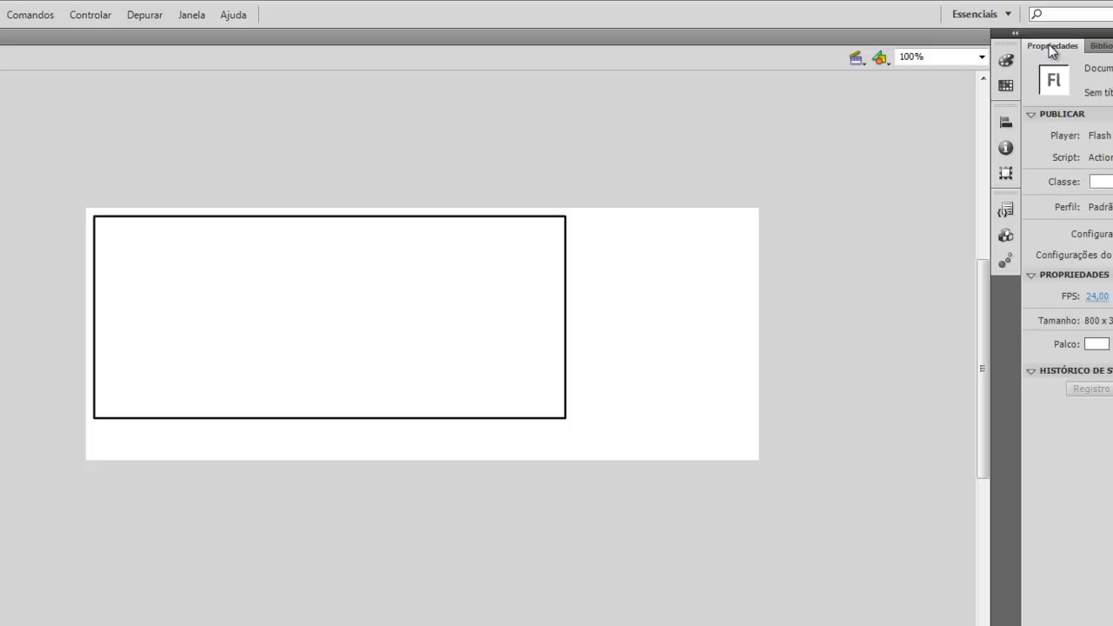
click(1100, 45)
click(1056, 47)
click(435, 304)
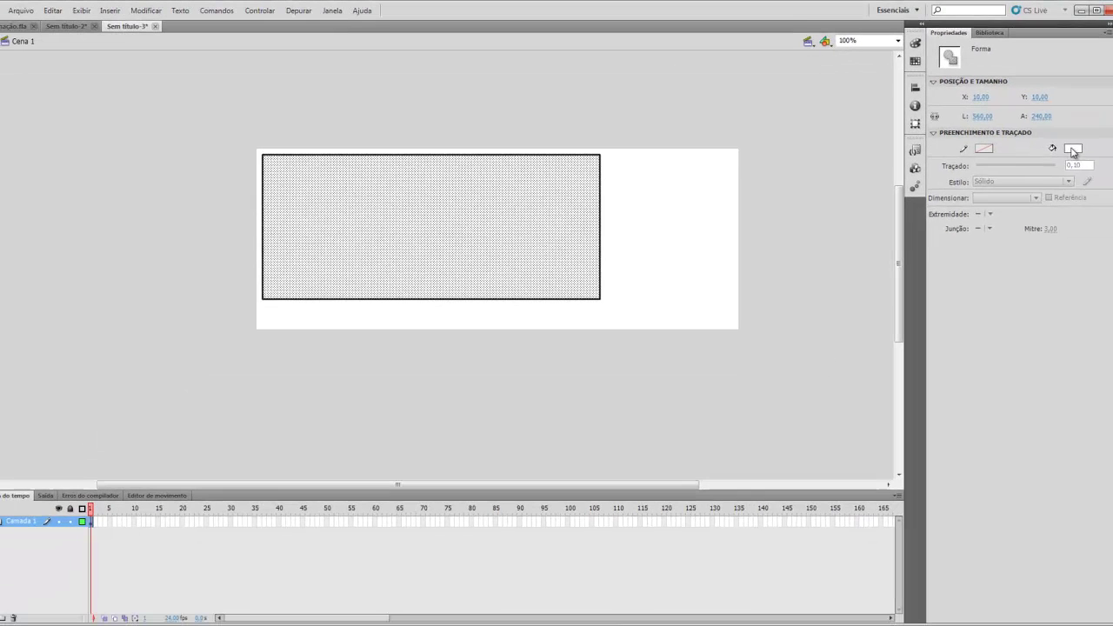
click(1072, 148)
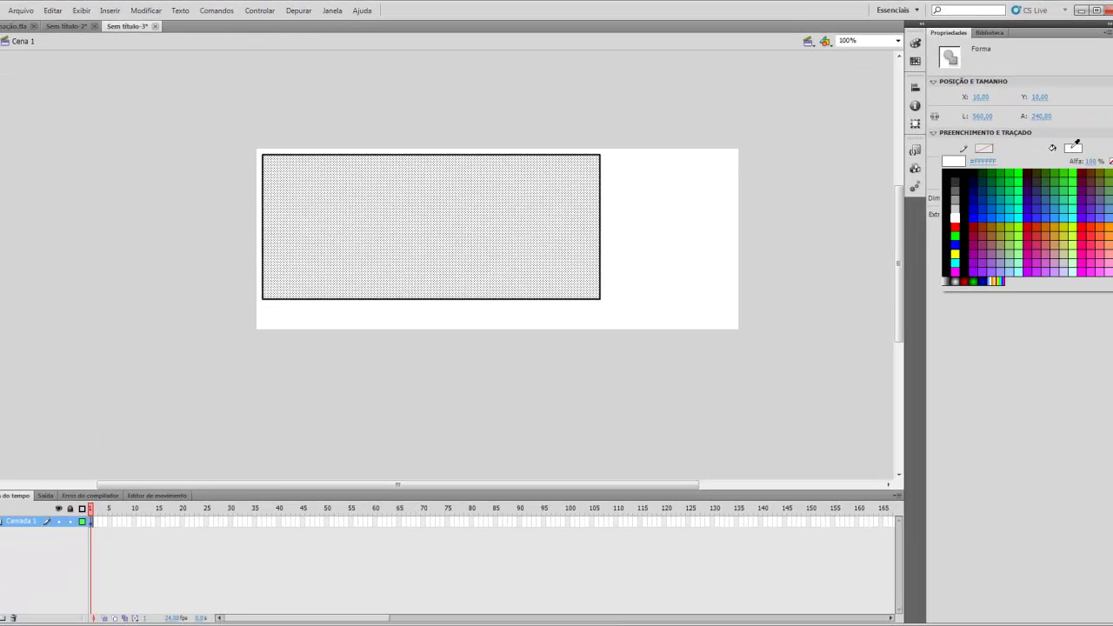
click(1015, 213)
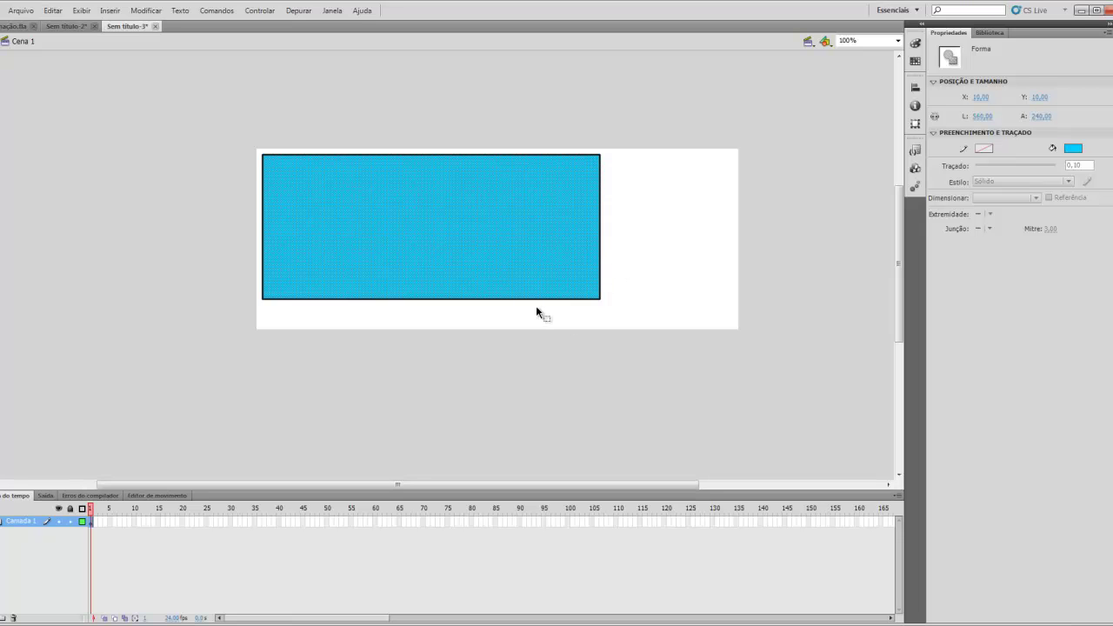
Step: Delete the rectangle's entire black outline, keeping only the blue fill
click(600, 223)
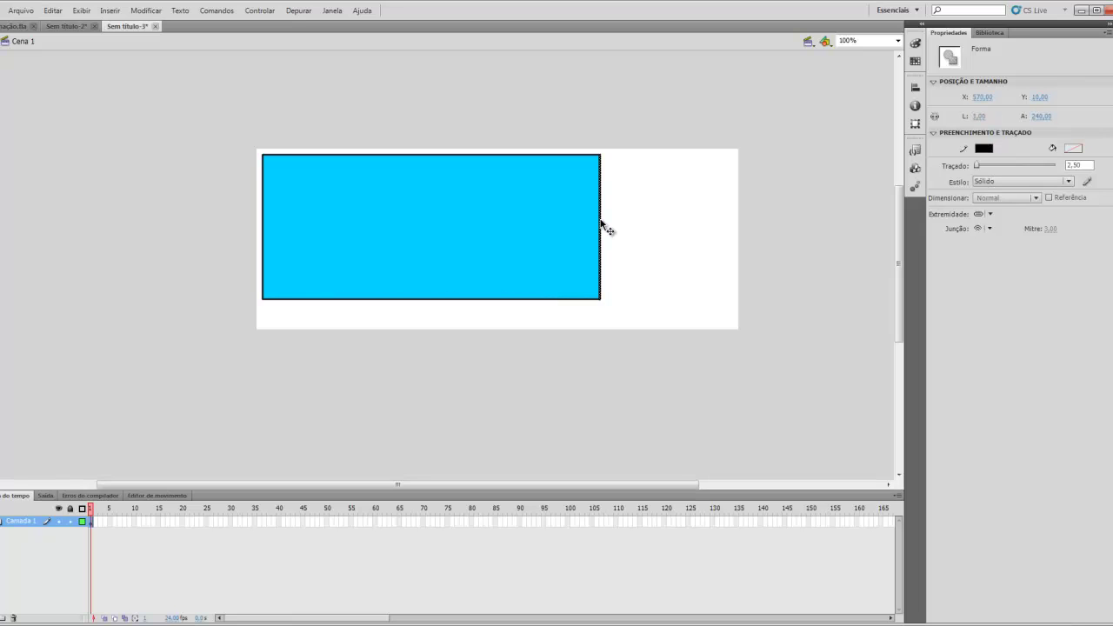
double_click(557, 155)
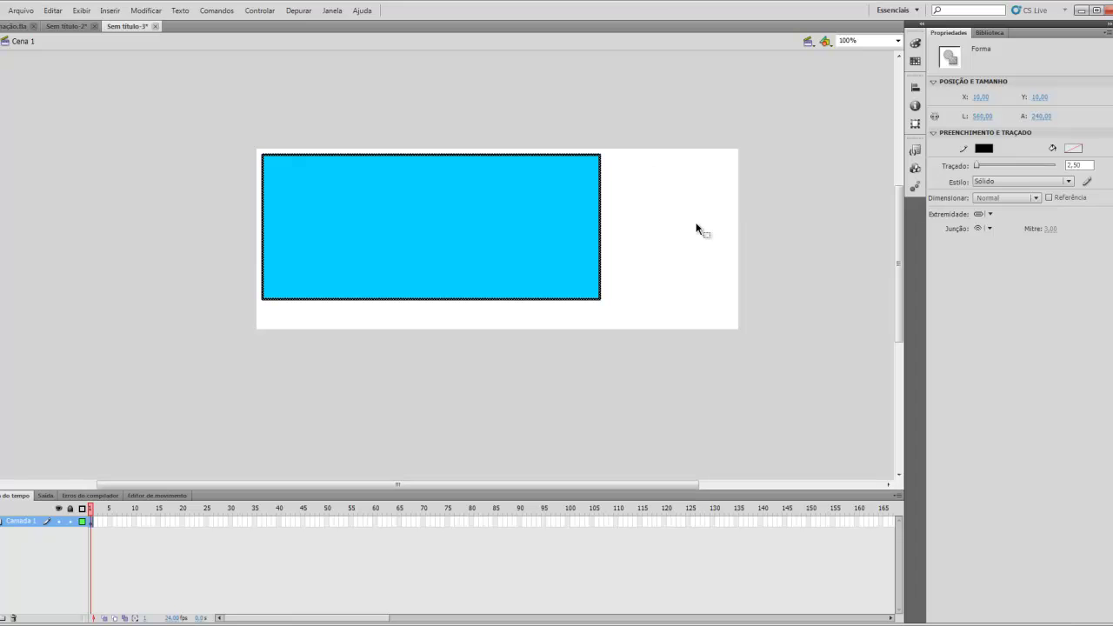
key(Delete)
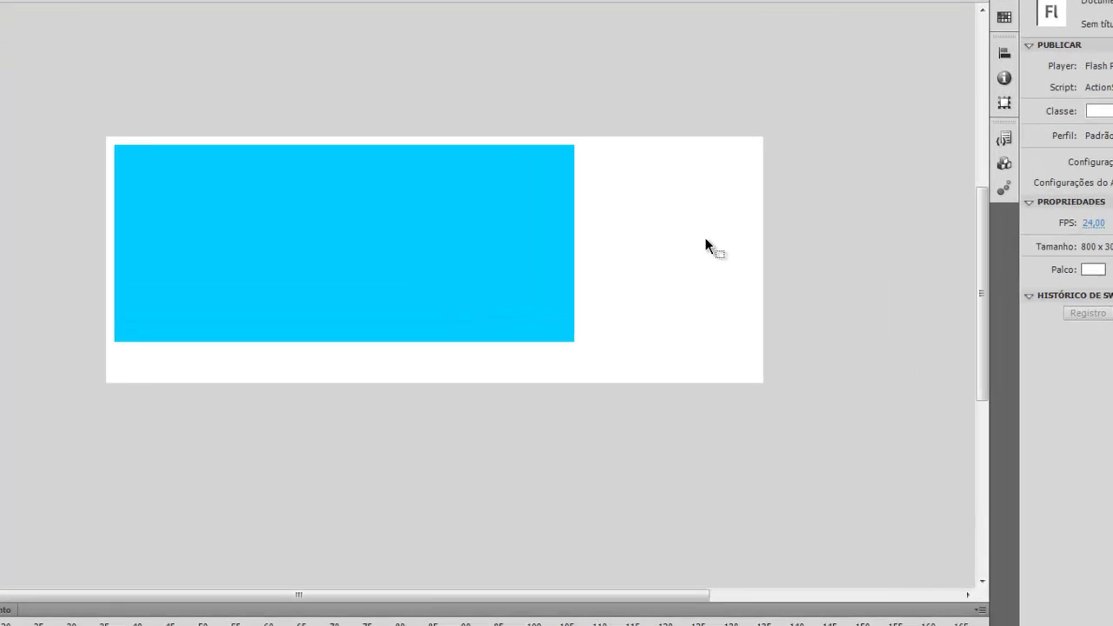
Step: Position the blue rectangle at X 0, Y 0 and size it to 800 by 300 px to cover the stage
click(383, 219)
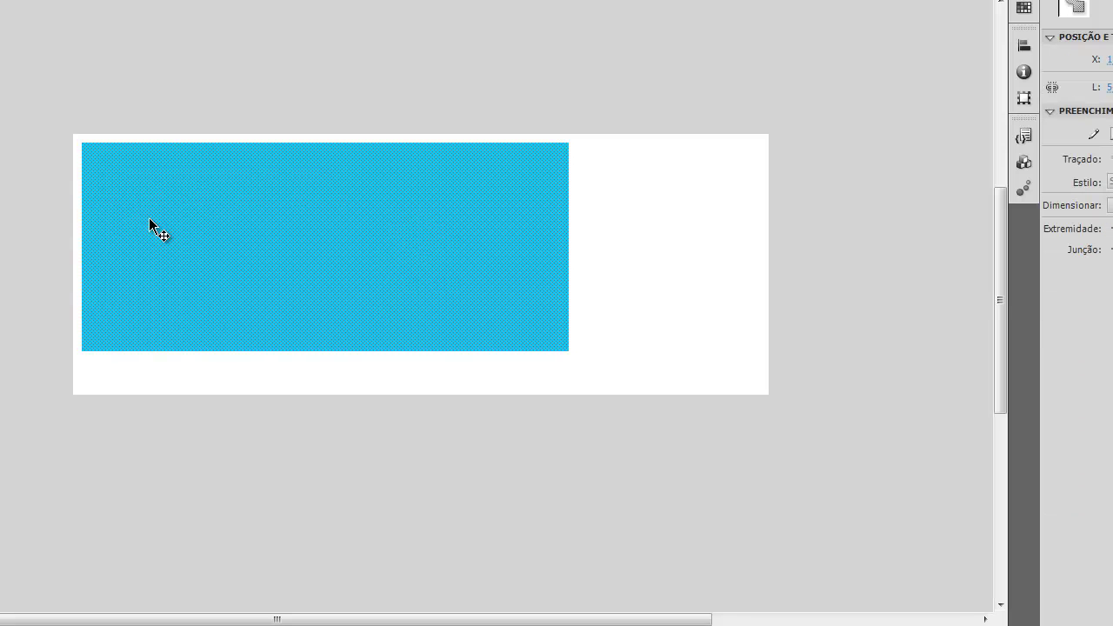
mouse_move(255, 256)
mouse_down()
mouse_move(238, 235)
mouse_move(244, 244)
mouse_up()
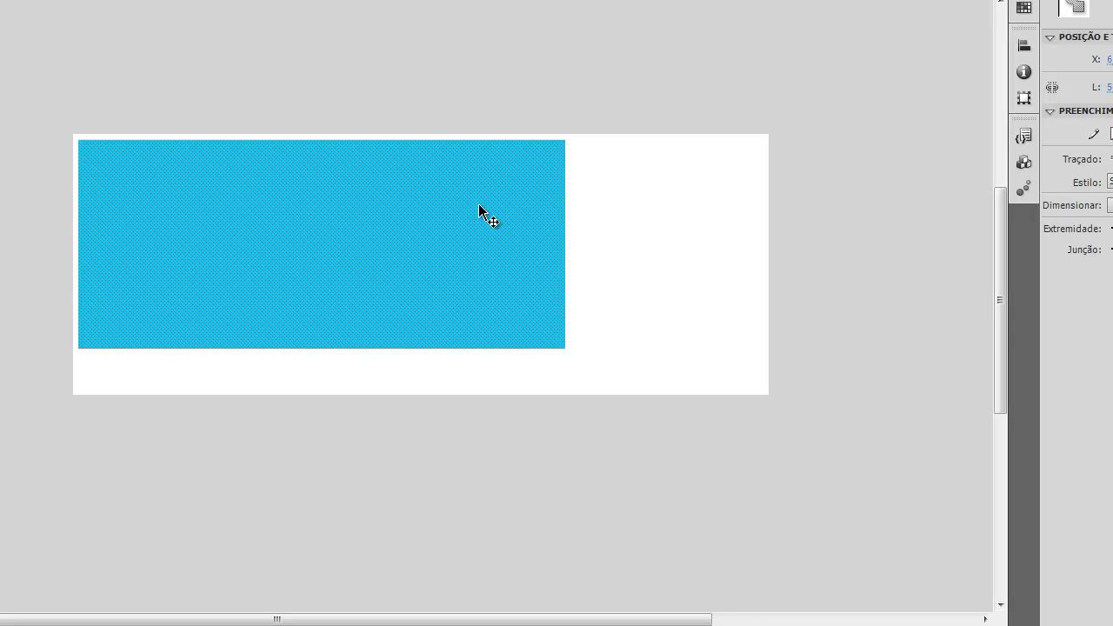
click(1109, 60)
key(Return)
key(Tab)
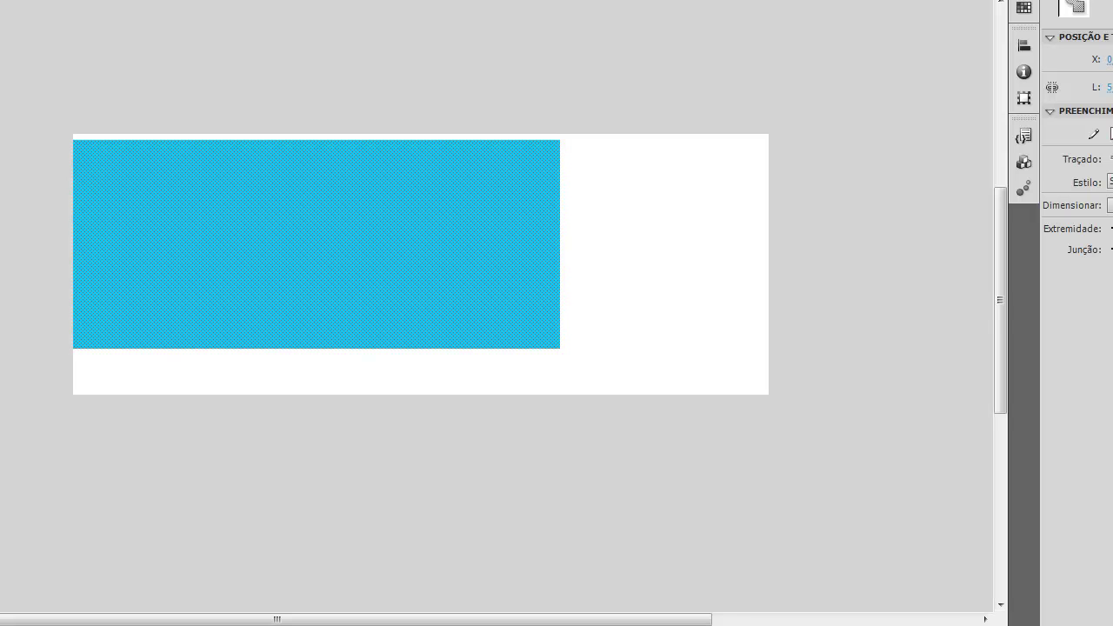
key(Tab)
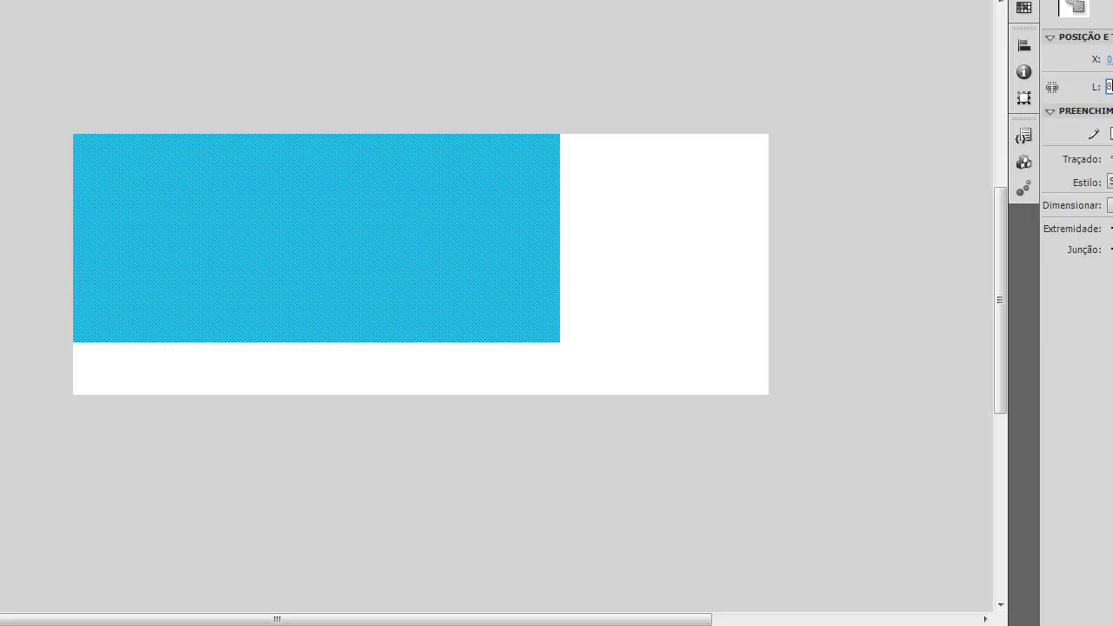
text(800)
key(Return)
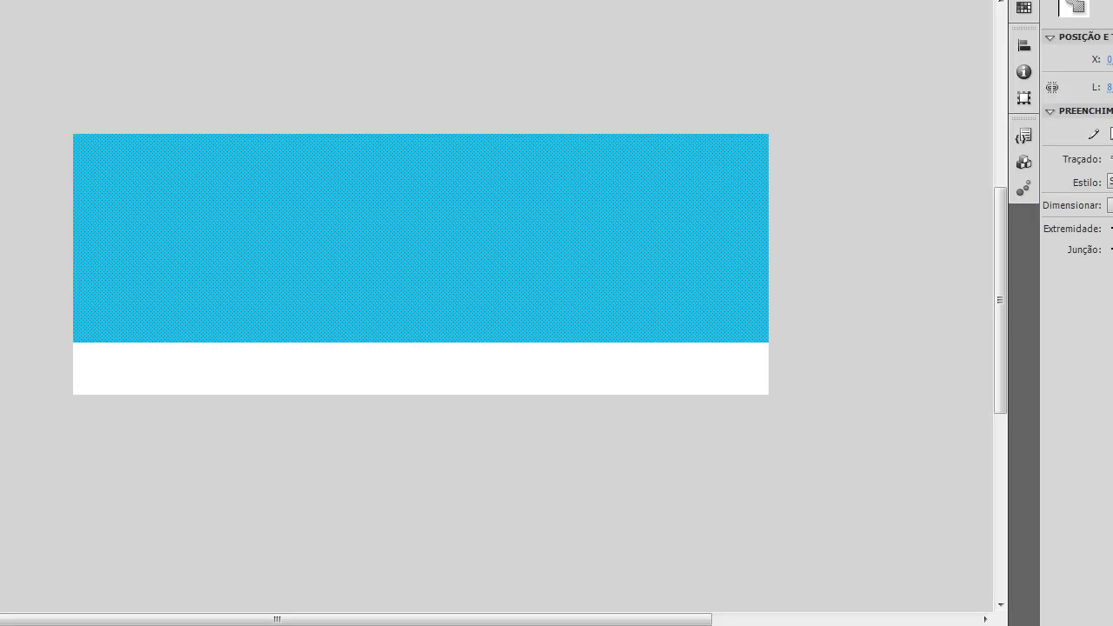
key(Return)
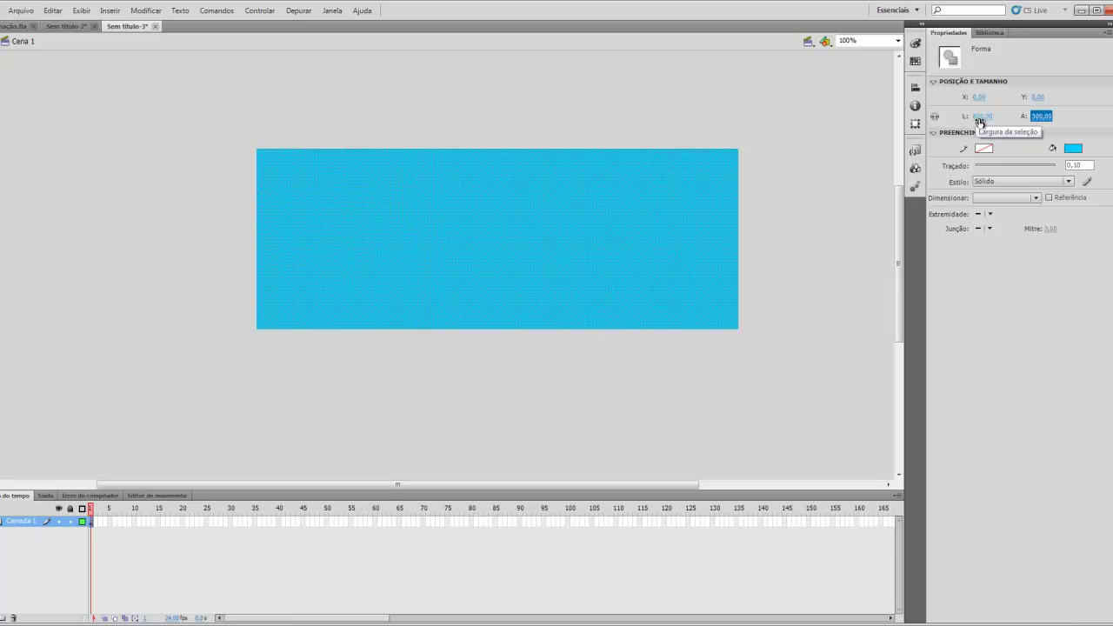
click(1041, 117)
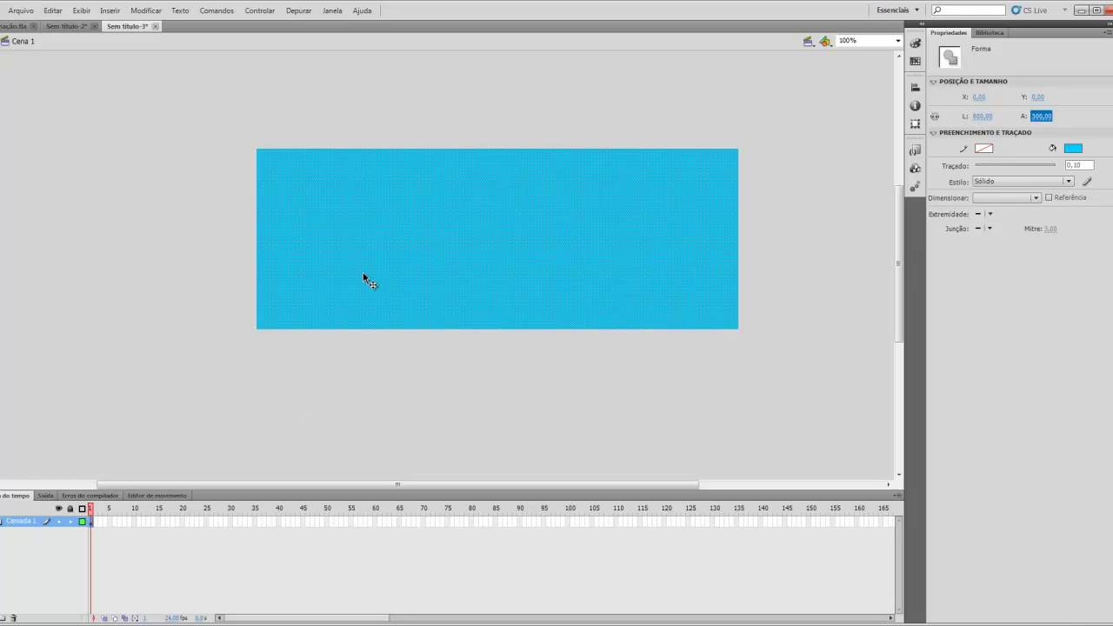
Step: Rename the rectangle's layer as céu
double_click(21, 521)
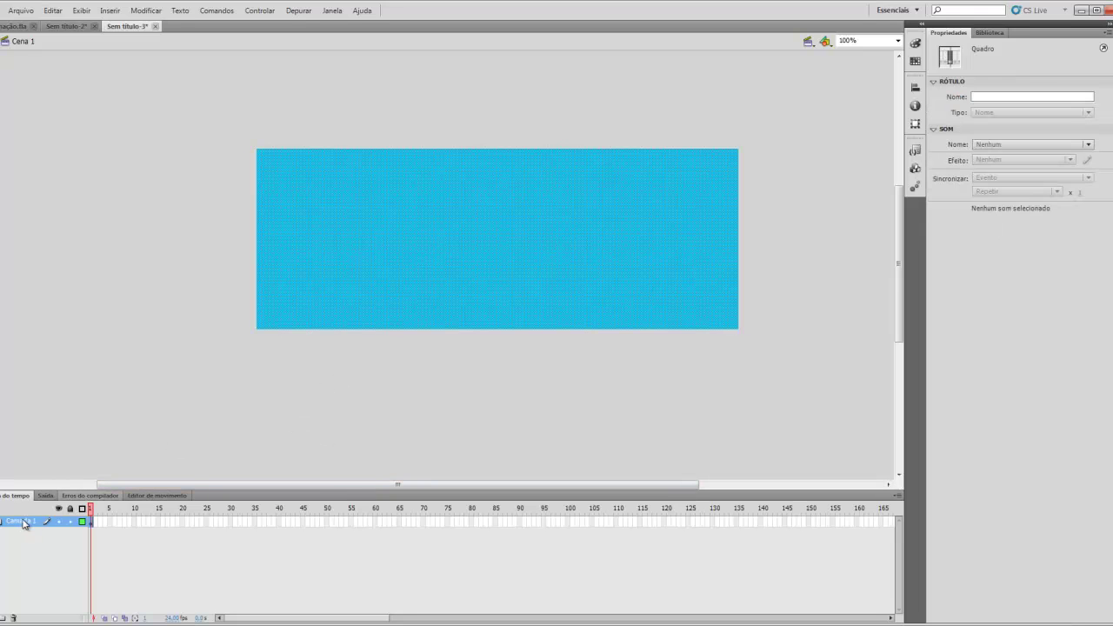
text(céu)
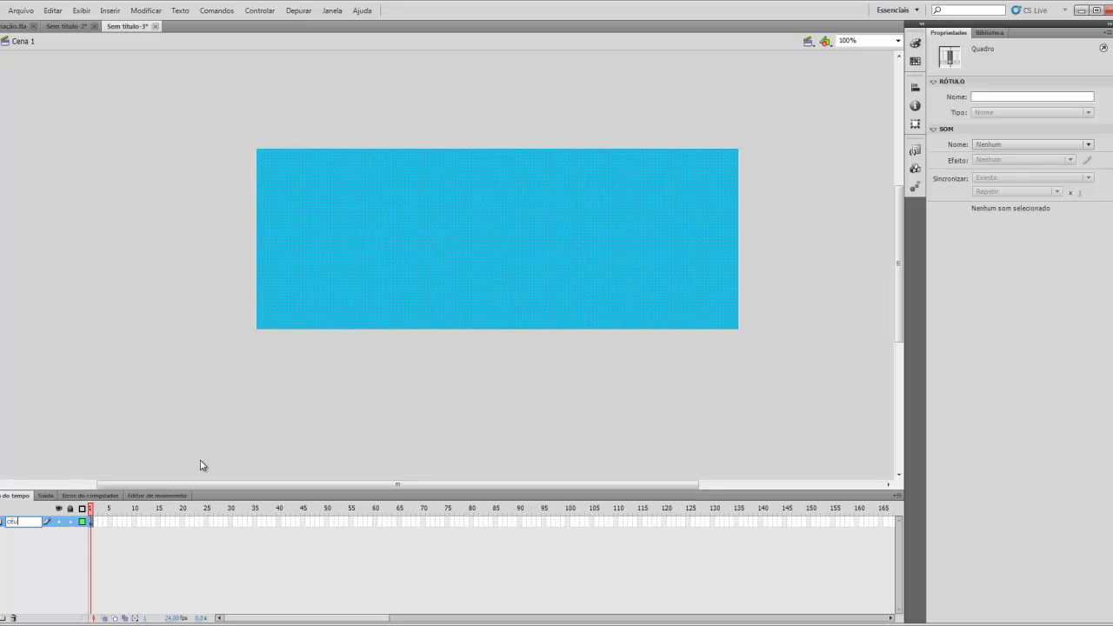
click(200, 466)
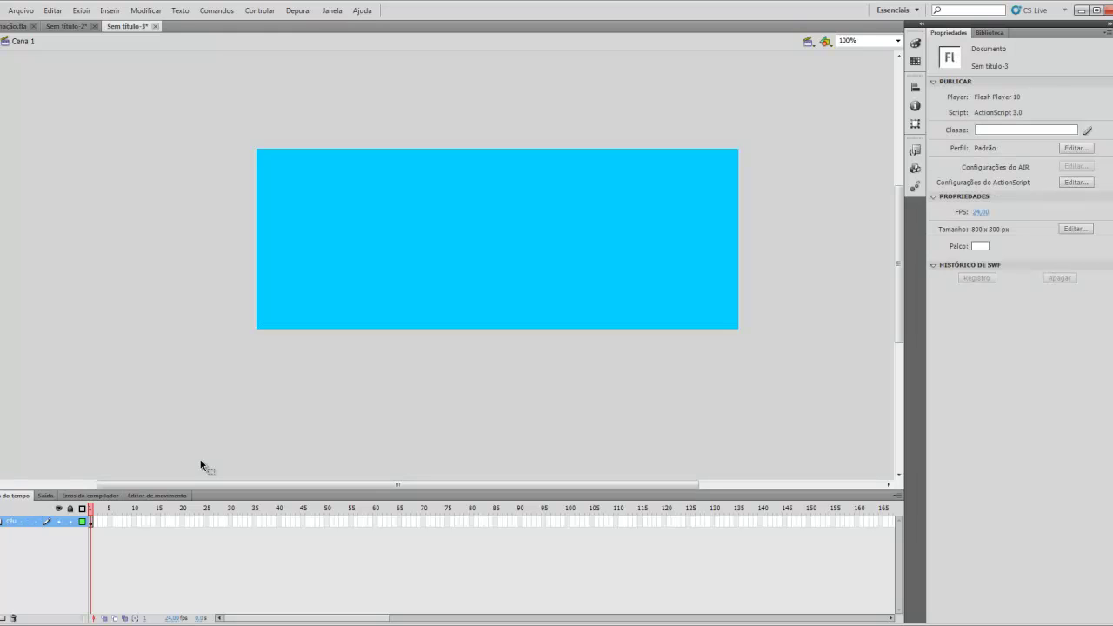
Step: Fill the sky rectangle with a radial gradient running from a white centre to blue #0099FF at the edges
click(440, 255)
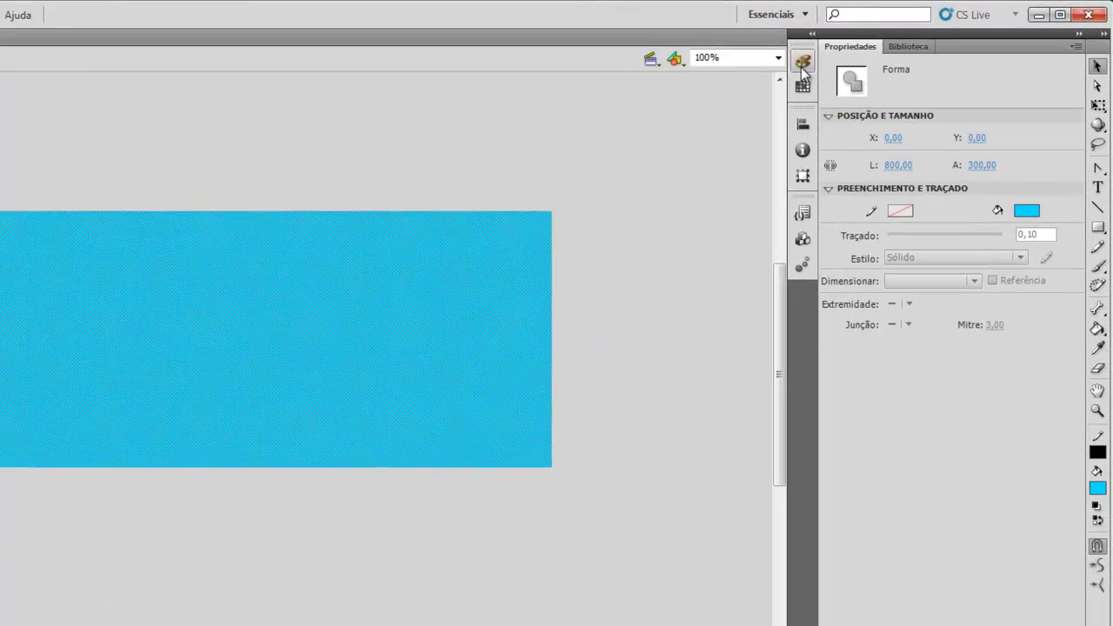
click(914, 43)
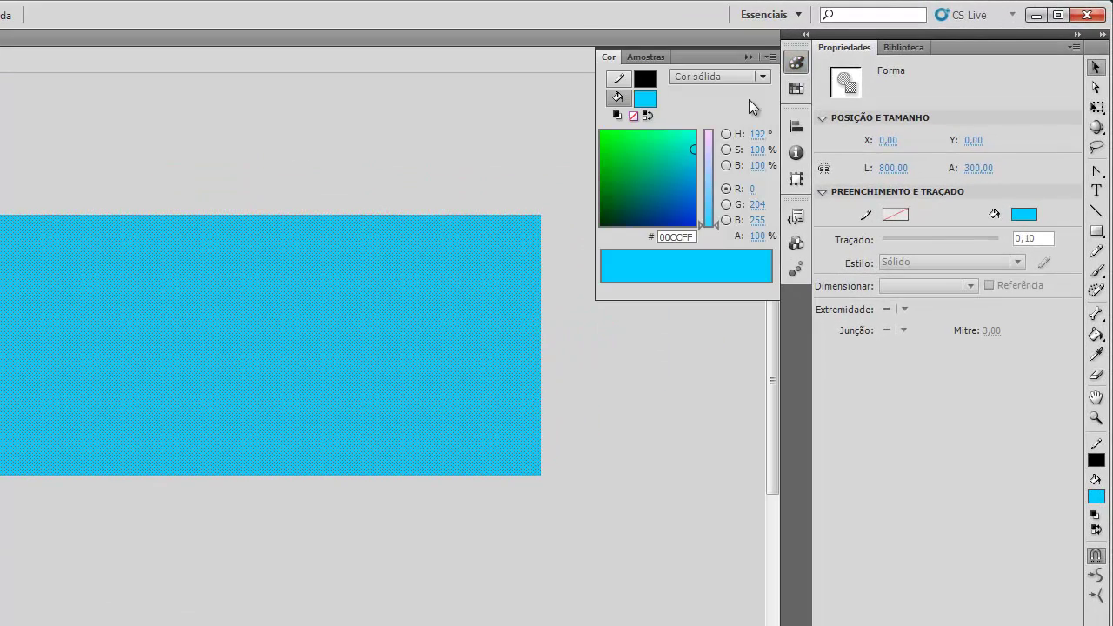
click(718, 77)
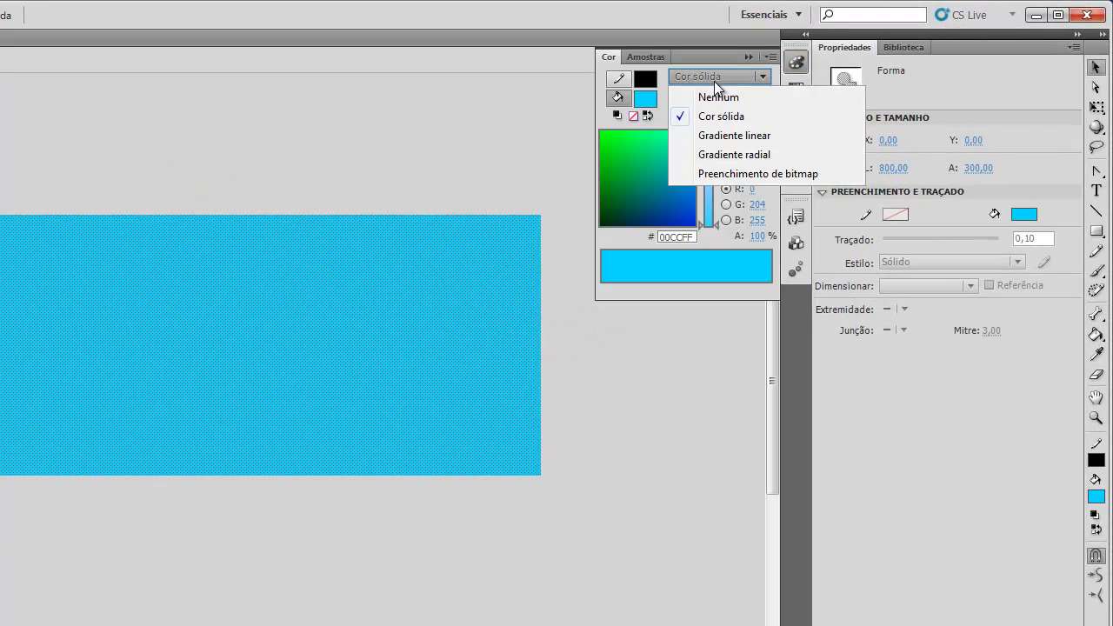
click(761, 157)
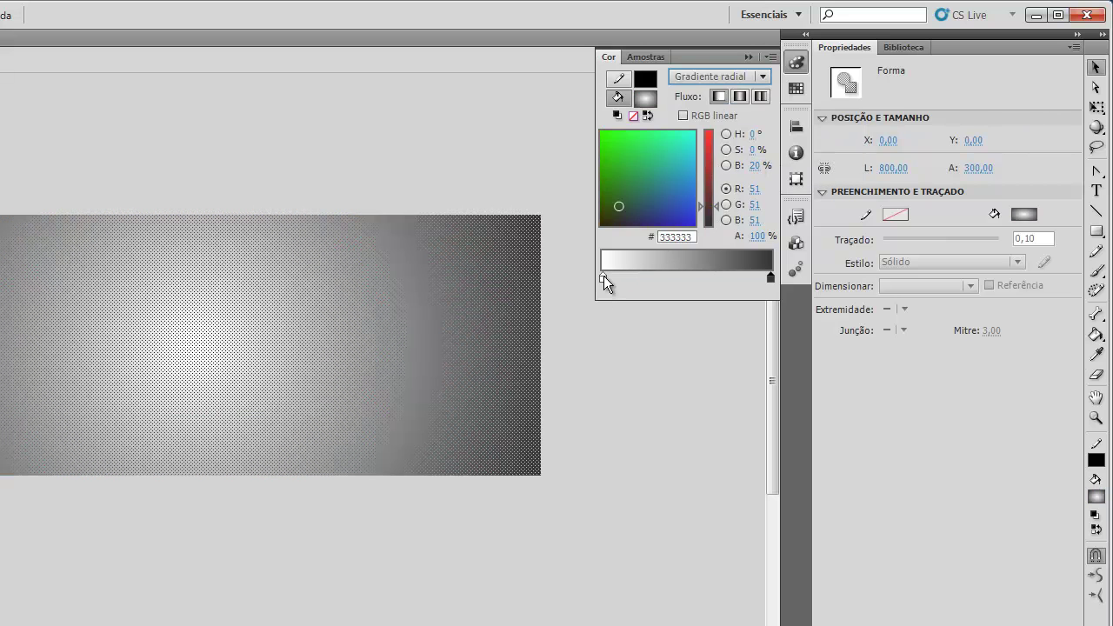
click(603, 276)
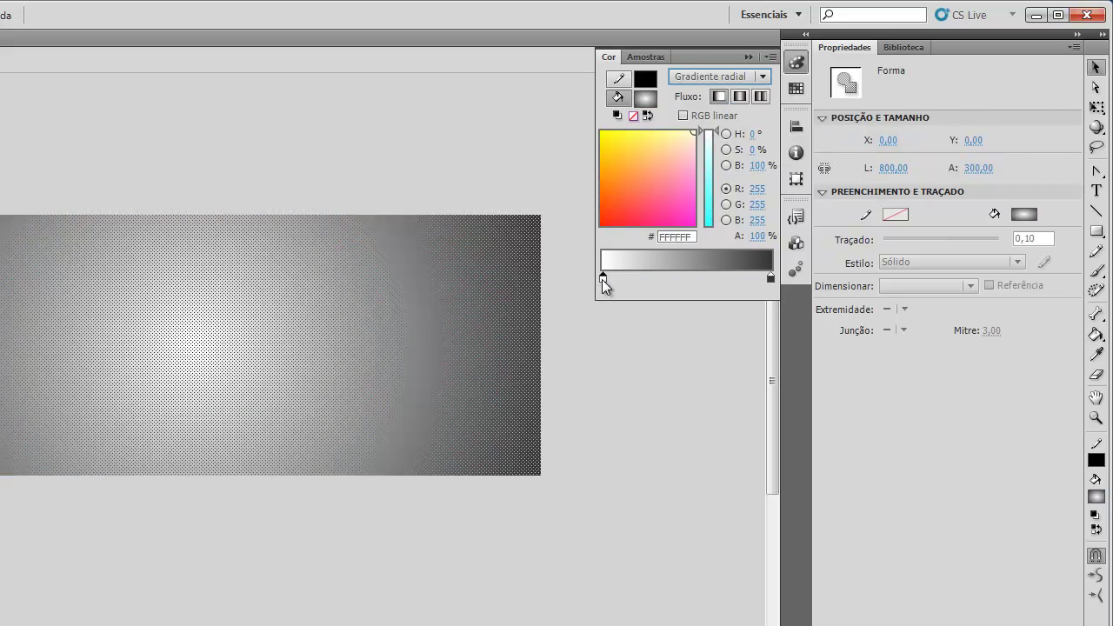
click(770, 278)
click(770, 278)
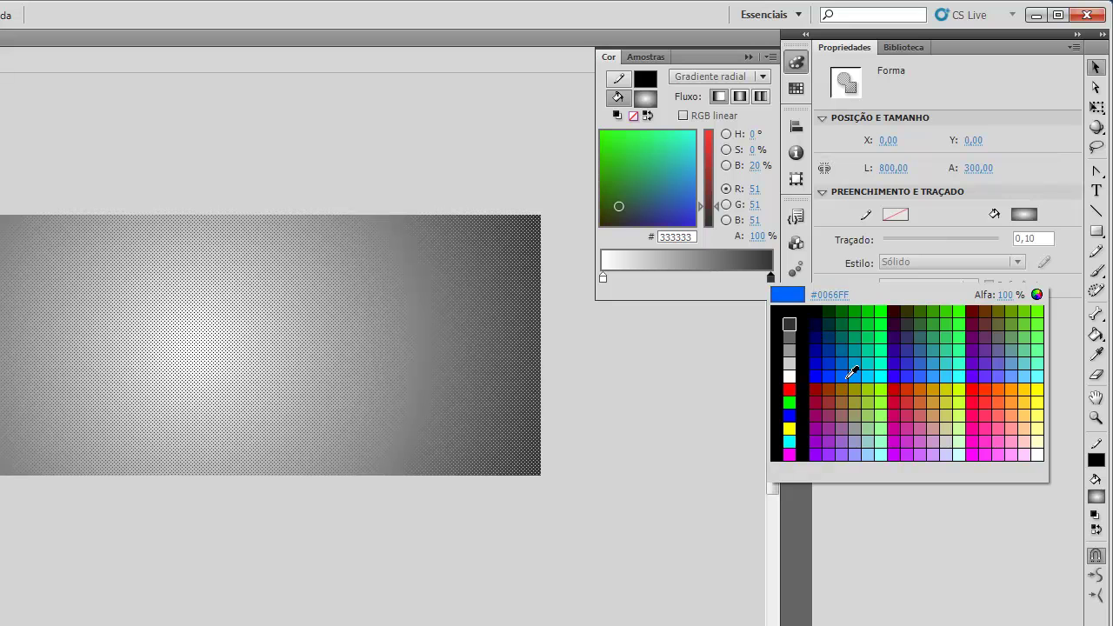
click(861, 375)
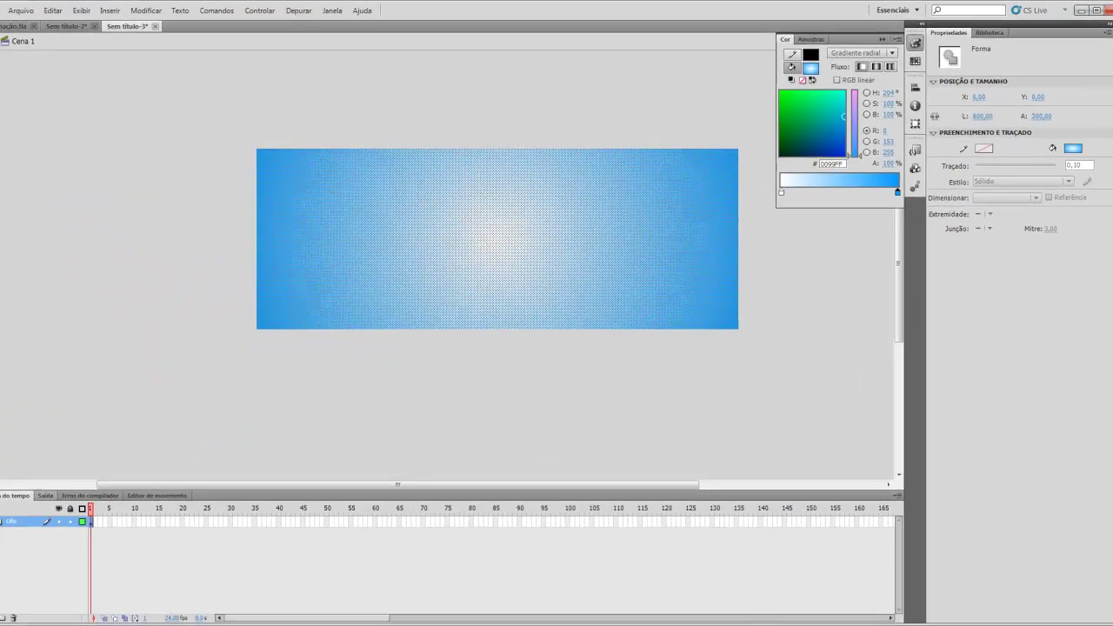
Step: Add a new layer above céu and name it sol
key(ctrl+shift+a)
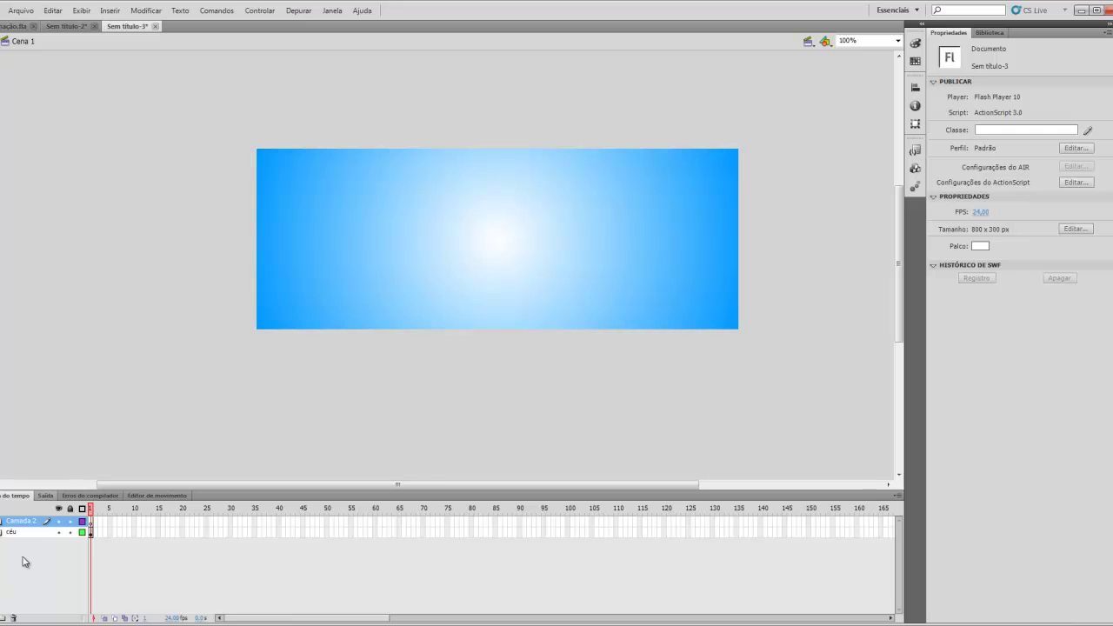
double_click(22, 521)
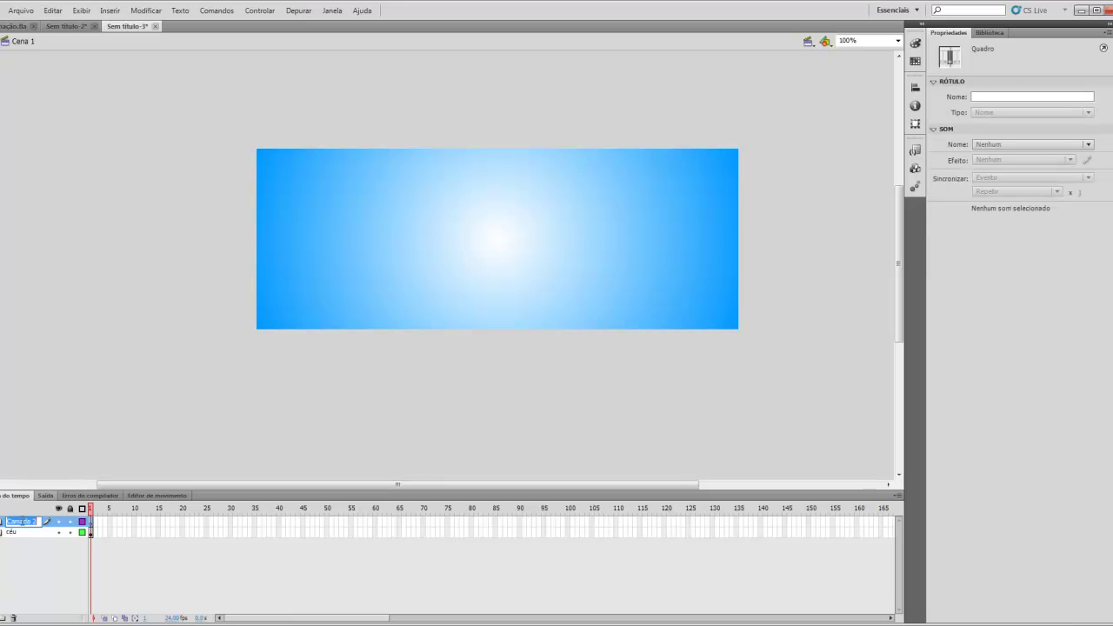
text(sol)
click(132, 427)
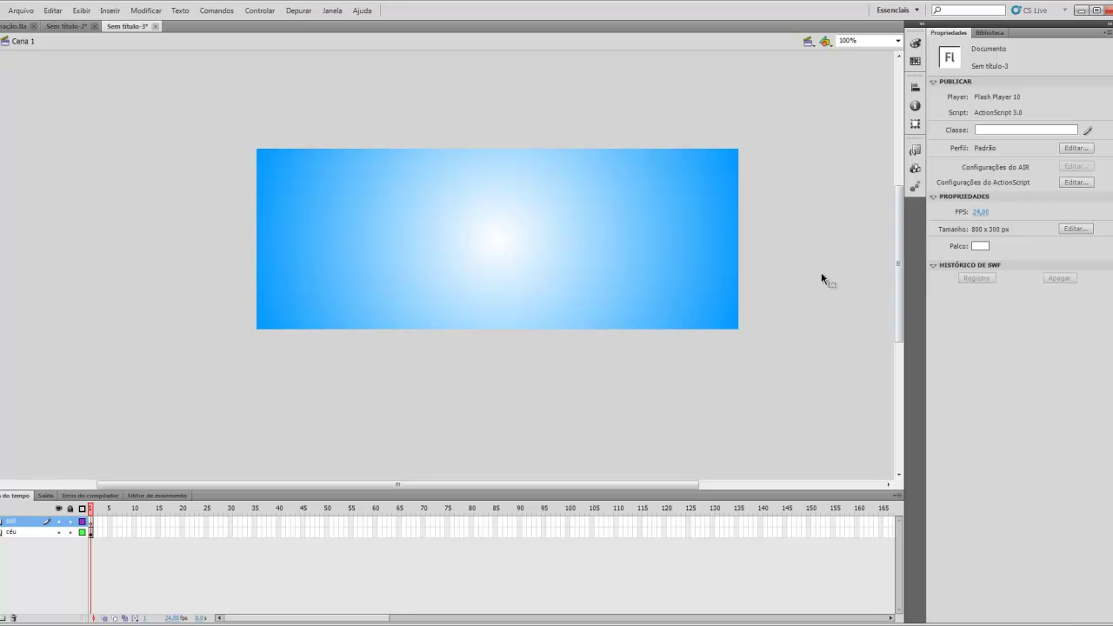
Step: Draw a circle about 110 px wide with the Oval tool near the stage's centre, with no outline and an #FFCC33 fill
click(1111, 162)
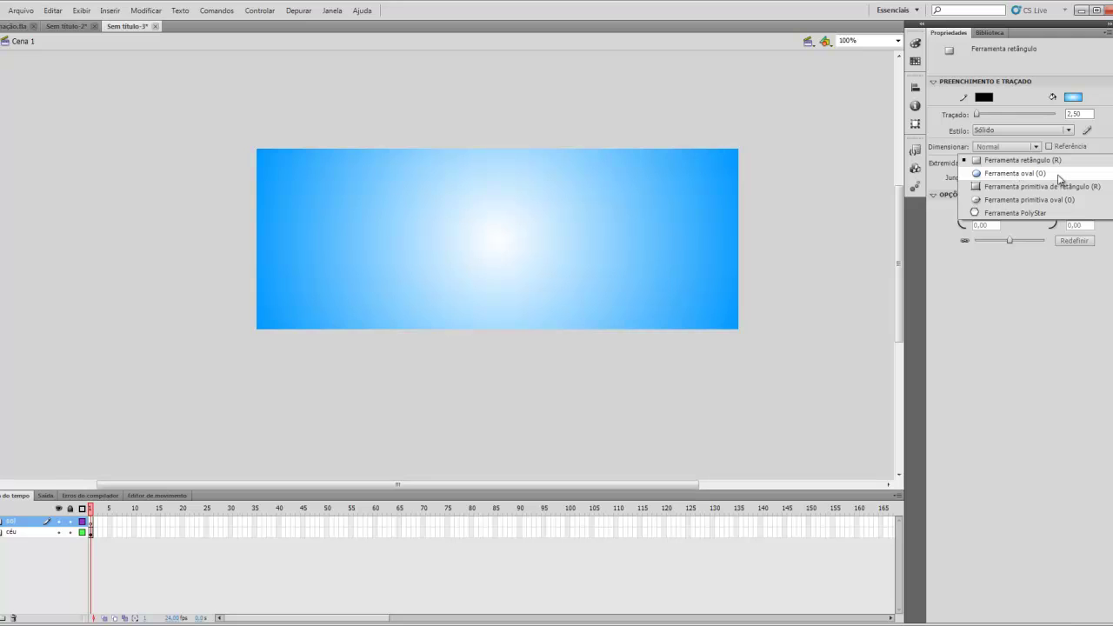
click(1005, 174)
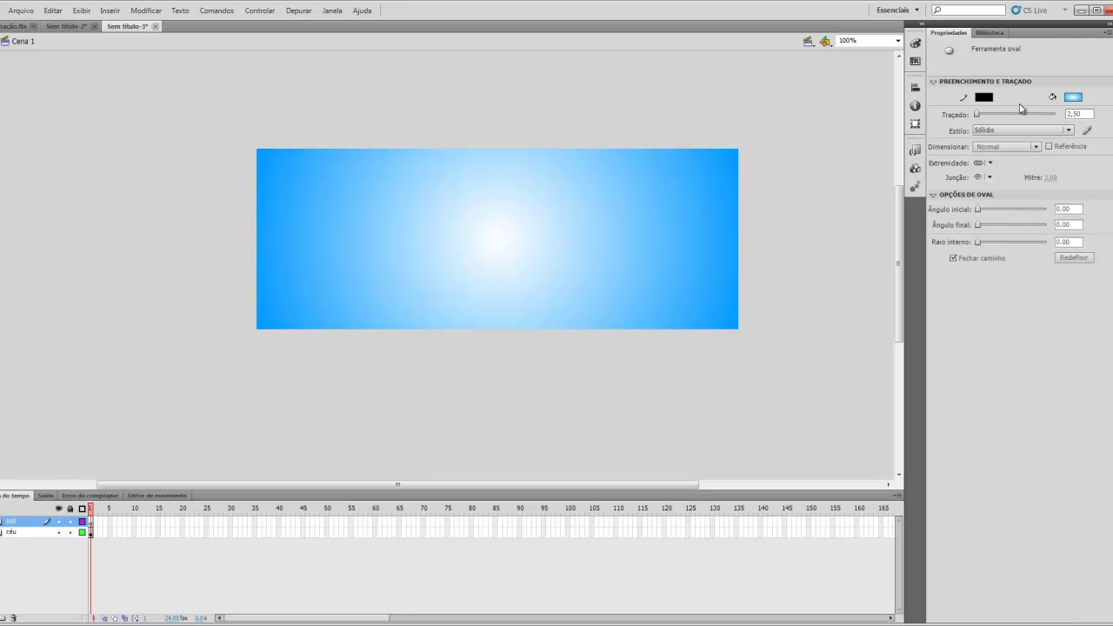
click(988, 102)
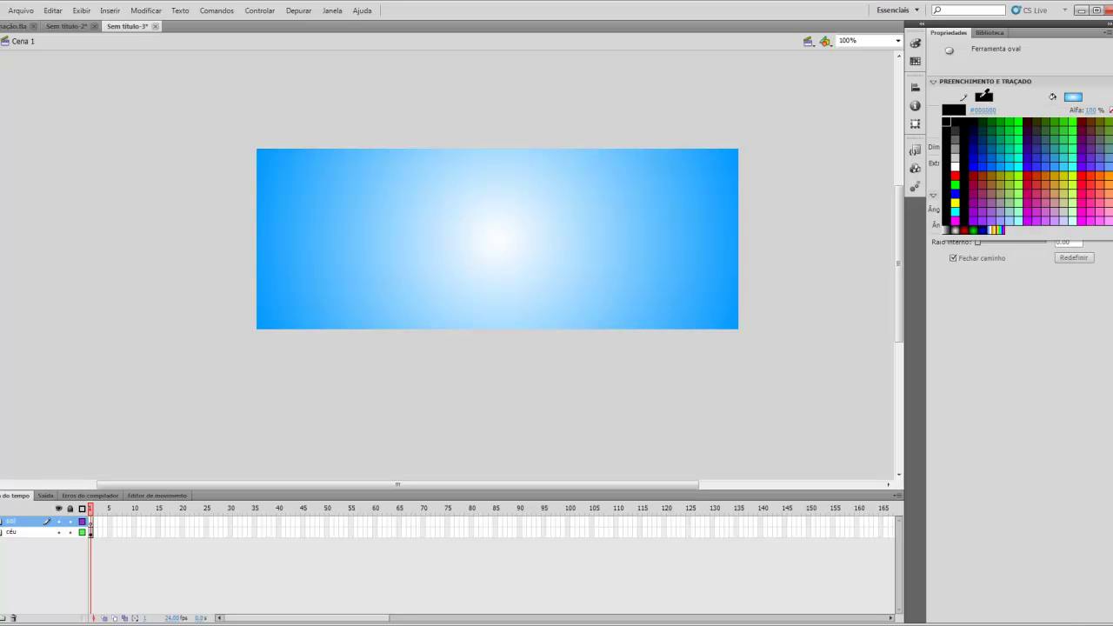
click(1111, 110)
click(1073, 97)
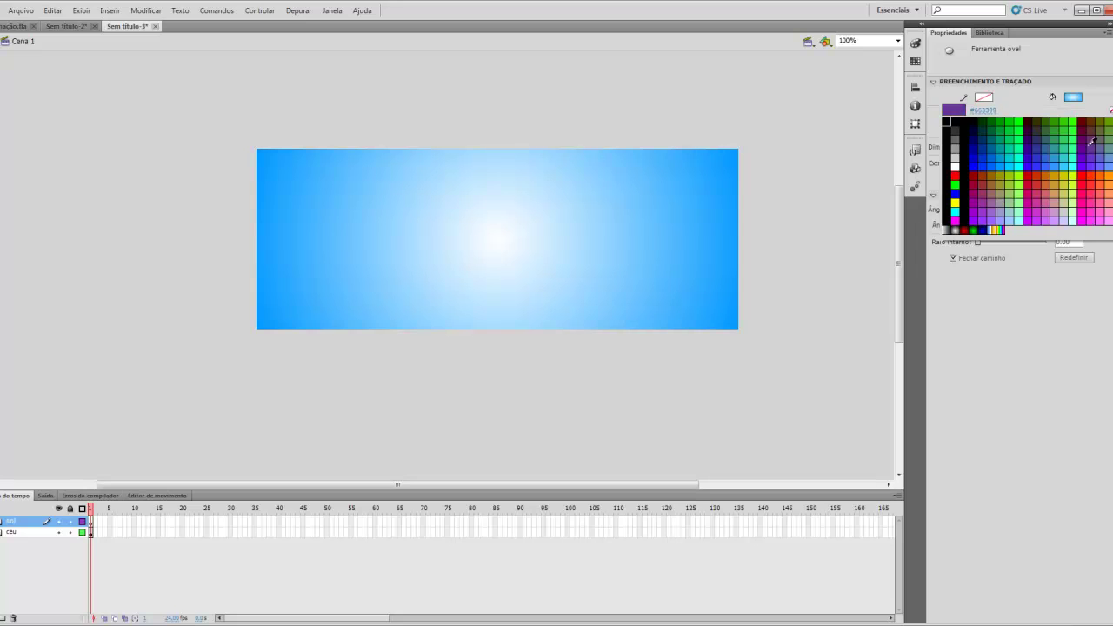
click(1109, 184)
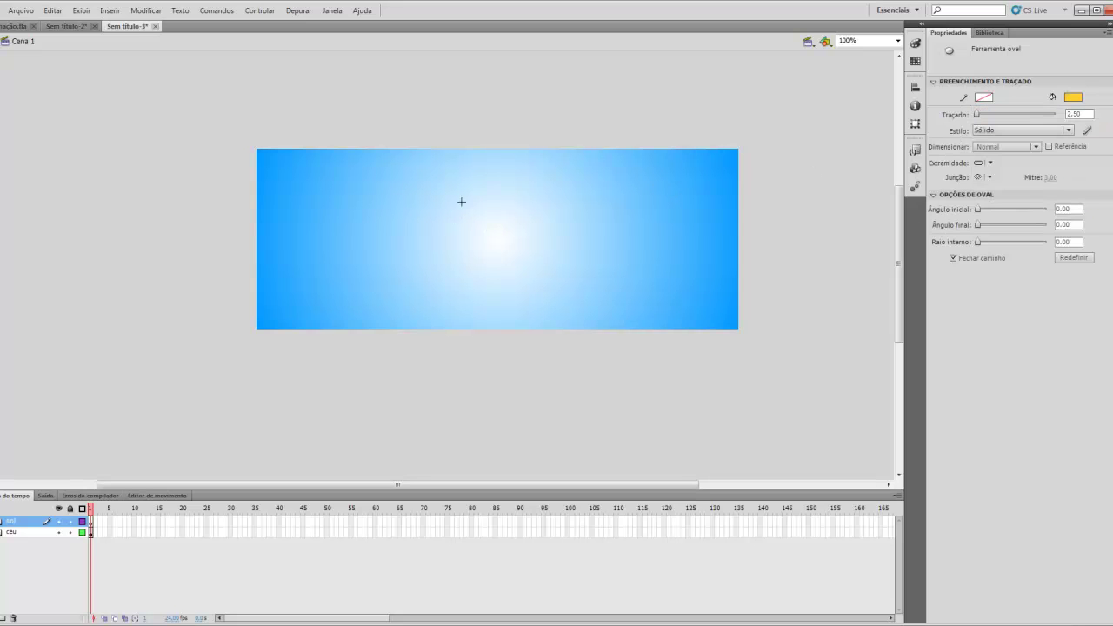
drag(454, 202, 506, 271)
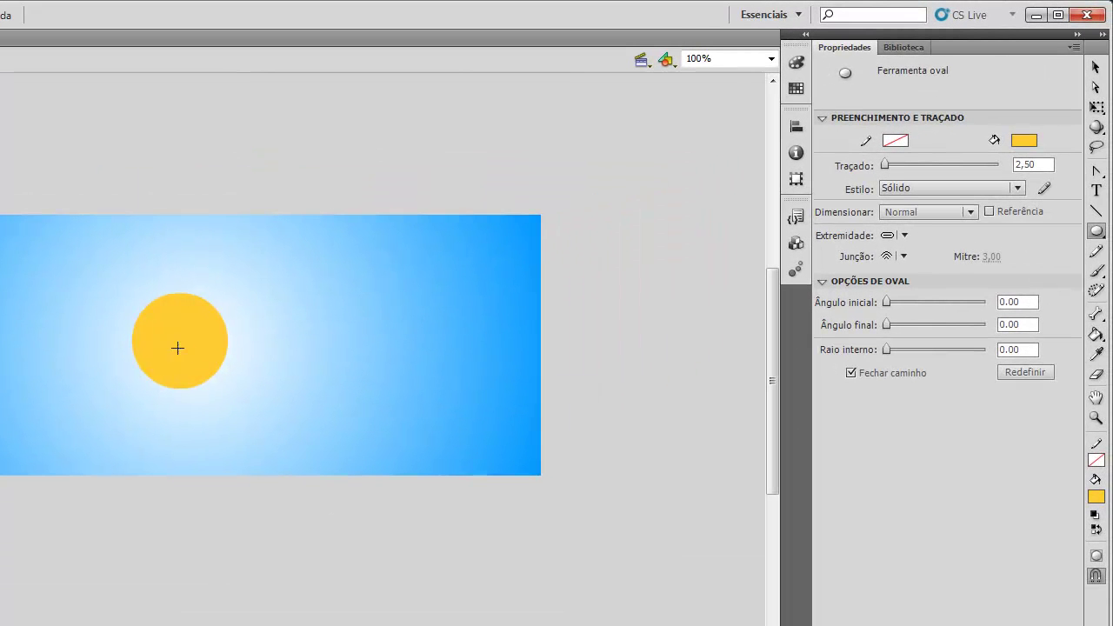
Step: Move the circle closer to the centre of the sky's glow, at about X 338, Y 97
click(1096, 67)
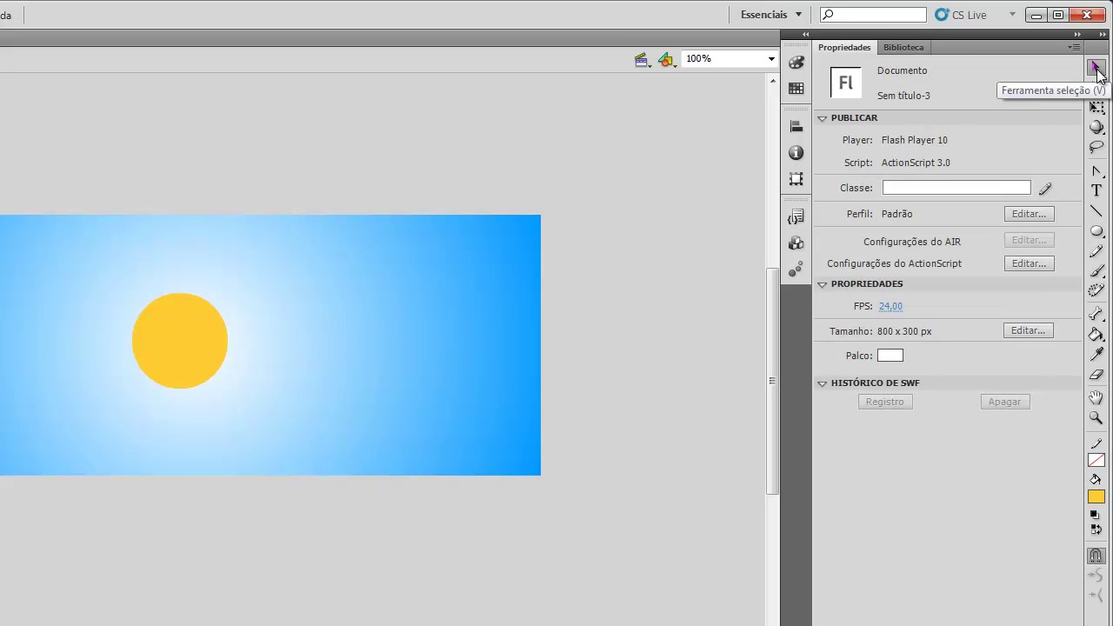
click(199, 331)
mouse_move(182, 348)
mouse_down()
mouse_move(199, 360)
mouse_move(186, 347)
mouse_up()
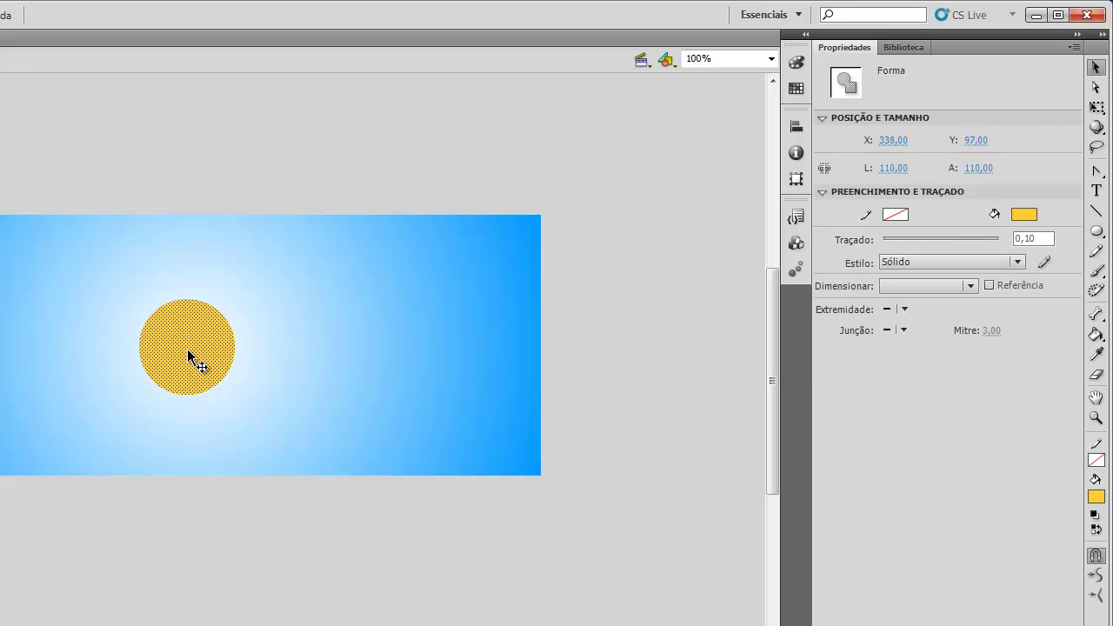
Step: Fill the sun circle with a radial gradient from yellow #FFFF33 in the centre to #FFCC00 at the edge
click(796, 64)
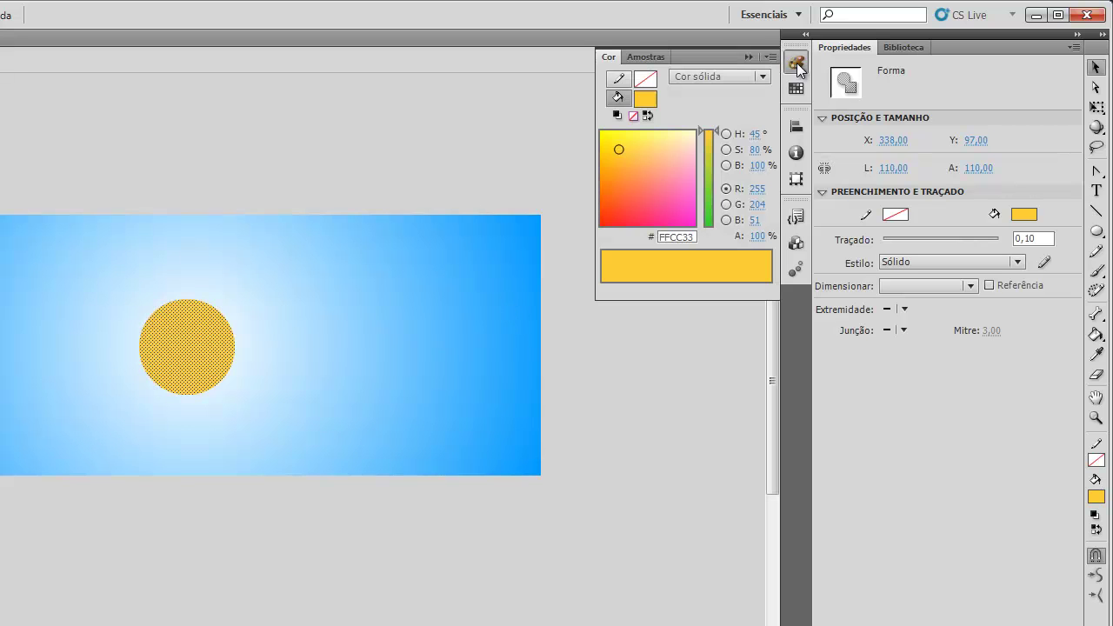
click(763, 77)
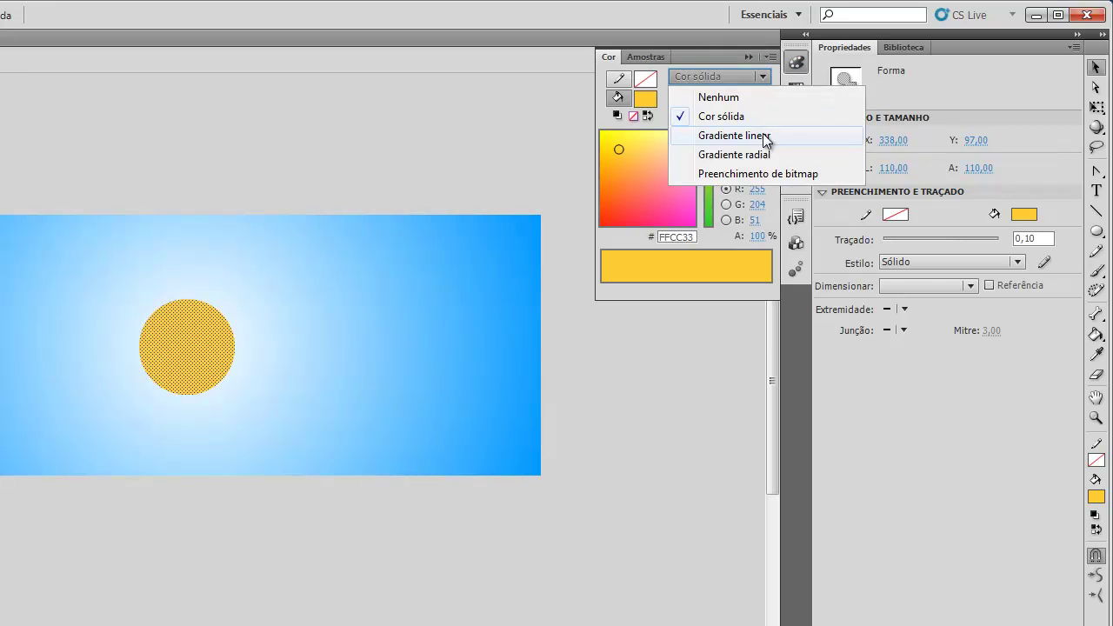
click(713, 156)
click(602, 280)
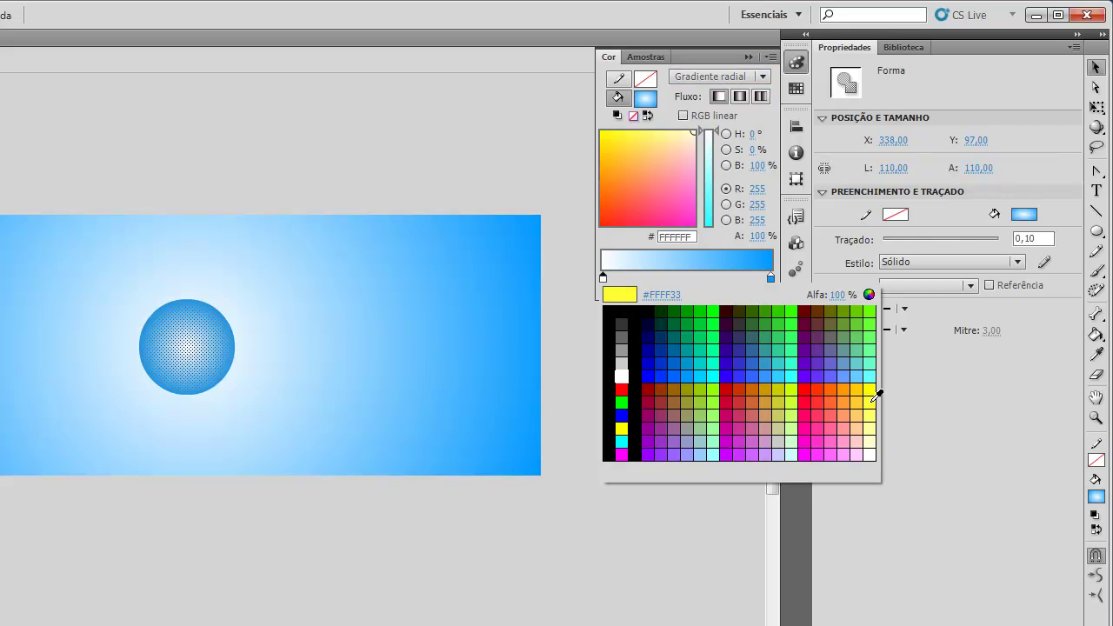
click(872, 390)
click(770, 277)
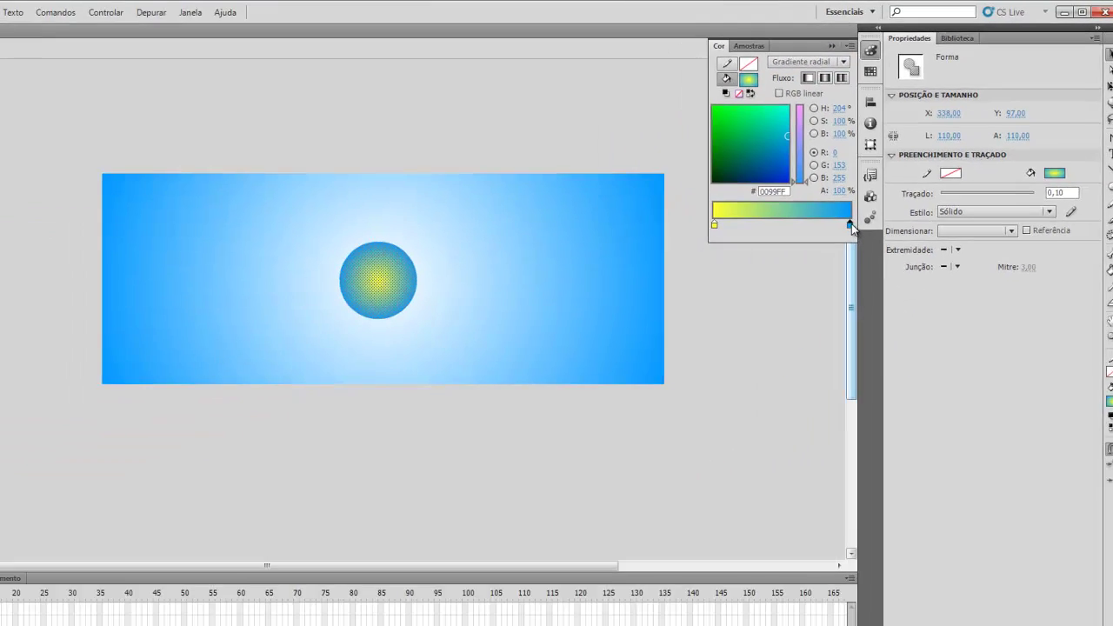
click(1077, 277)
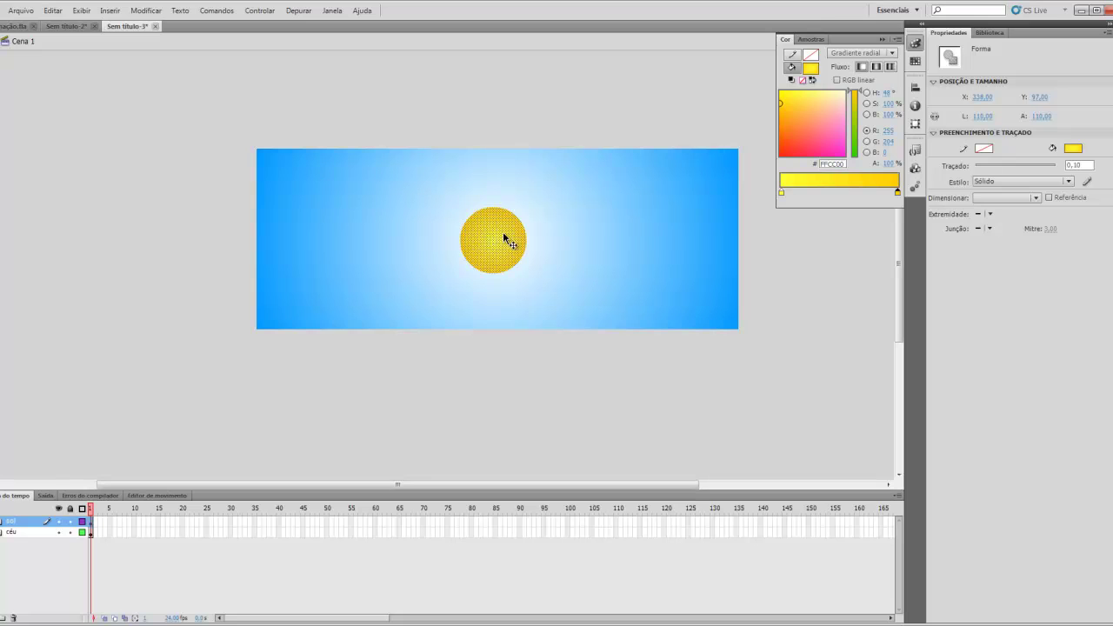
Step: Shift the sun's gradient centre toward its upper right with the Gradient Transform tool, and deselect the circle
click(1109, 80)
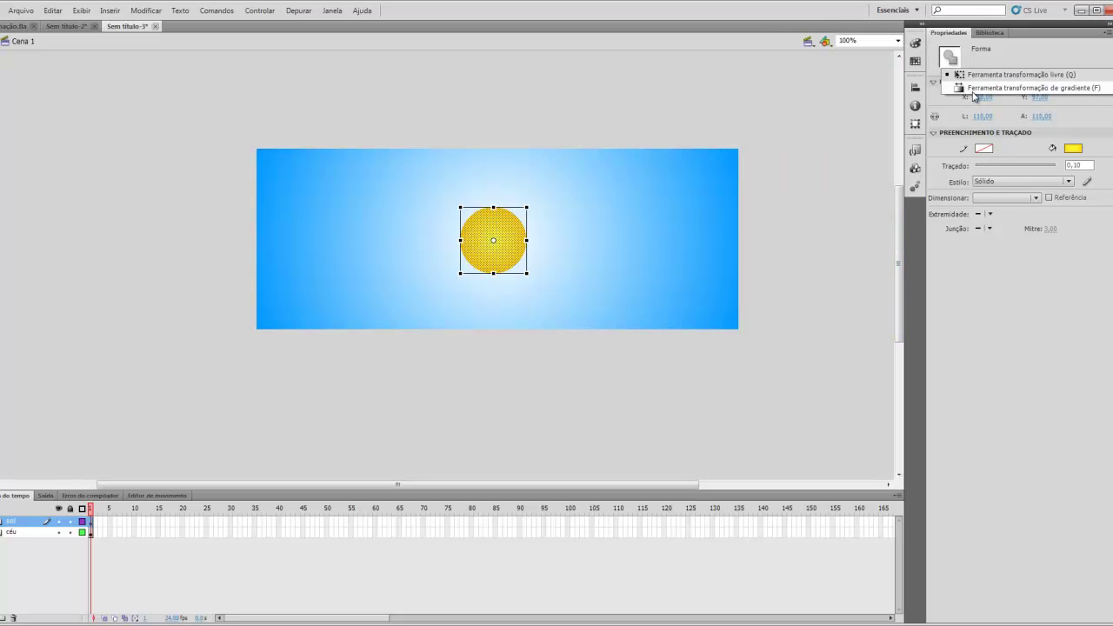
click(1074, 89)
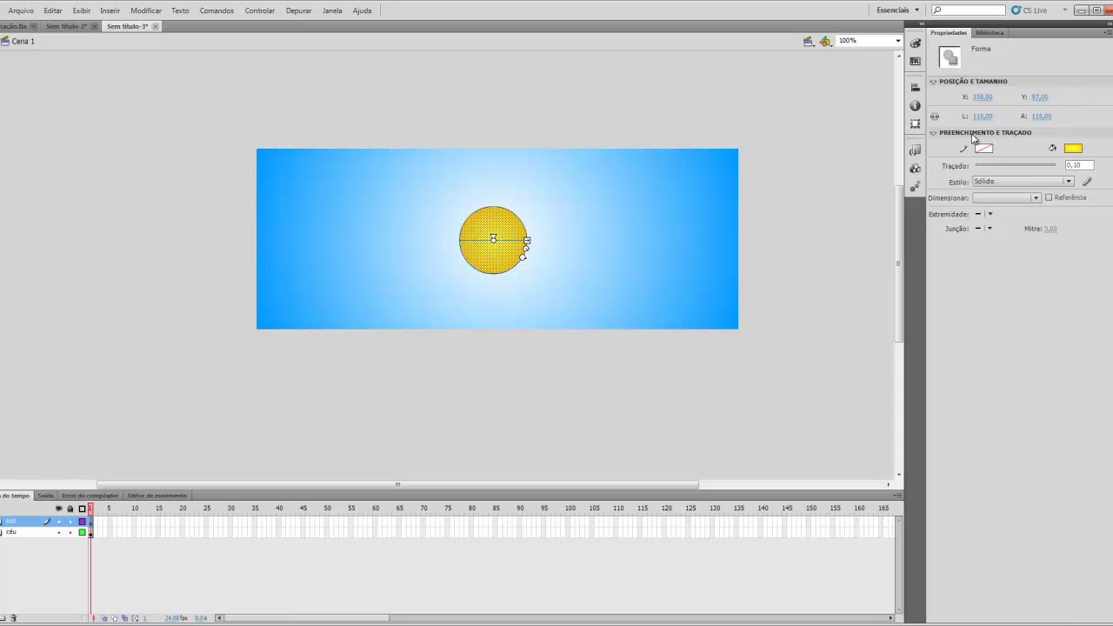
drag(493, 240, 507, 227)
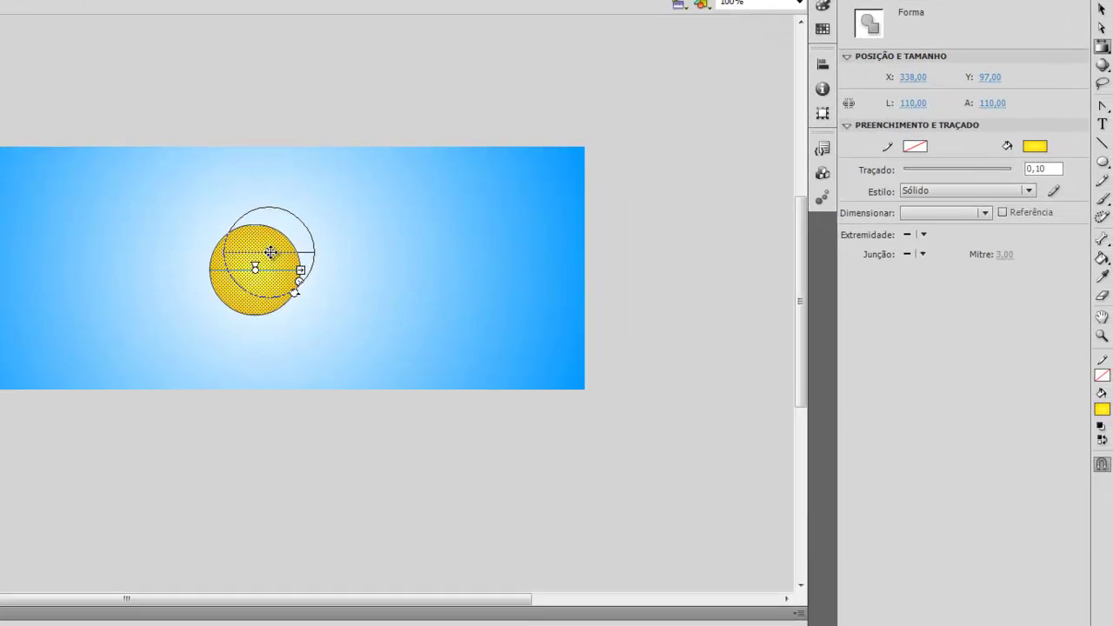
drag(271, 252, 271, 252)
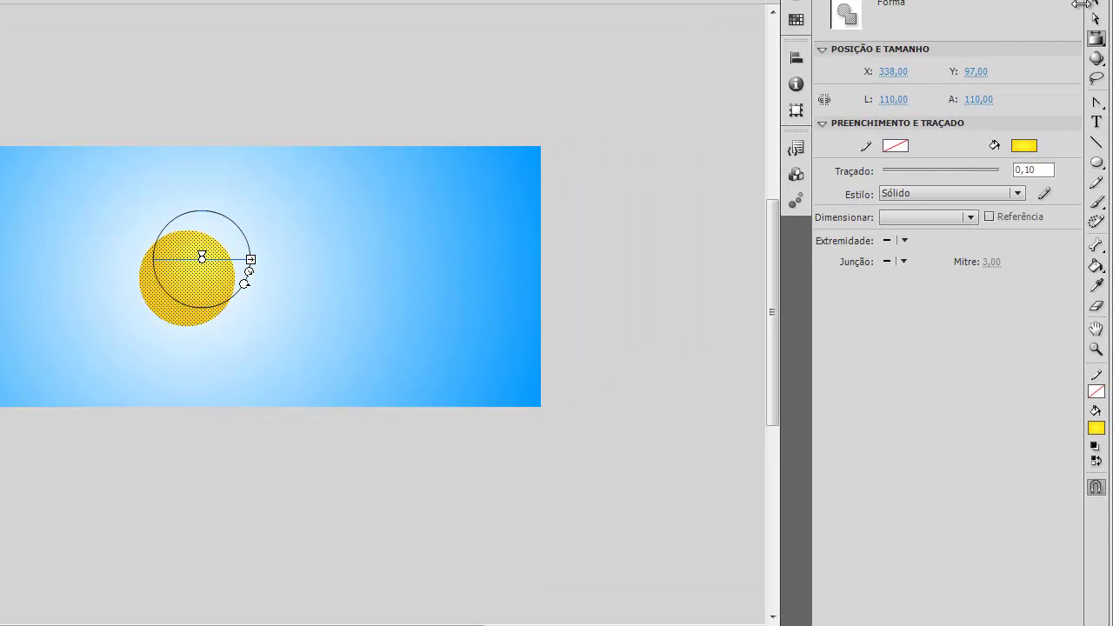
click(1094, 3)
click(638, 207)
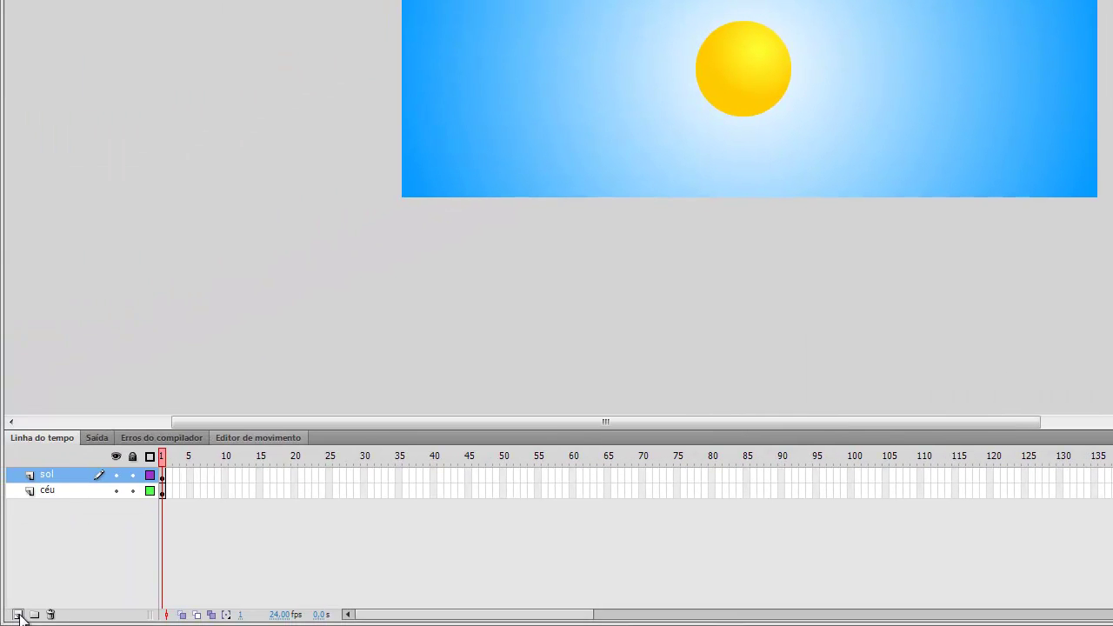
Step: Add a new layer above sol and name it água
click(18, 614)
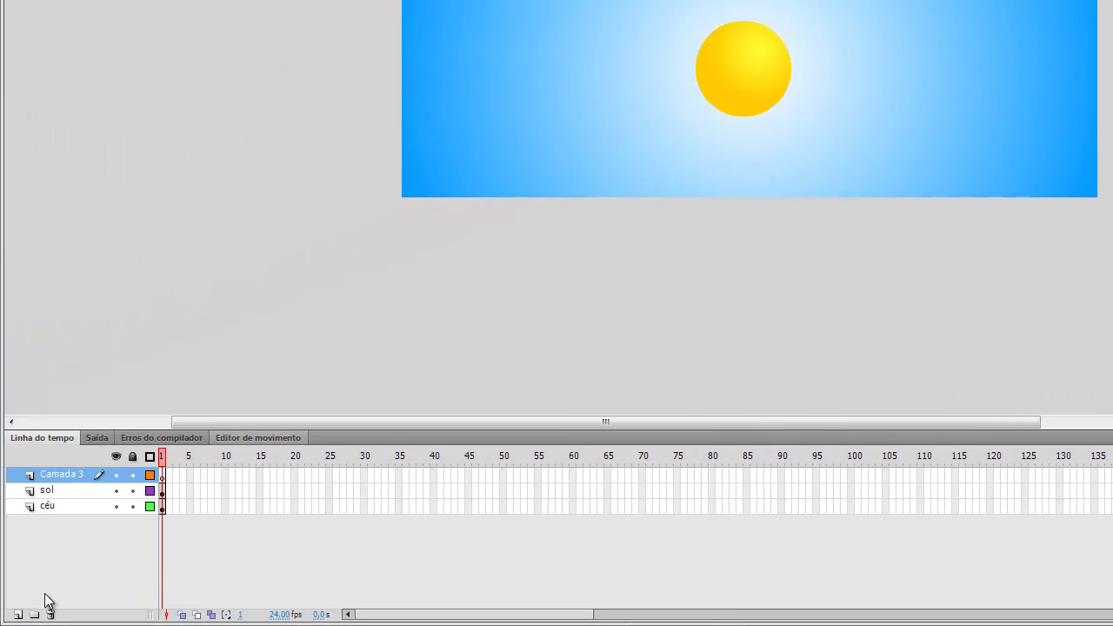
double_click(64, 476)
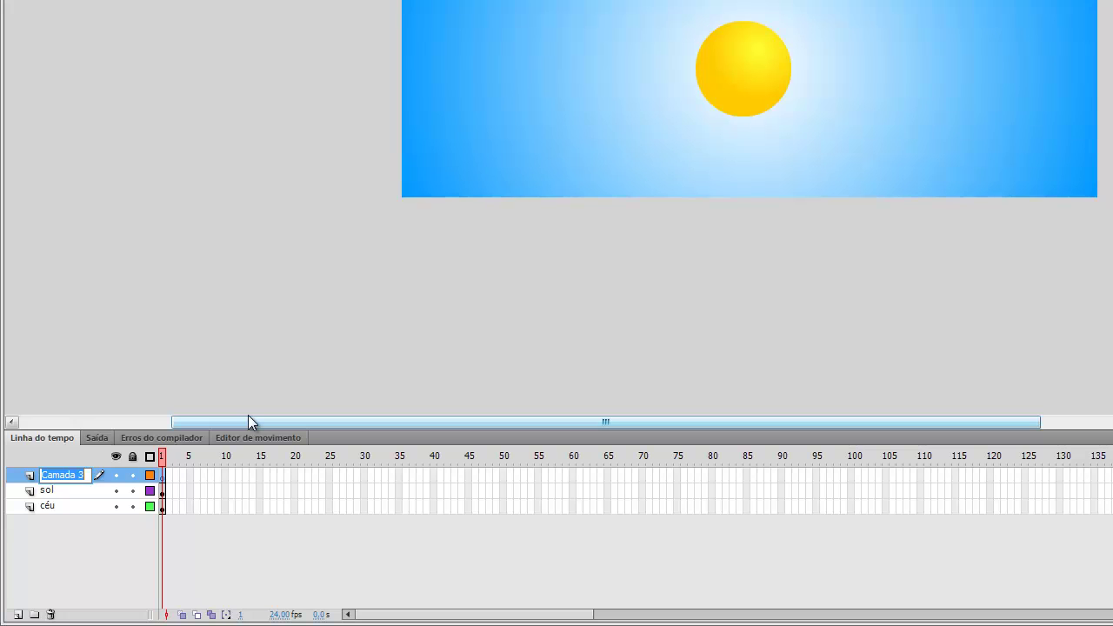
text(água)
key(Return)
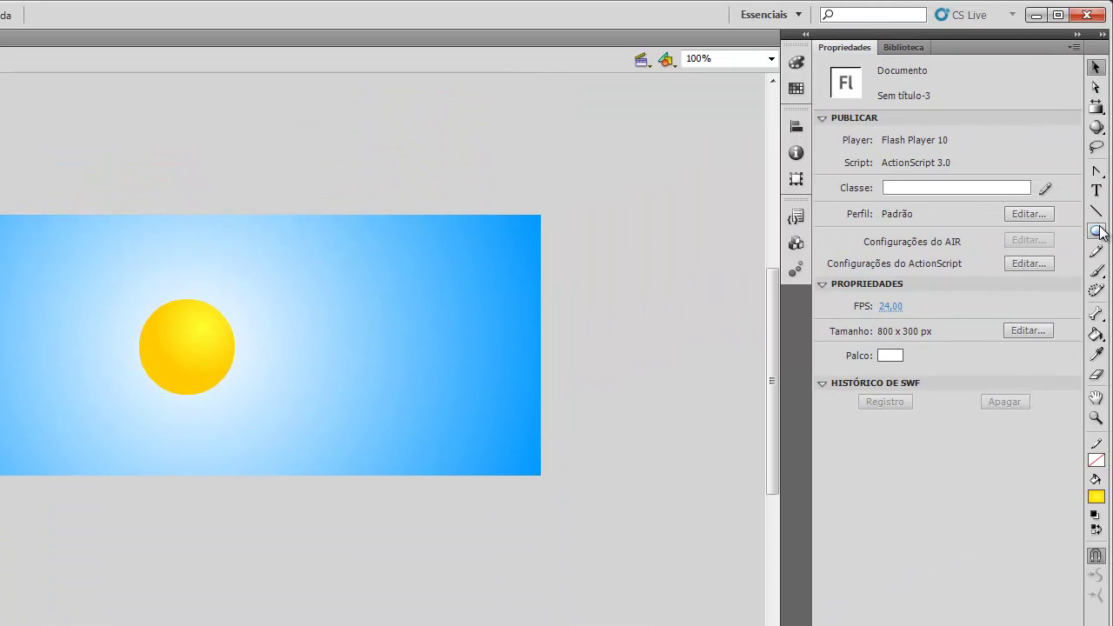
Step: Draw a borderless rectangle with the current yellow gradient fill on the água layer, spanning the stage's full width and covering its lower third
click(1097, 230)
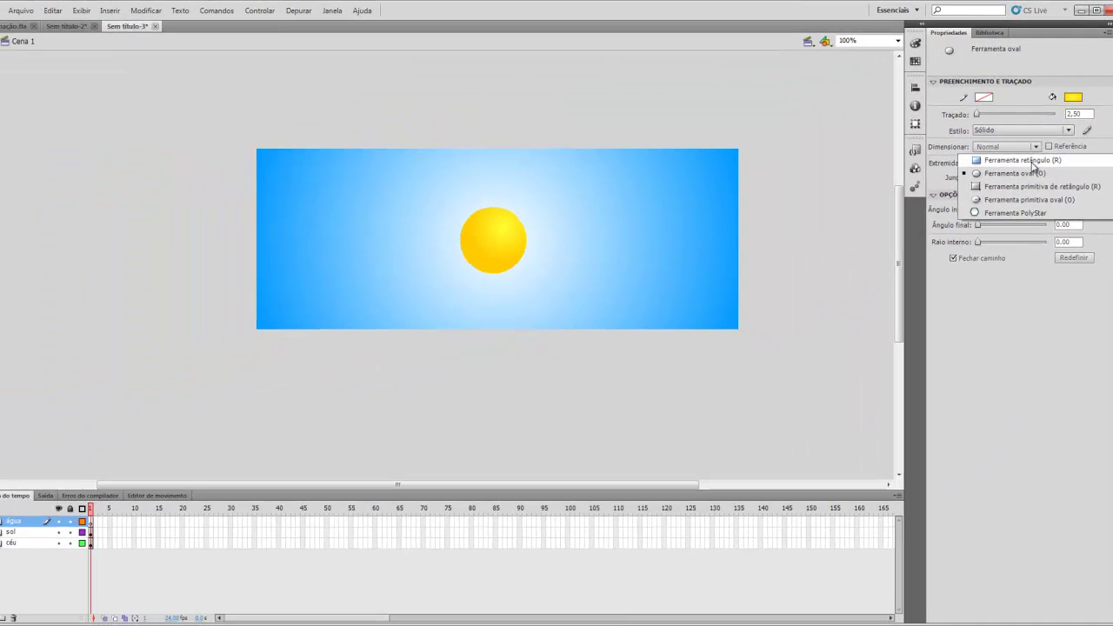
click(956, 225)
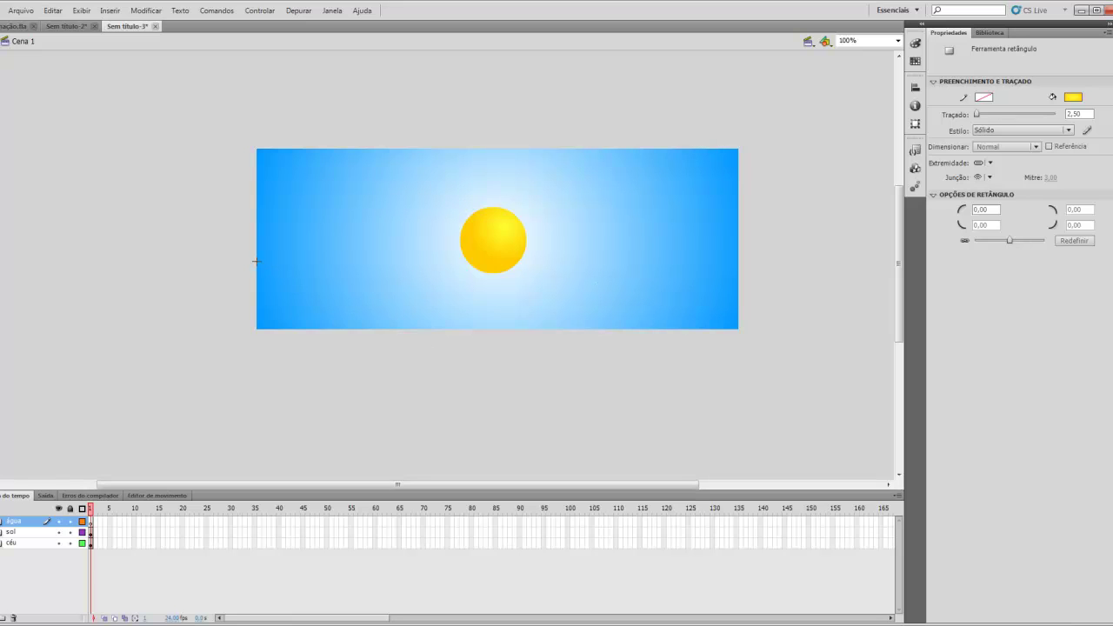
drag(262, 296, 738, 330)
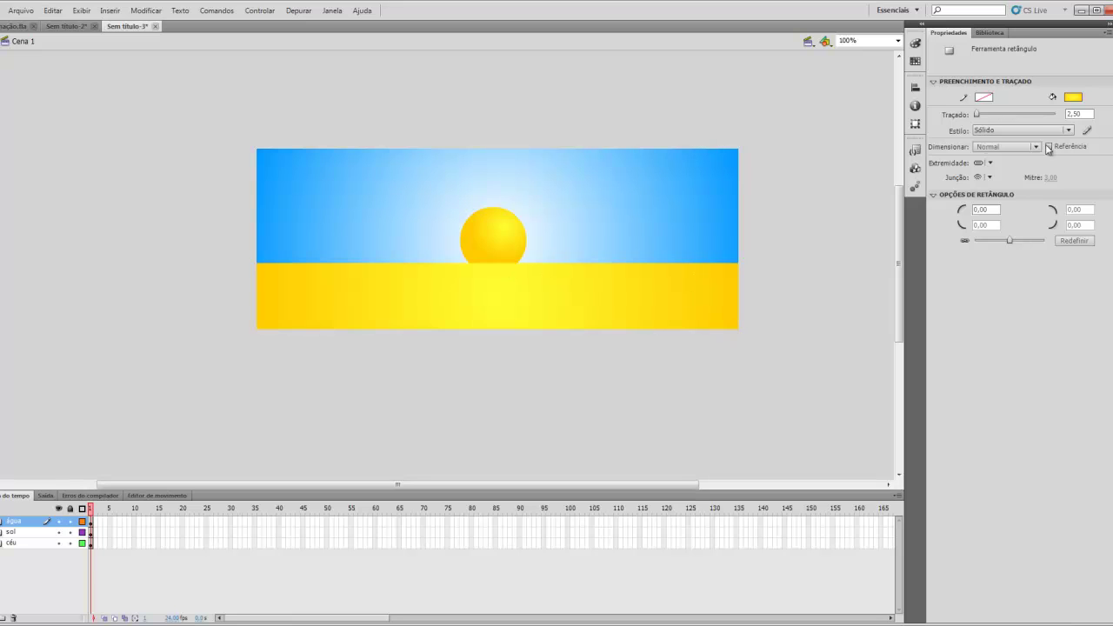
click(1108, 51)
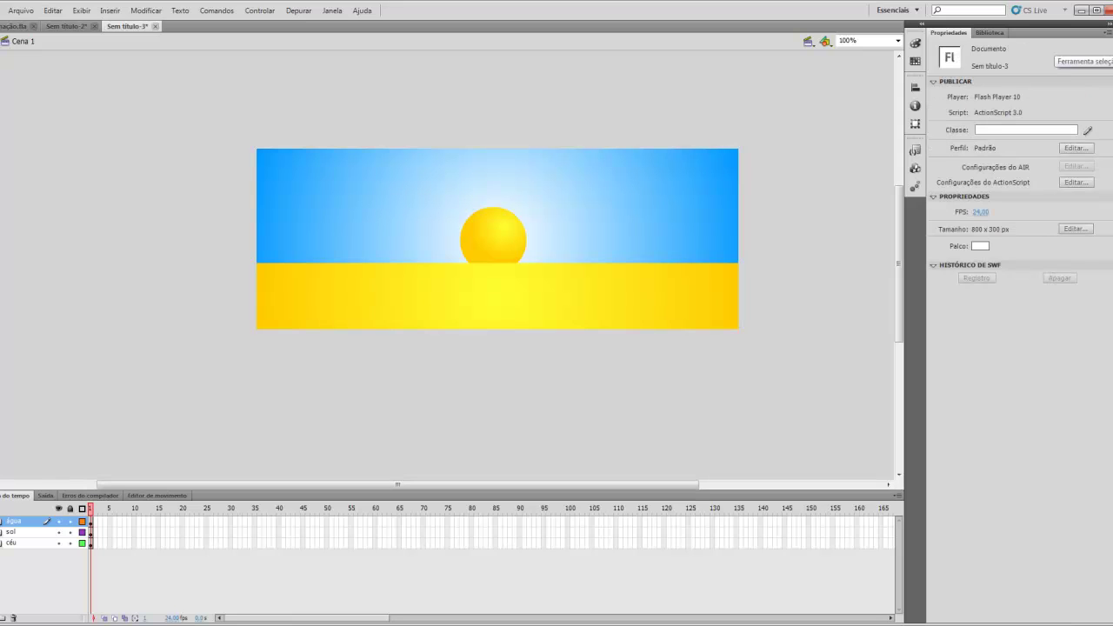
Step: Change the water rectangle's fill to a solid medium blue, darker than the sky, and deselect it
click(561, 285)
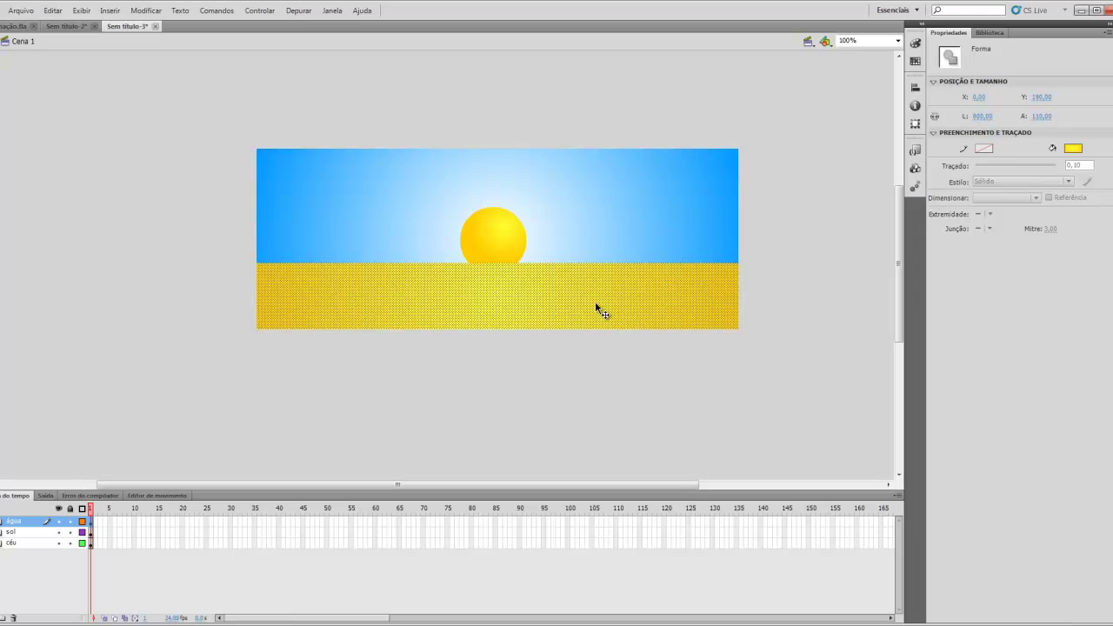
click(1073, 148)
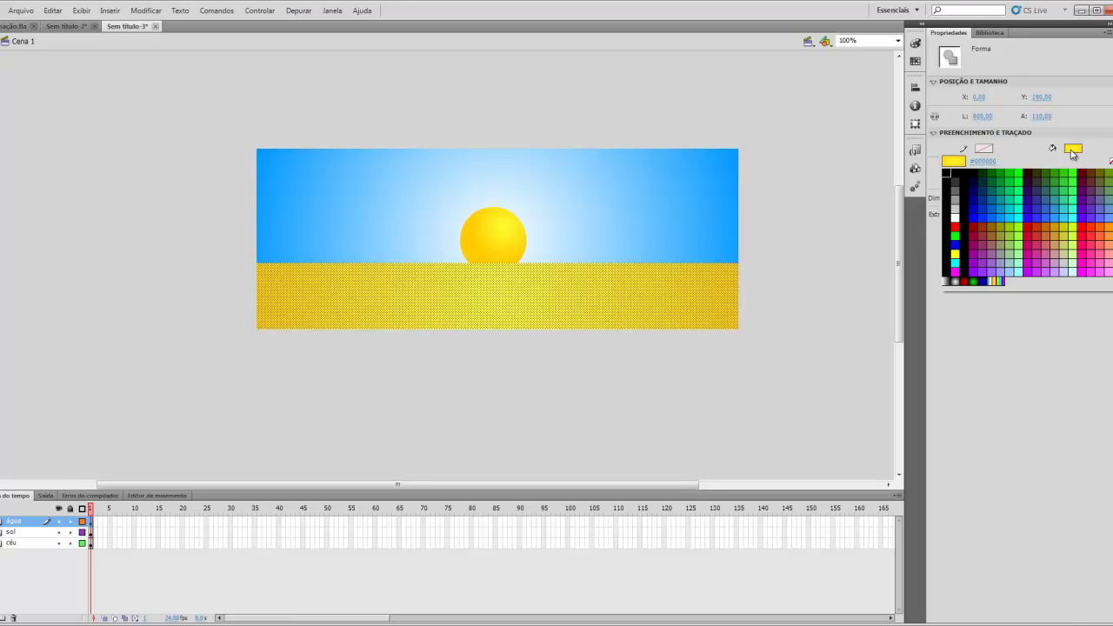
click(1007, 215)
click(1078, 151)
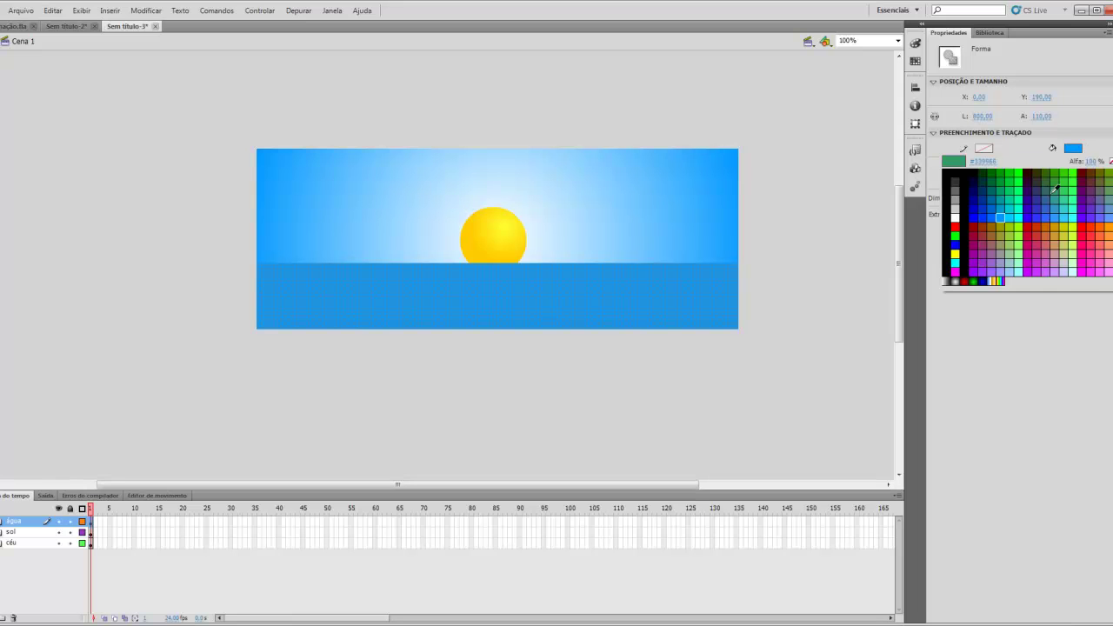
click(993, 219)
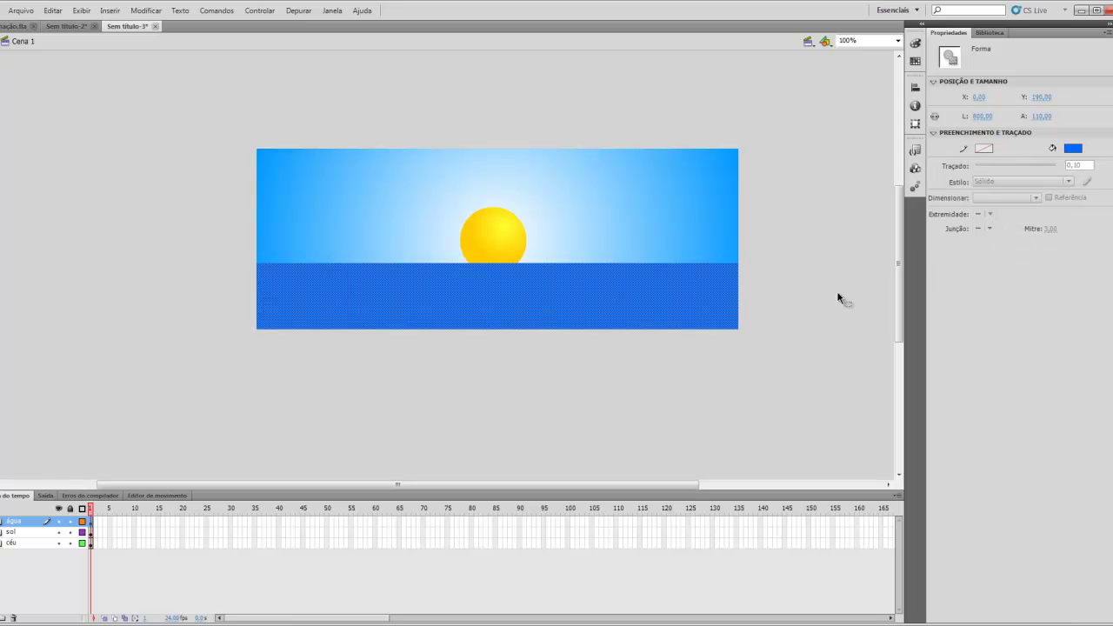
click(782, 297)
click(478, 296)
click(775, 291)
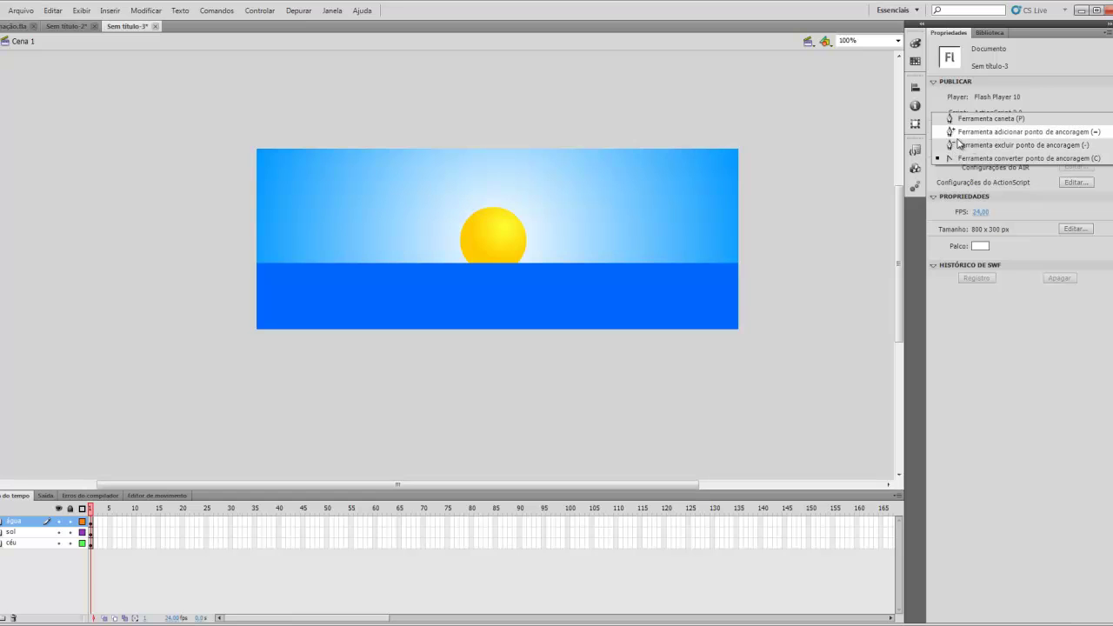
Step: Add eight anchor points spread along the top edge of the water rectangle
click(1064, 133)
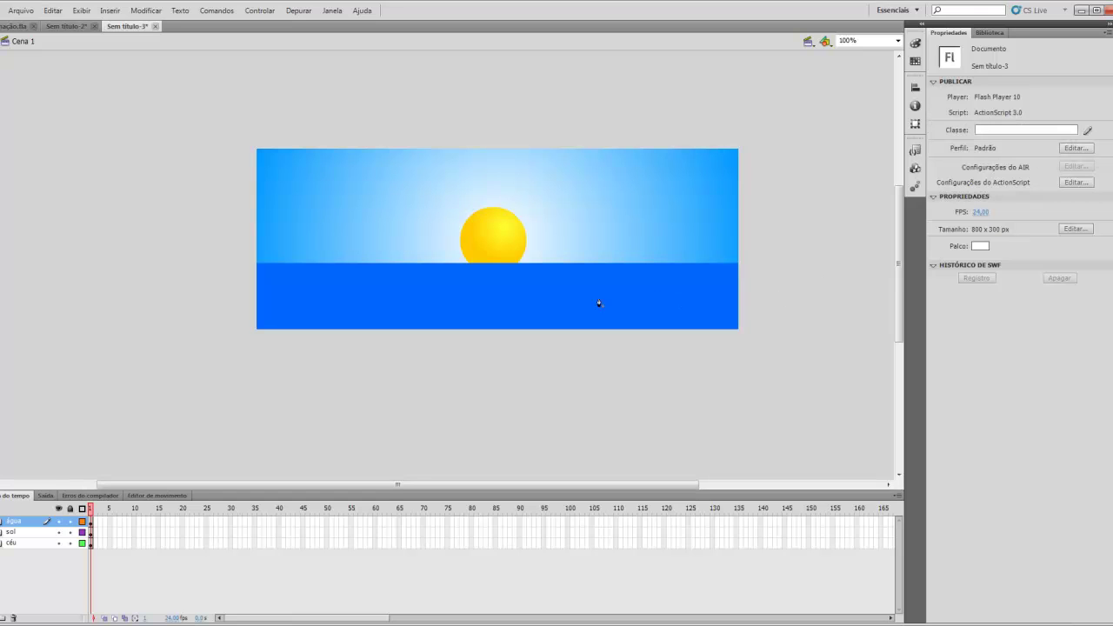
click(684, 266)
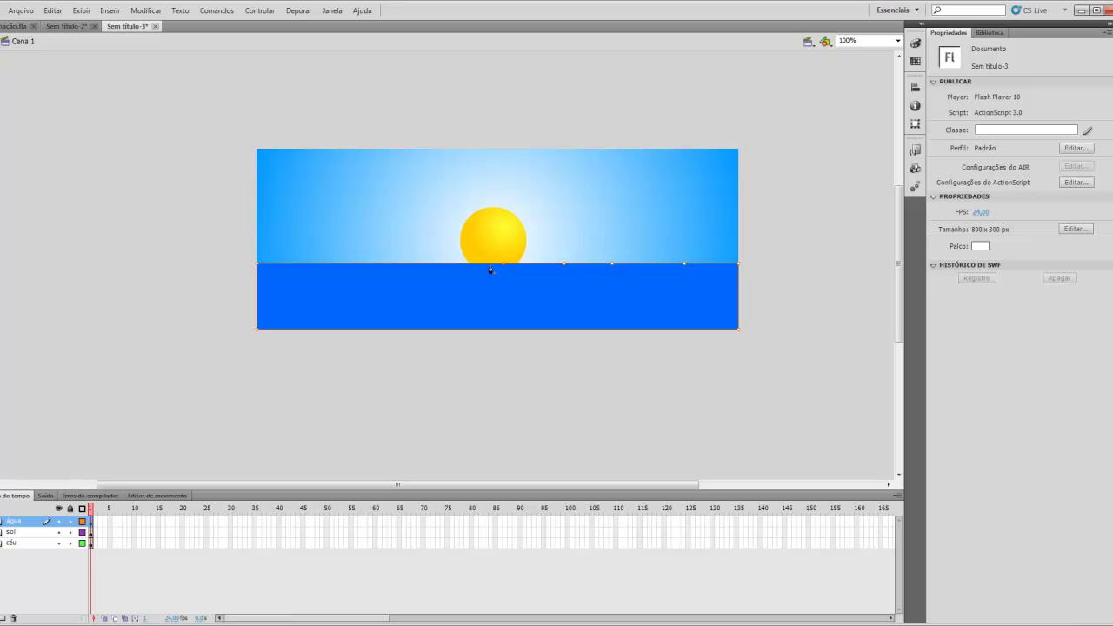
click(449, 263)
click(384, 263)
click(292, 264)
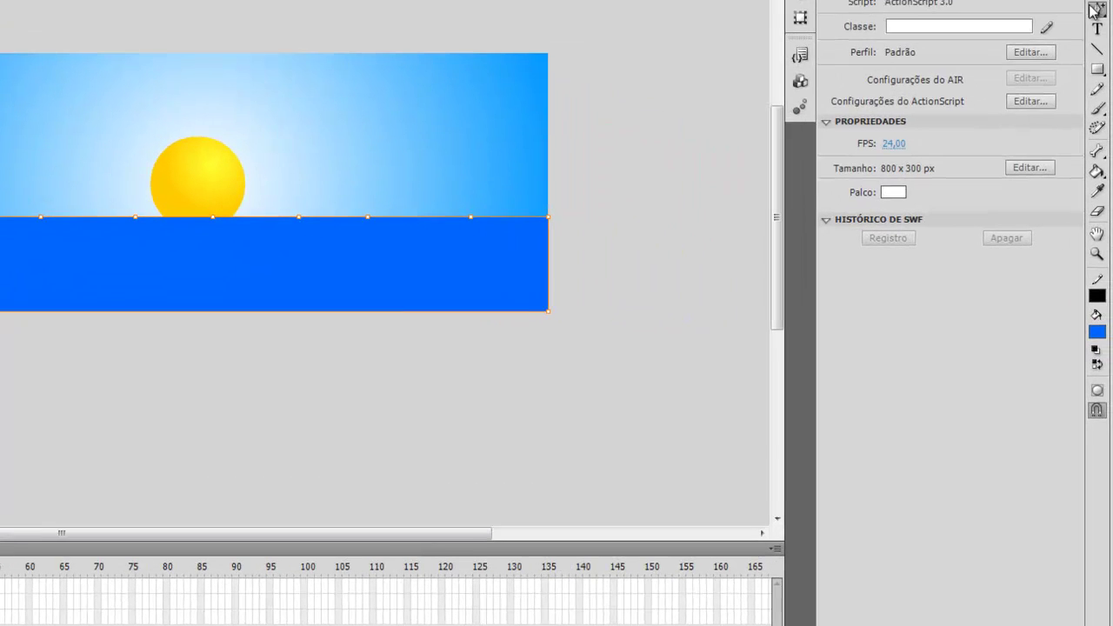
Step: Shape the water's top edge into rolling waves by converting its added anchor points into curves, and deselect the shape
drag(1093, 8, 1005, 69)
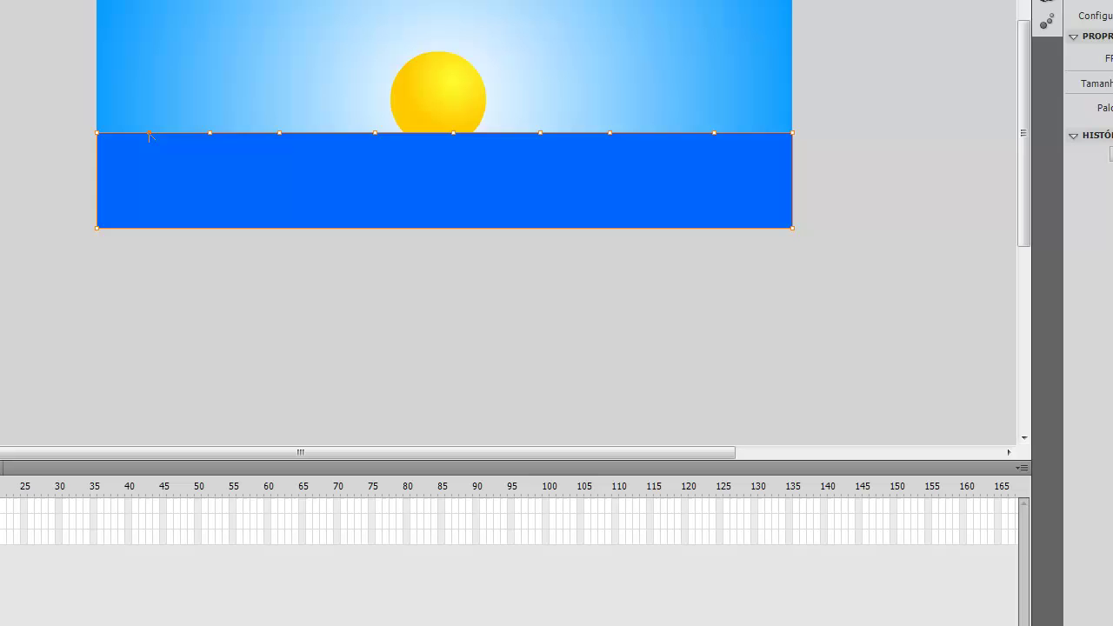
drag(149, 133, 110, 115)
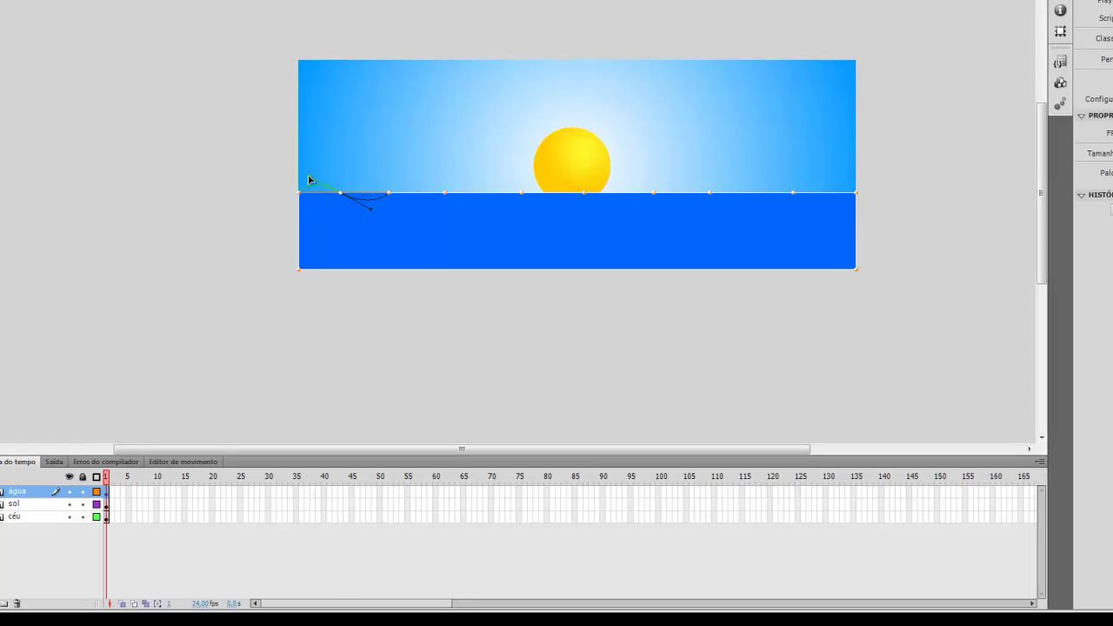
drag(308, 179, 311, 178)
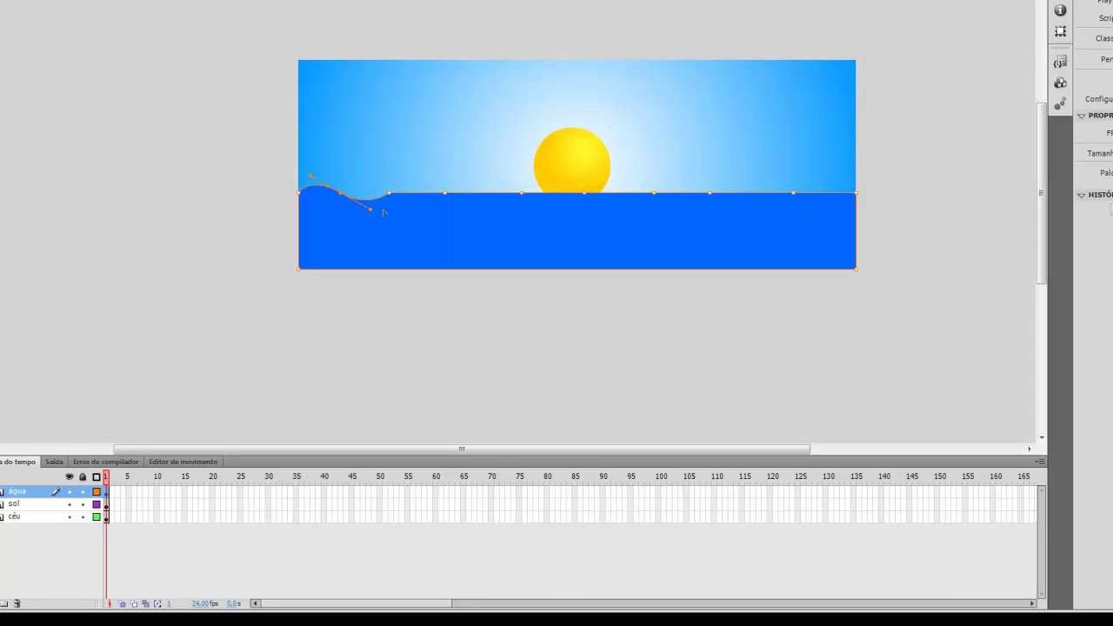
drag(388, 193, 348, 178)
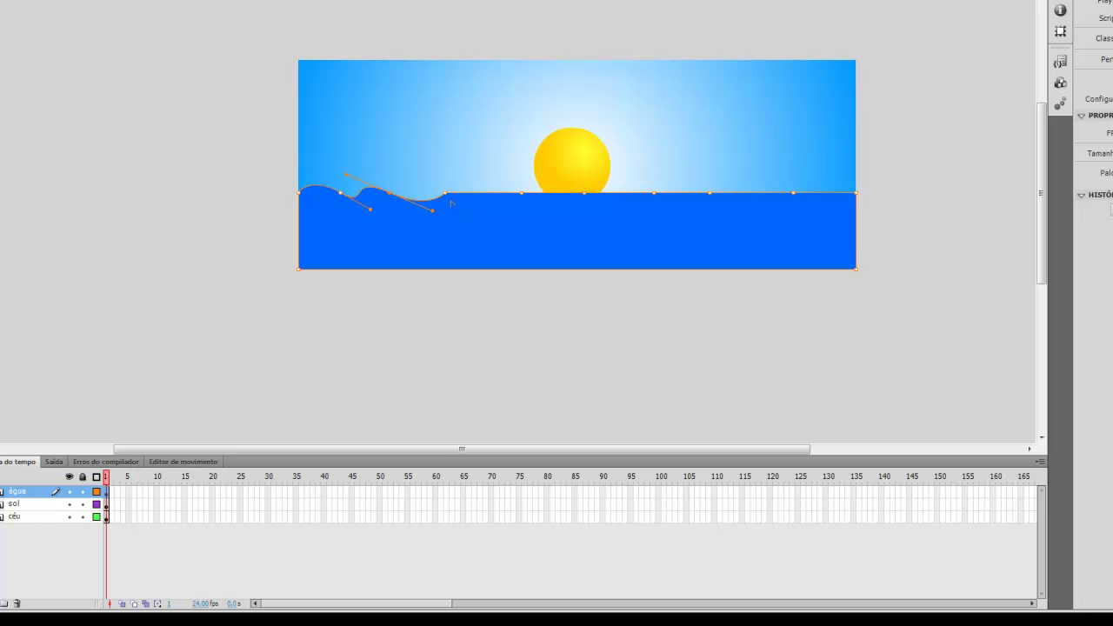
drag(445, 193, 431, 210)
drag(522, 193, 487, 213)
drag(585, 193, 544, 212)
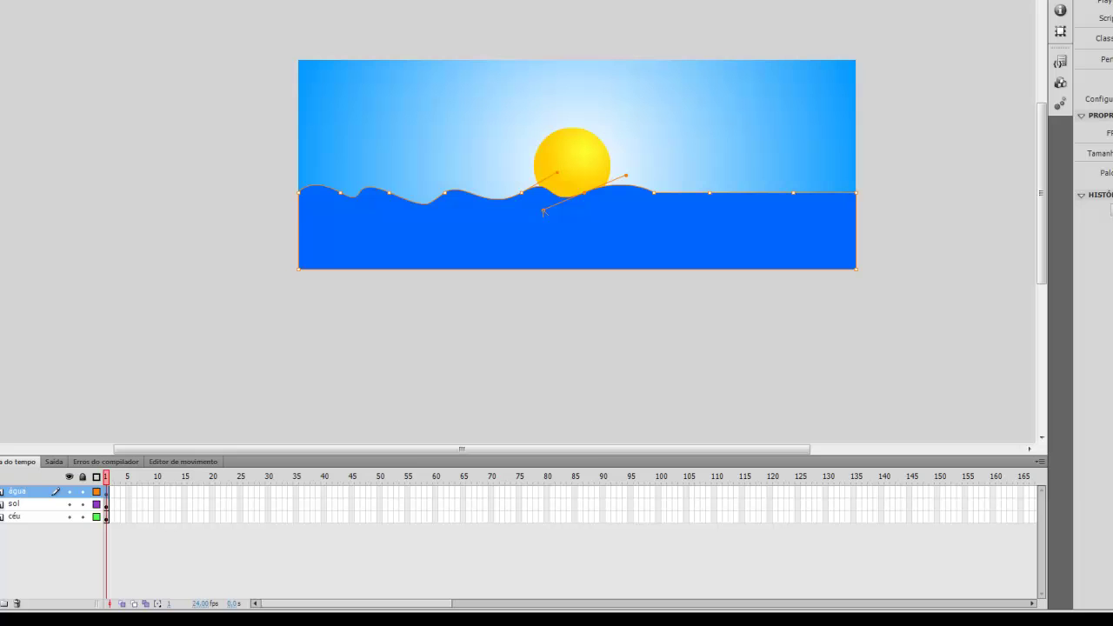
drag(654, 193, 621, 207)
click(710, 193)
drag(710, 209, 681, 210)
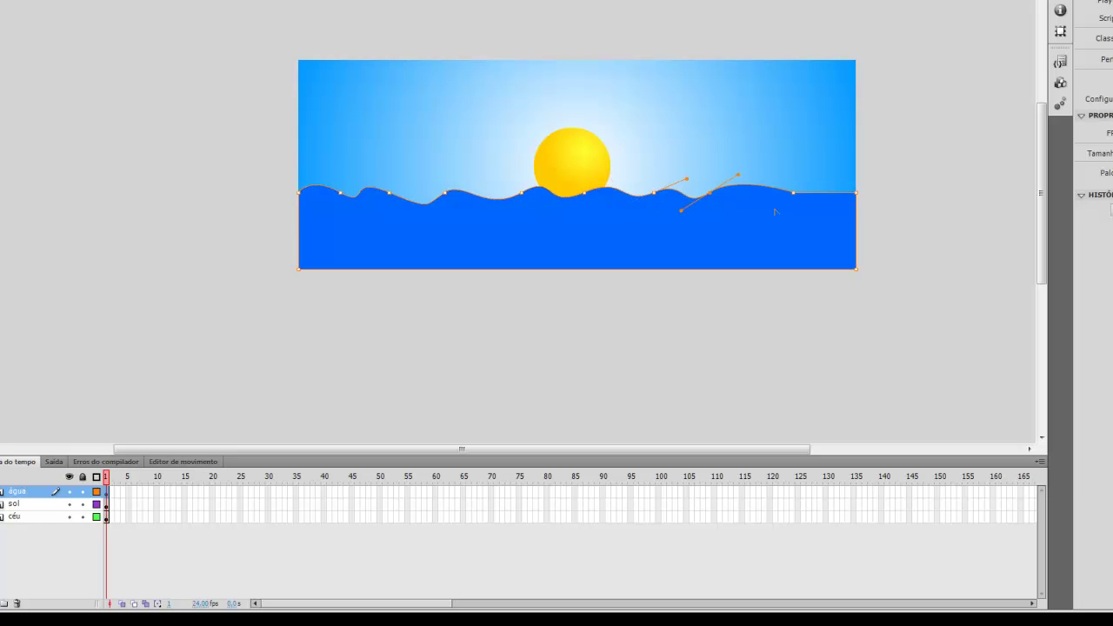
drag(793, 193, 749, 208)
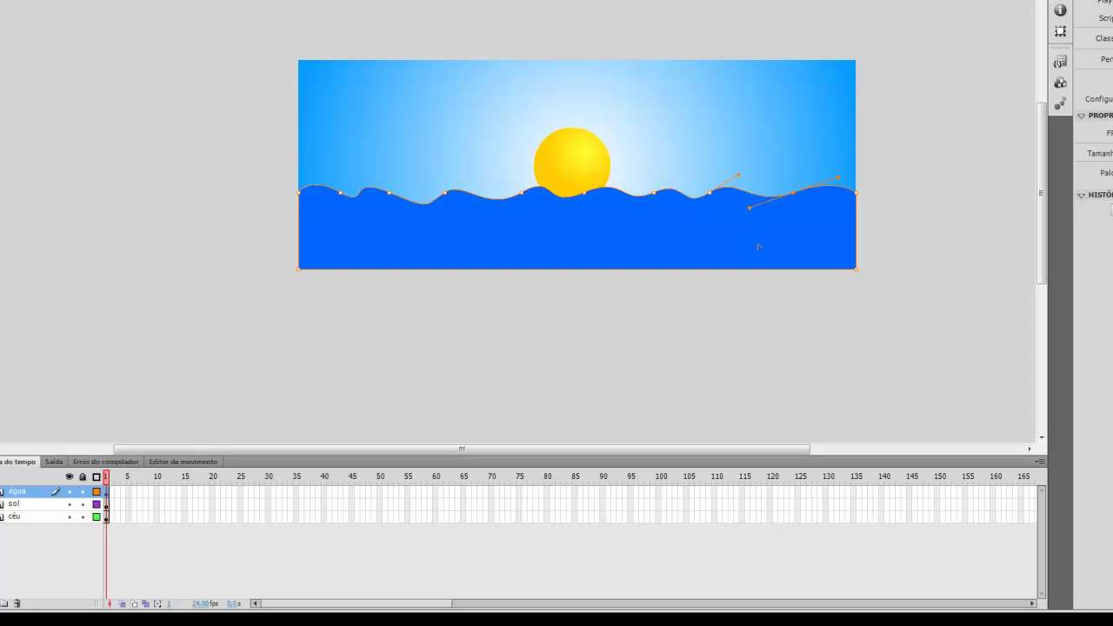
key(ctrl+shift+a)
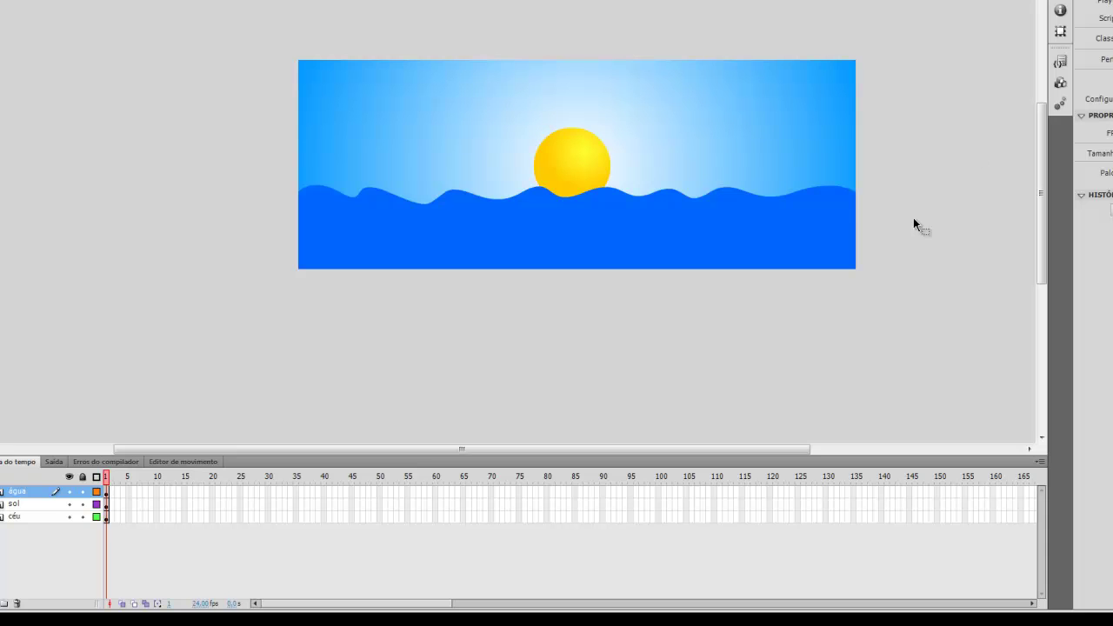
click(430, 231)
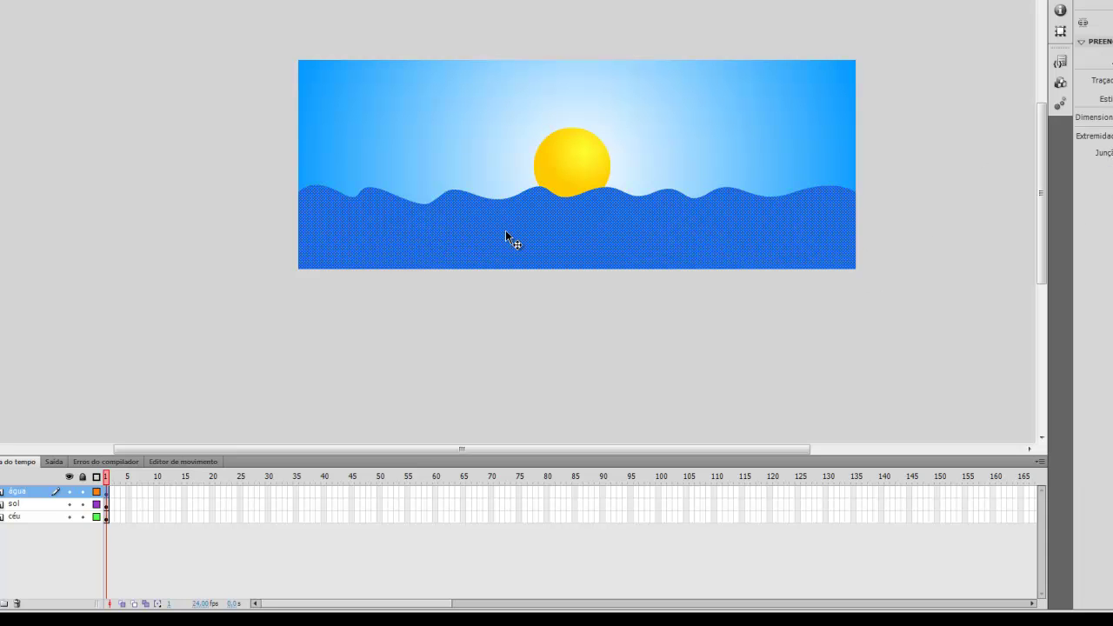
click(576, 155)
click(899, 179)
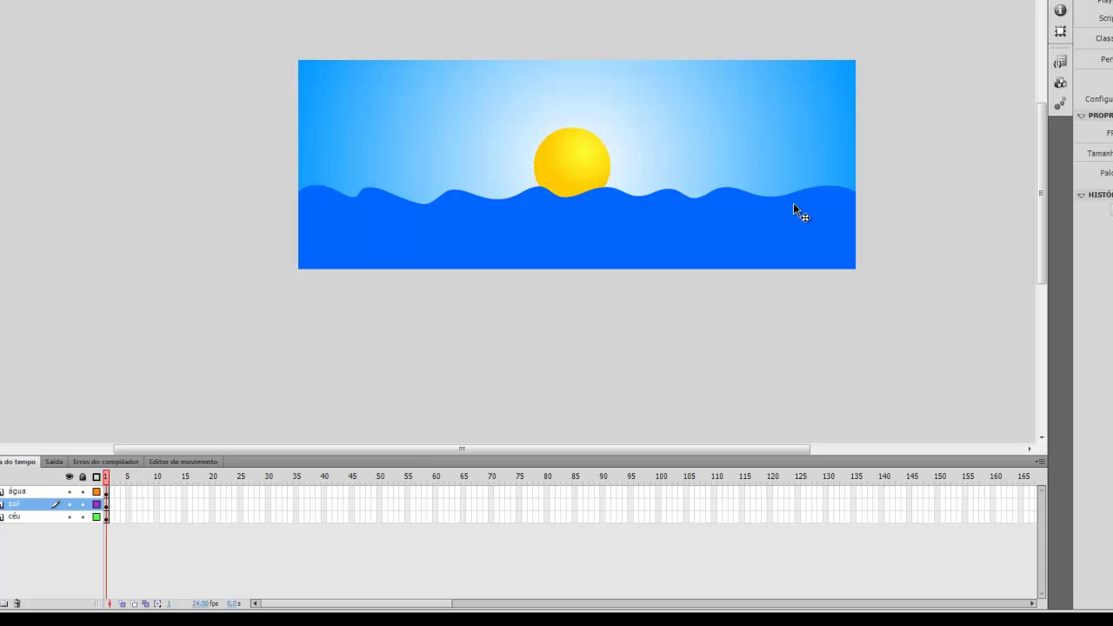
click(557, 177)
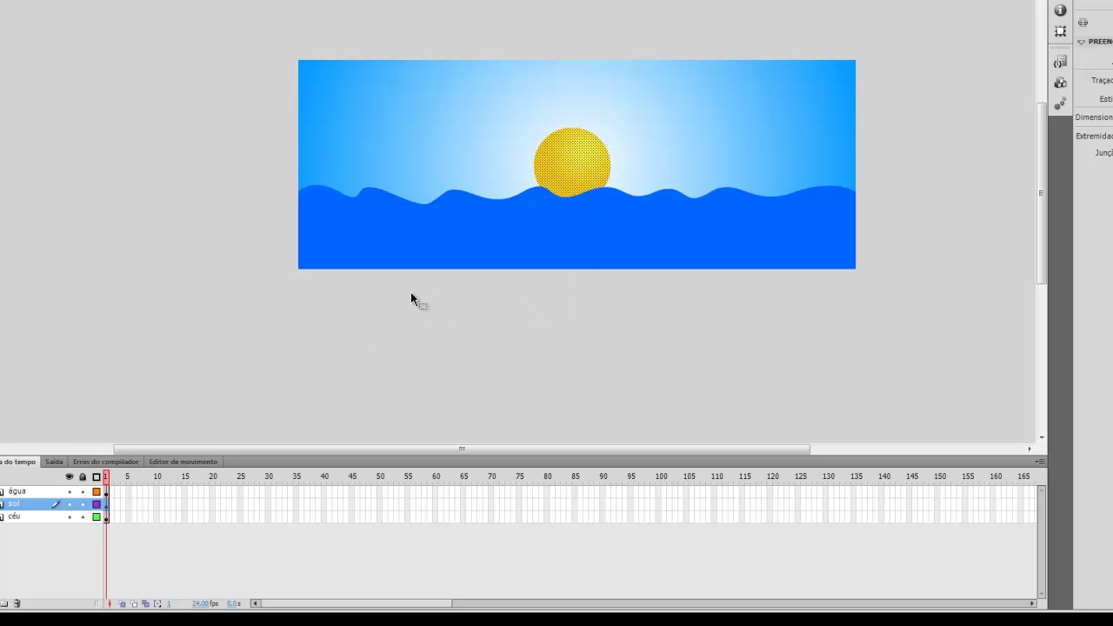
click(288, 354)
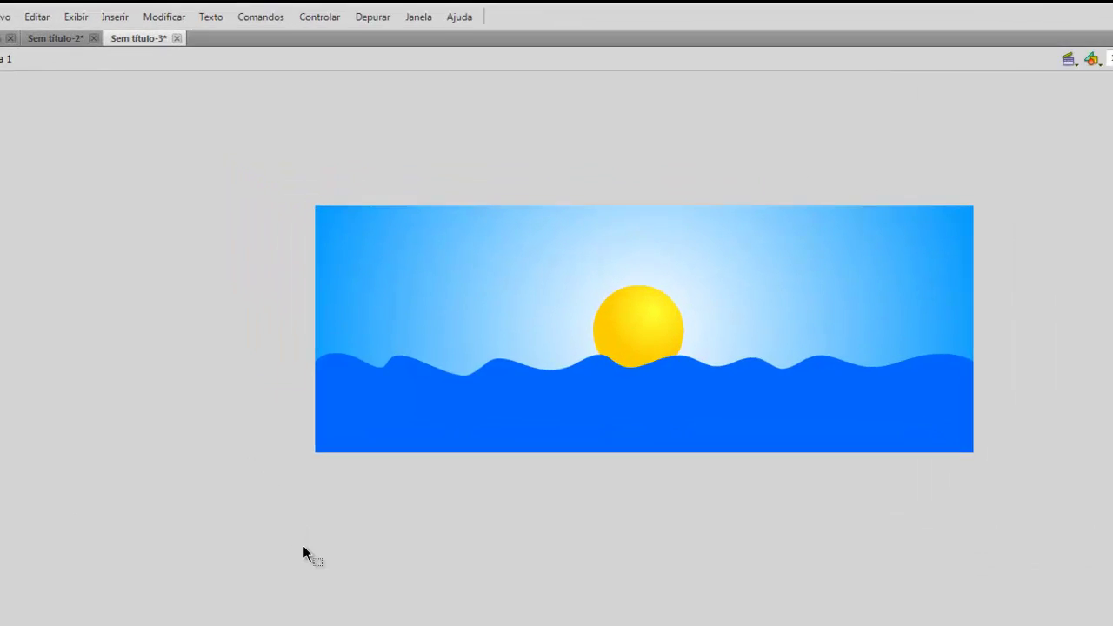
Step: Create a new symbol of type Gráfico named barquinho in the library root
click(121, 17)
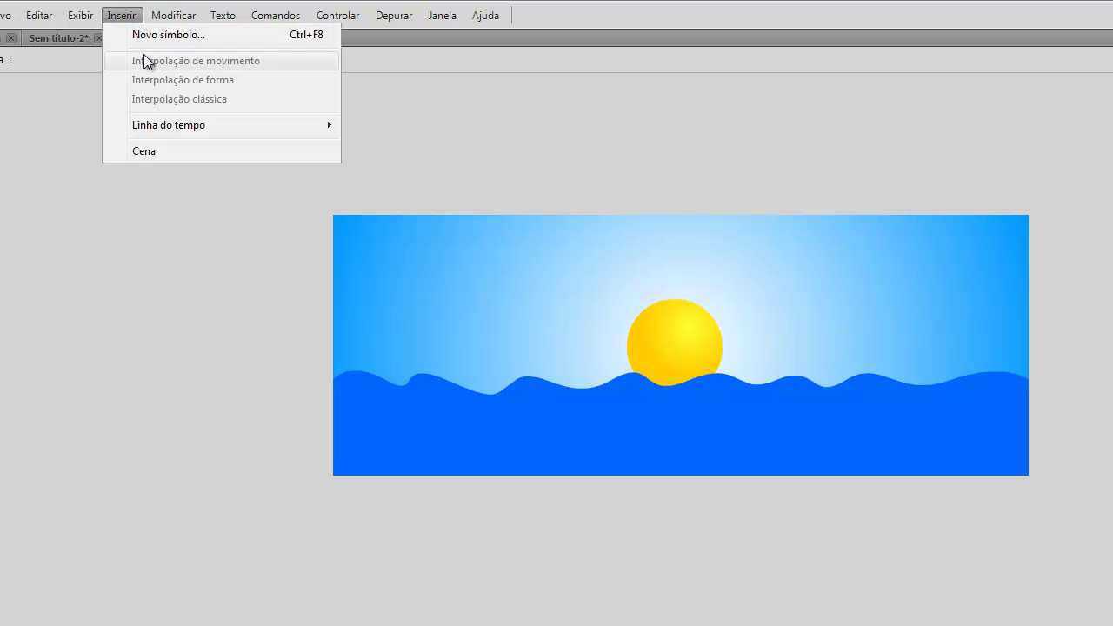
click(202, 36)
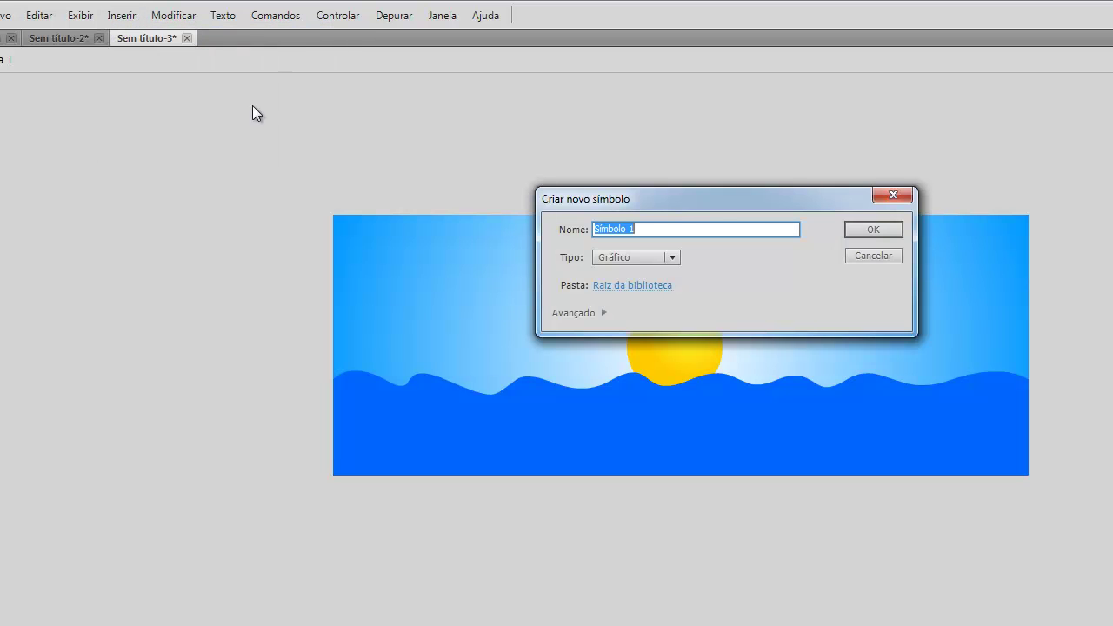
drag(609, 198, 742, 218)
click(790, 249)
drag(790, 249, 734, 249)
key(BackSpace)
text(barquinho)
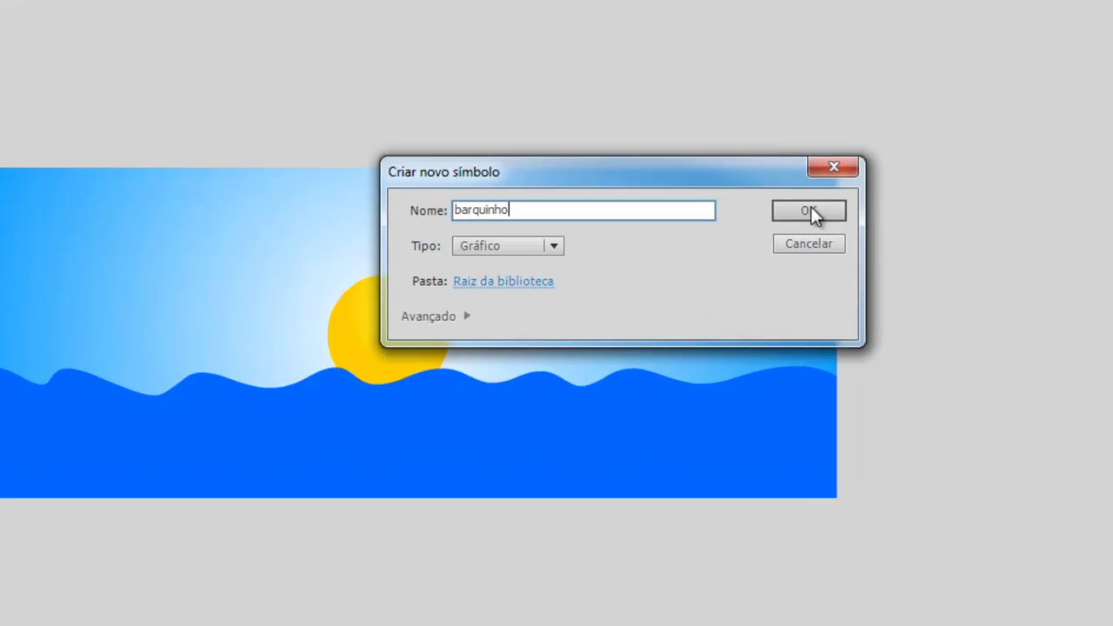
click(1004, 248)
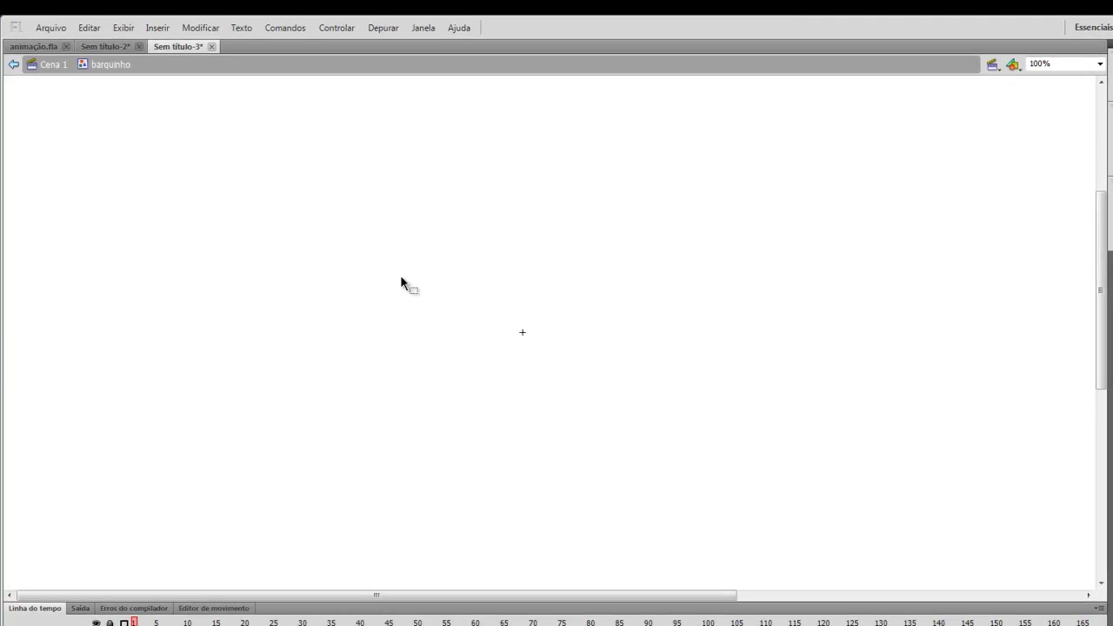
Step: Return to Cena 1 and reopen the barquinho symbol for editing from the library
click(62, 68)
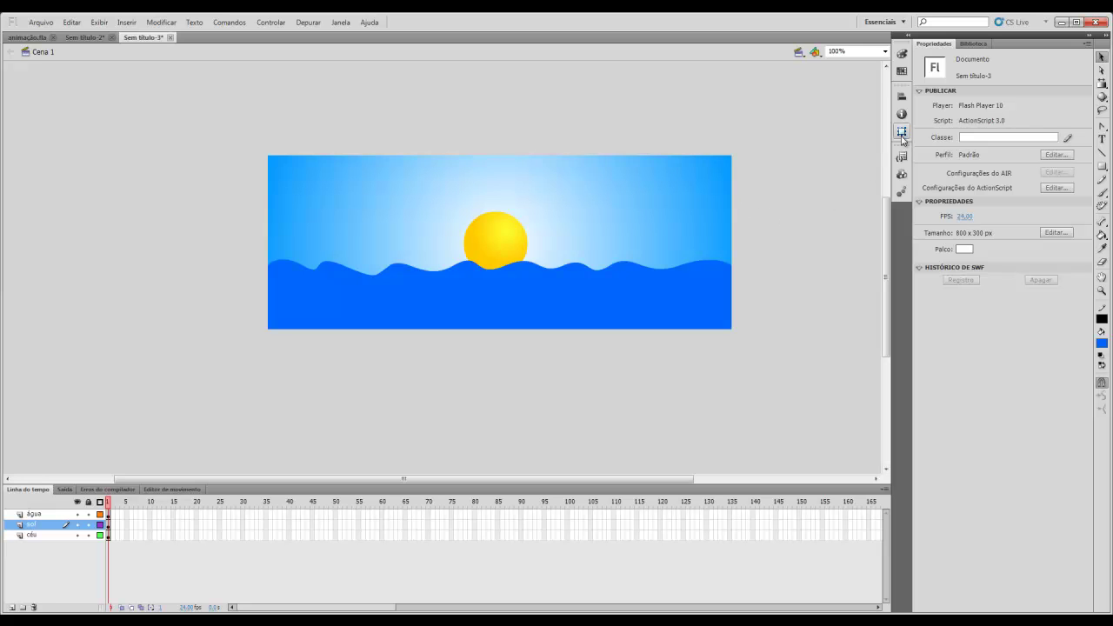
click(971, 45)
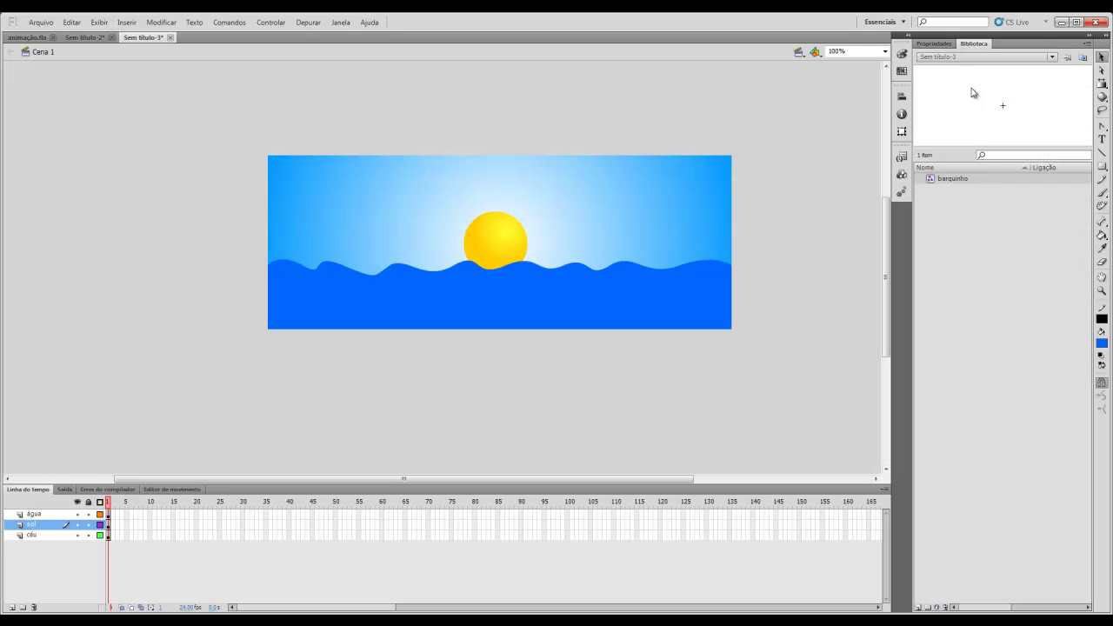
click(946, 187)
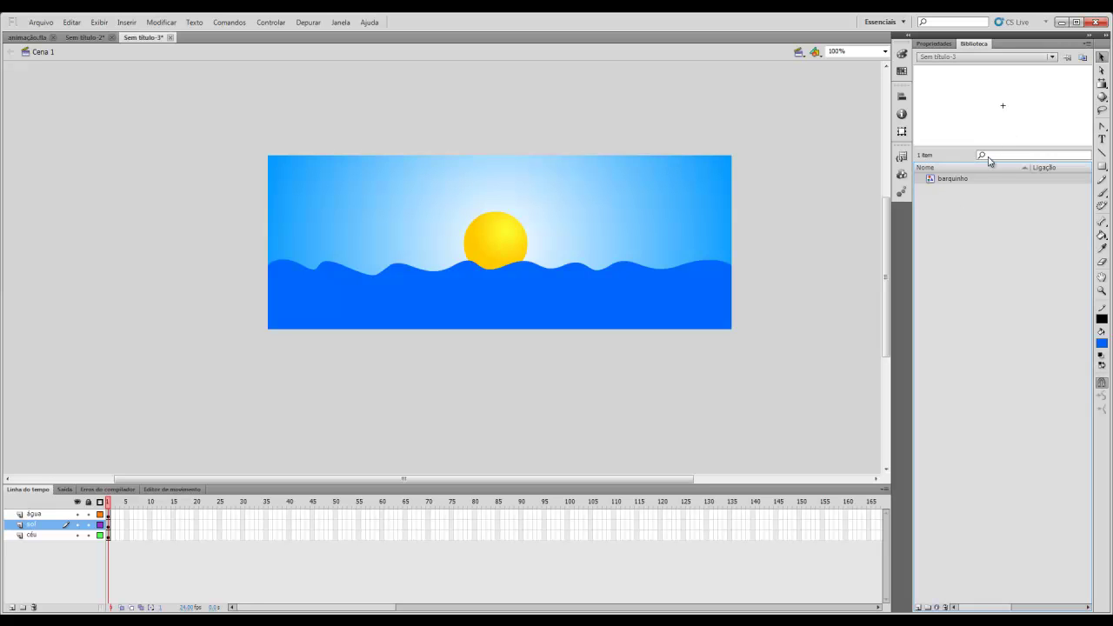
double_click(930, 180)
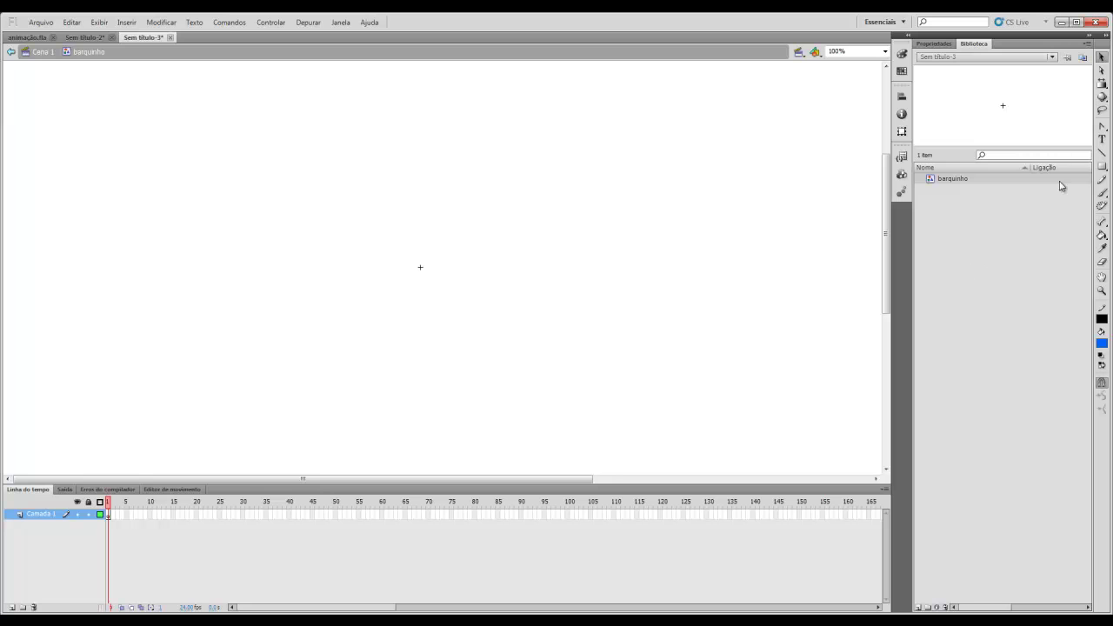
Step: Draw the boat's black outline inside barquinho with the Line tool: a flat-bottomed hull with slanted ends, a vertical mast and a triangular sail
click(1101, 155)
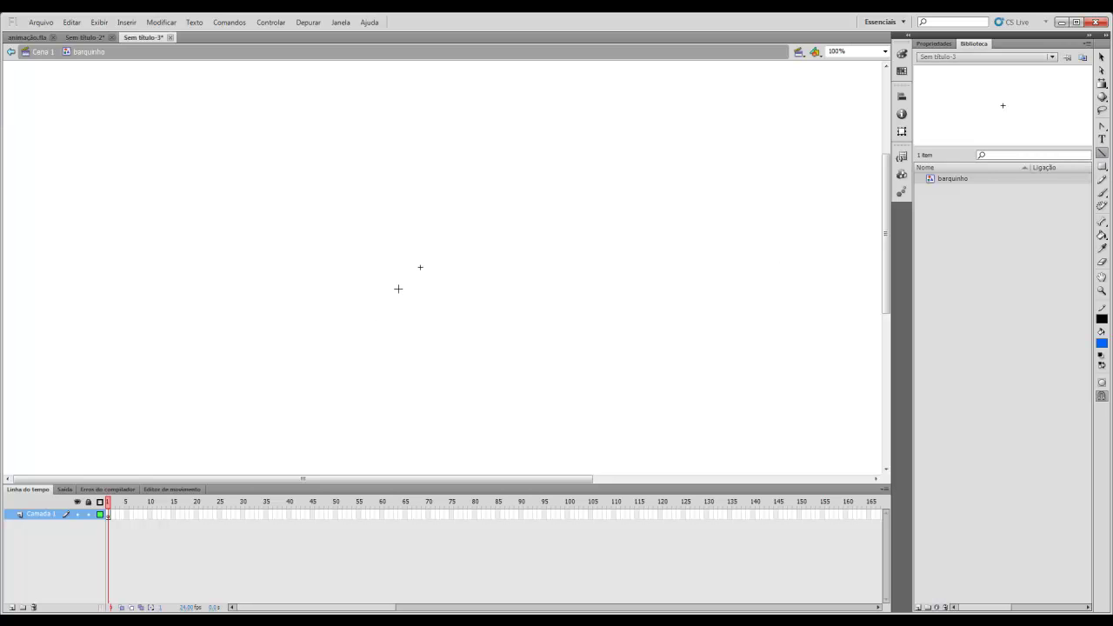
drag(380, 285, 467, 280)
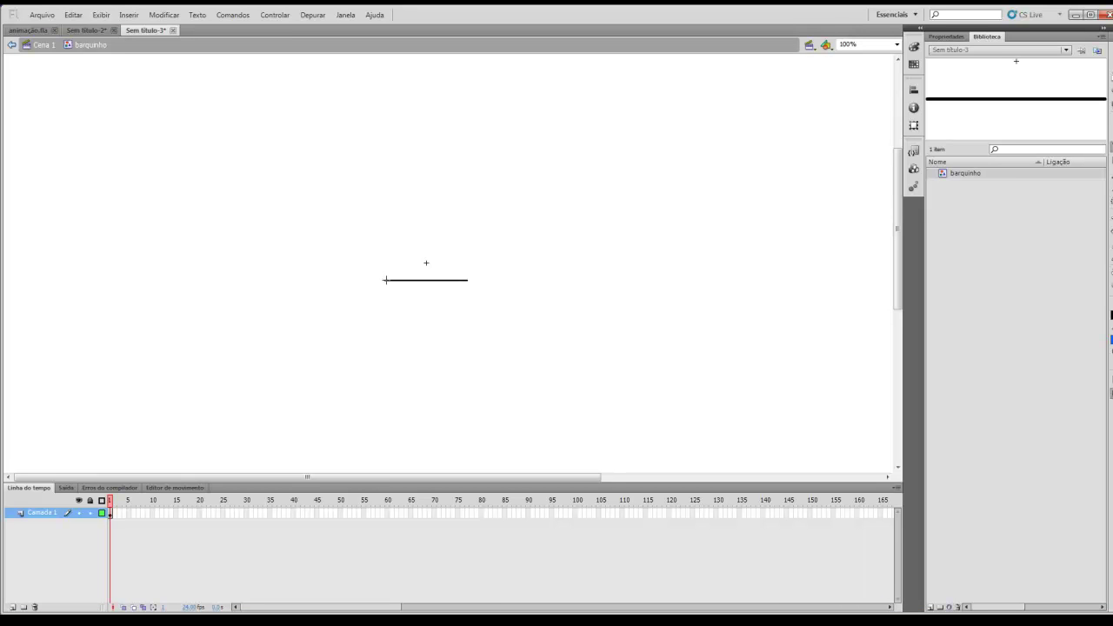
drag(385, 280, 361, 256)
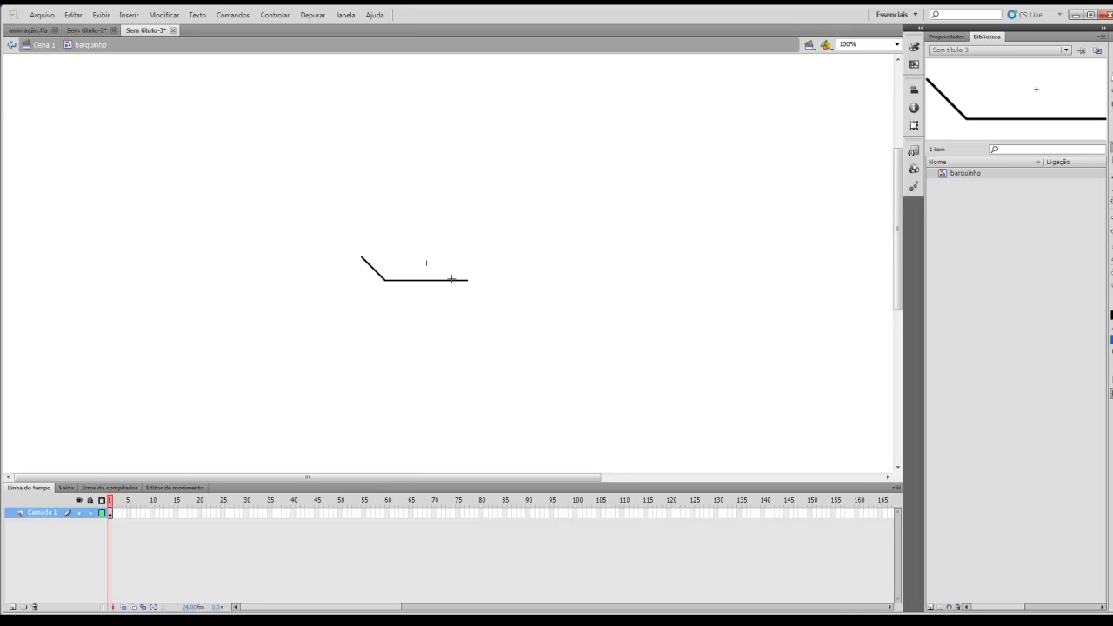
drag(468, 280, 486, 261)
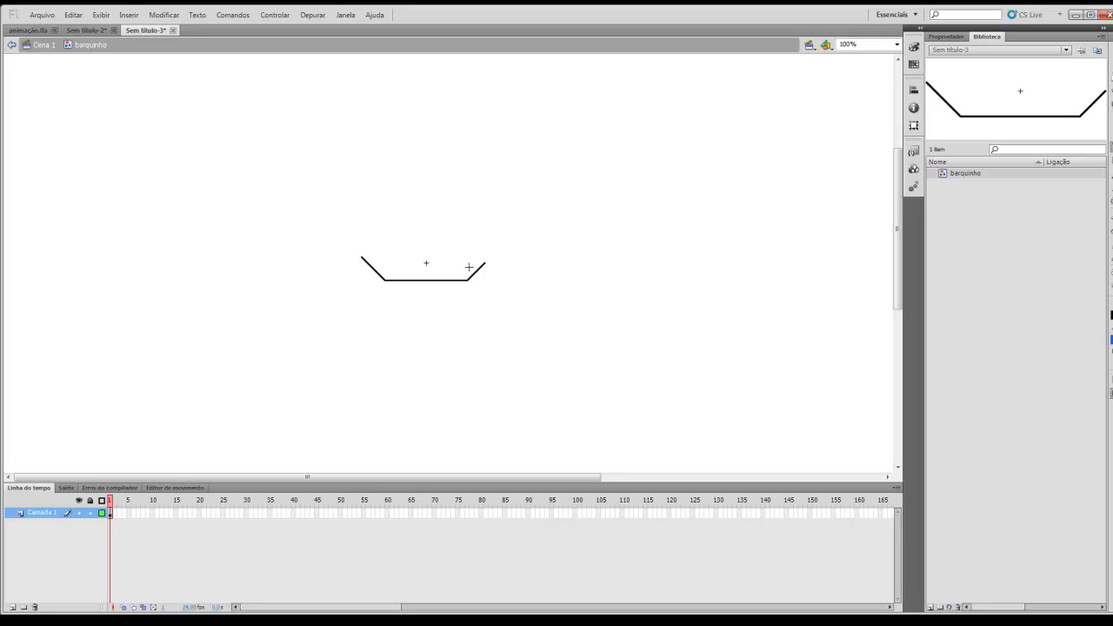
drag(361, 257, 485, 257)
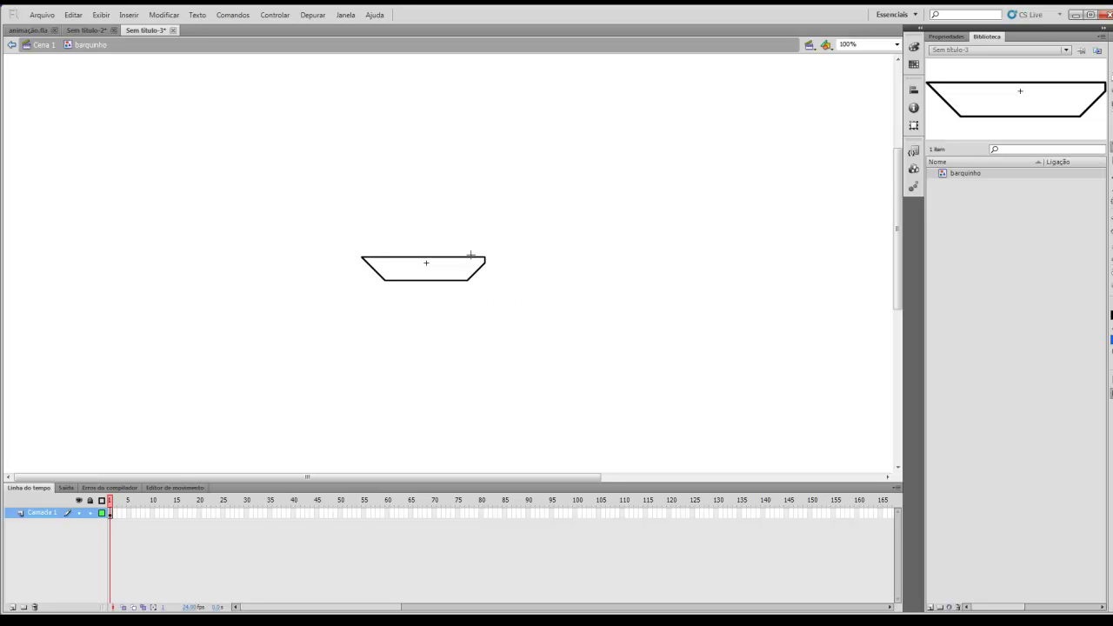
drag(469, 256, 467, 199)
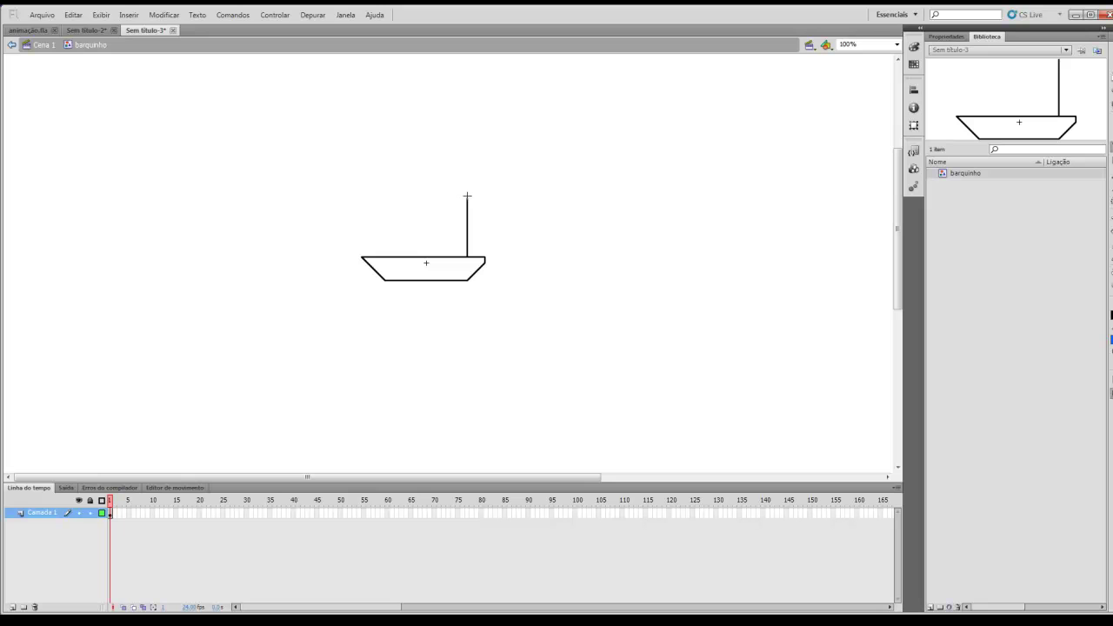
mouse_move(467, 198)
mouse_down()
mouse_move(427, 236)
mouse_move(467, 239)
mouse_up()
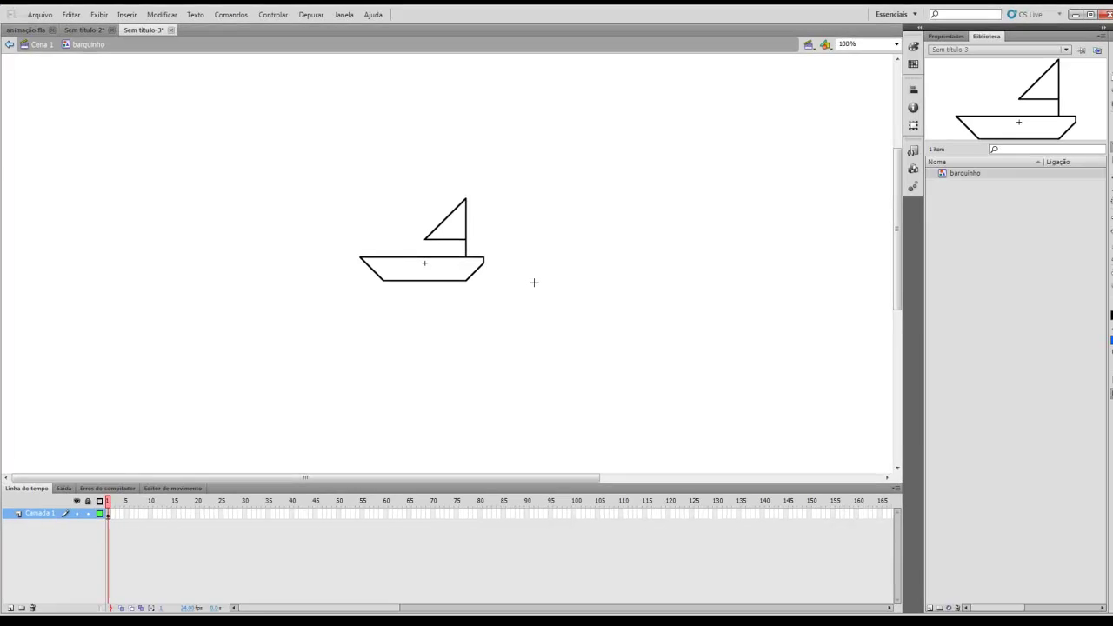
Step: Save the document to the desktop (Área de Trabalho) as Sem título-3.fla in Flash CS5 format
key(ctrl+s)
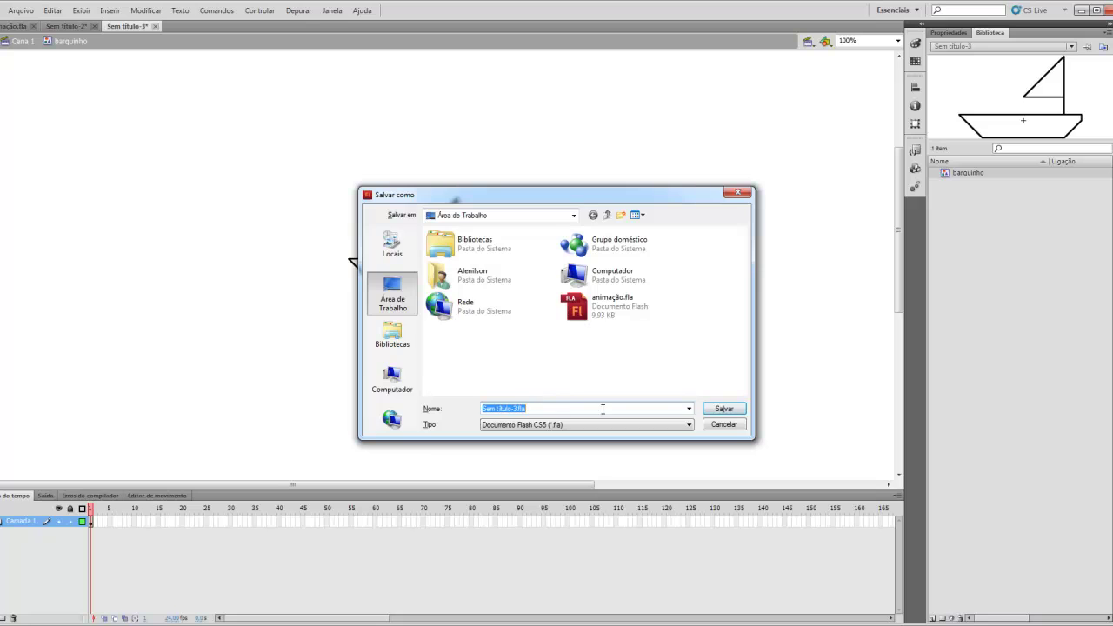
click(722, 408)
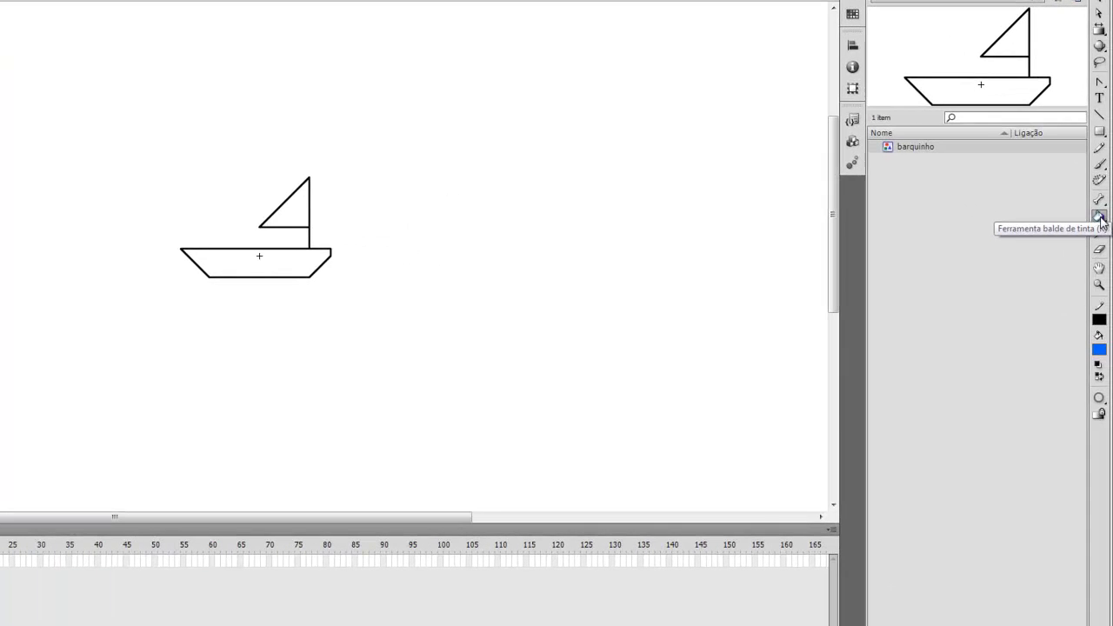
Step: Fill the boat's hull with dark red and its sail with white using the Paint Bucket tool
click(1100, 218)
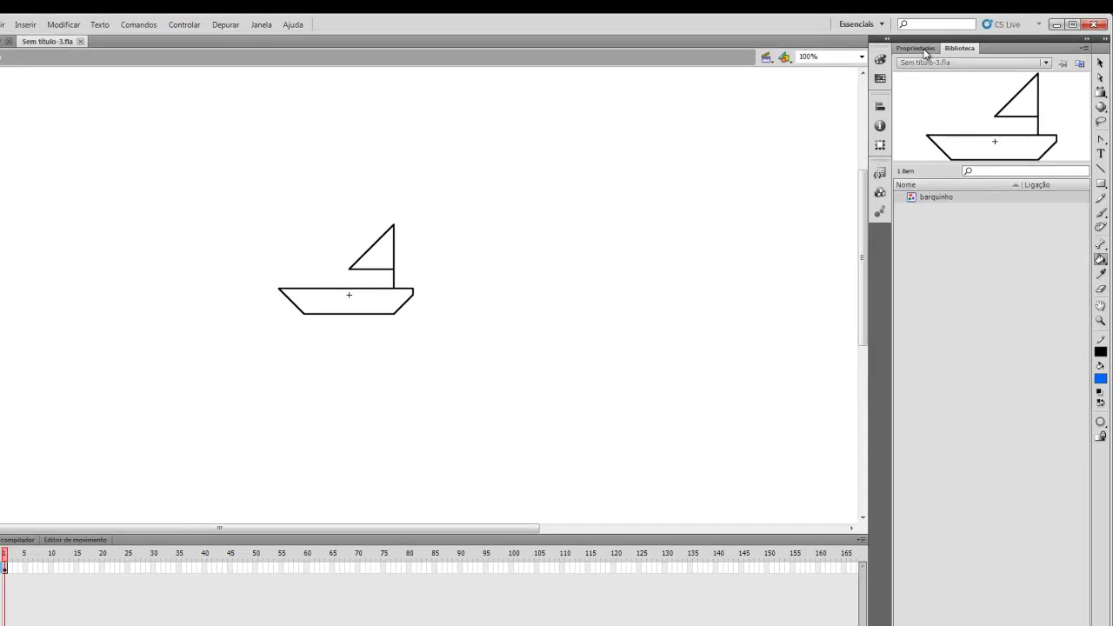
click(925, 50)
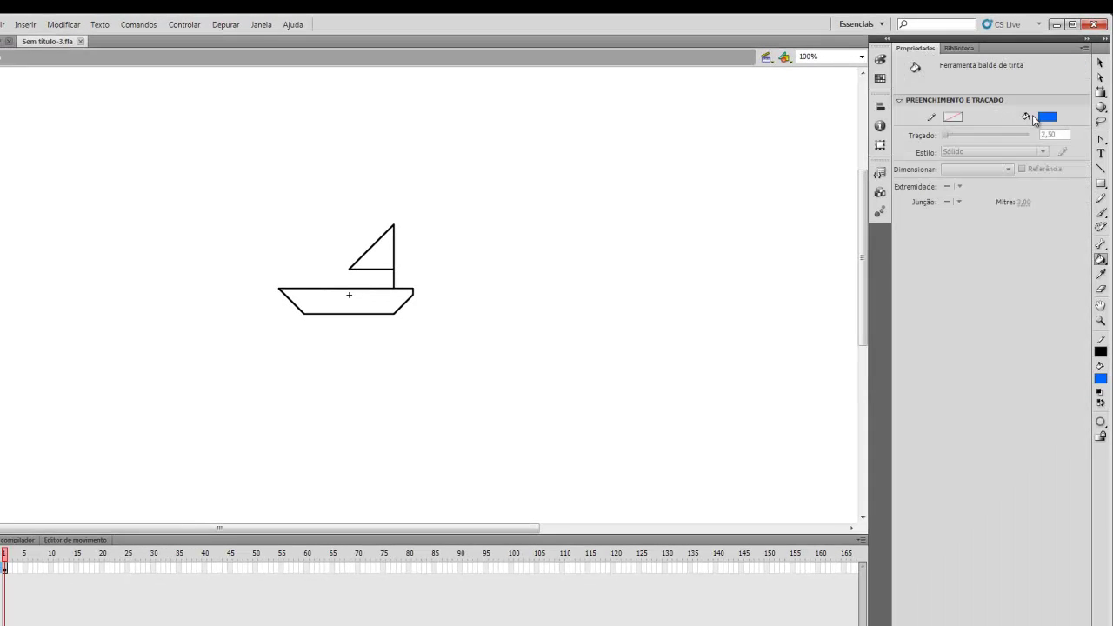
click(1046, 117)
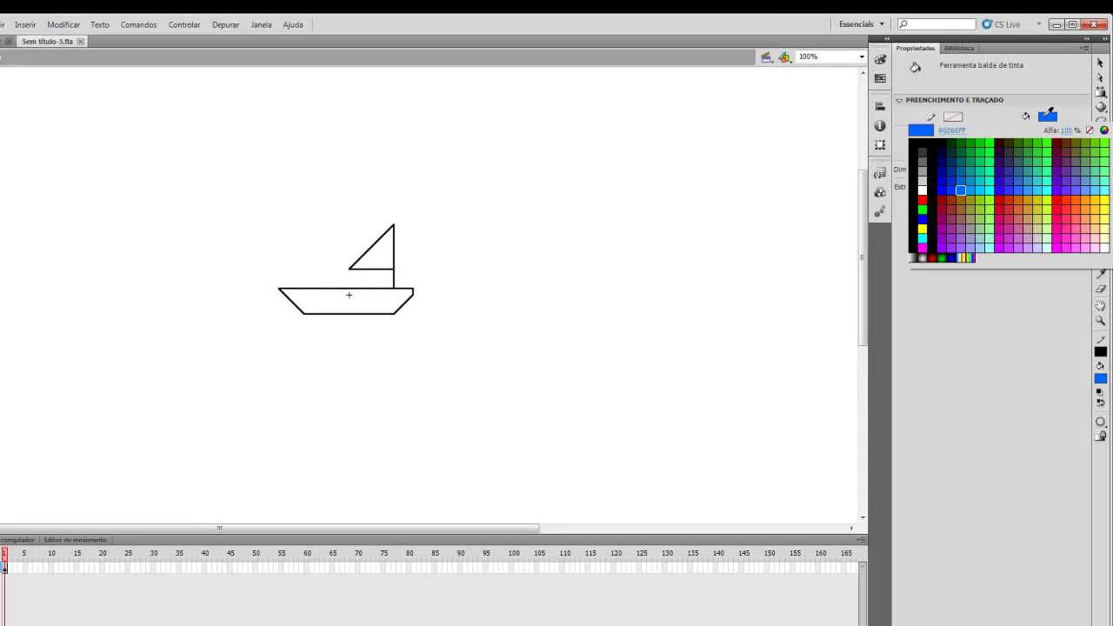
click(951, 202)
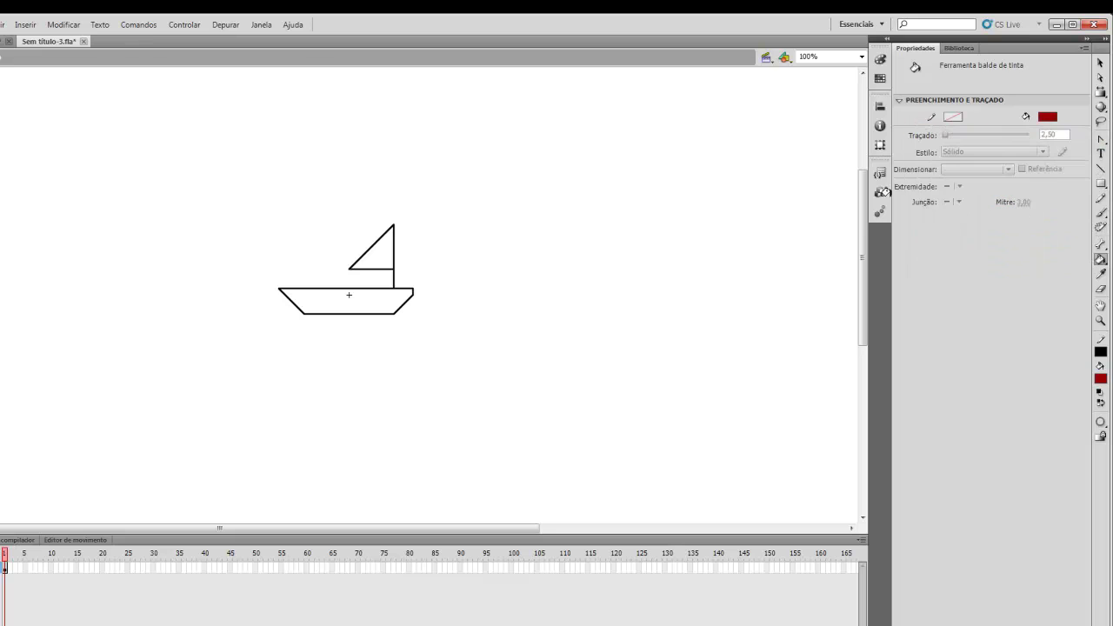
click(372, 298)
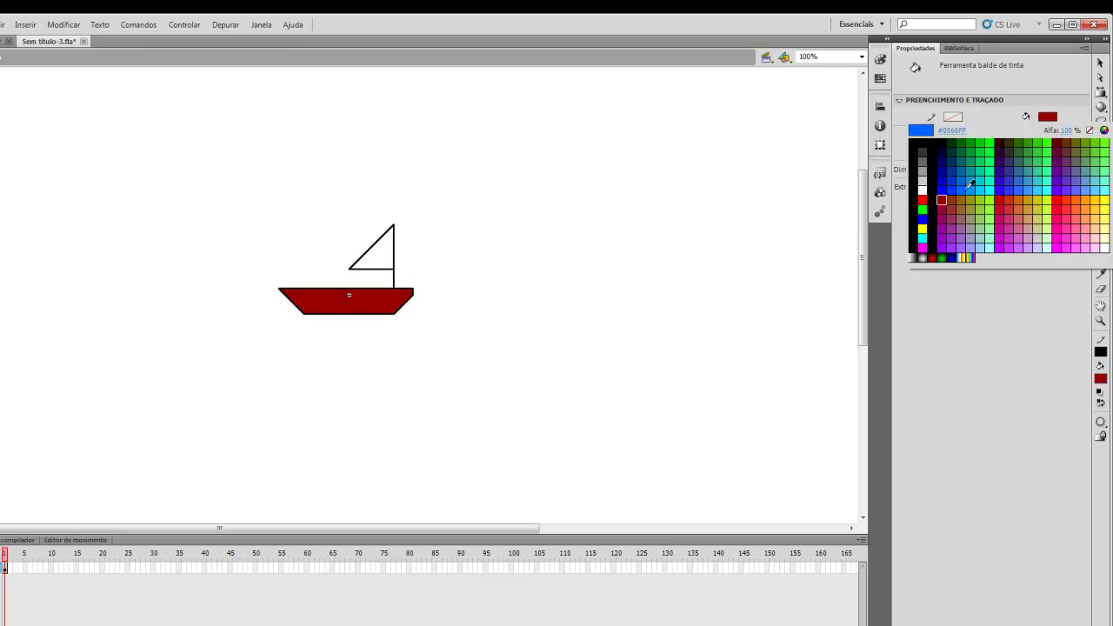
click(923, 191)
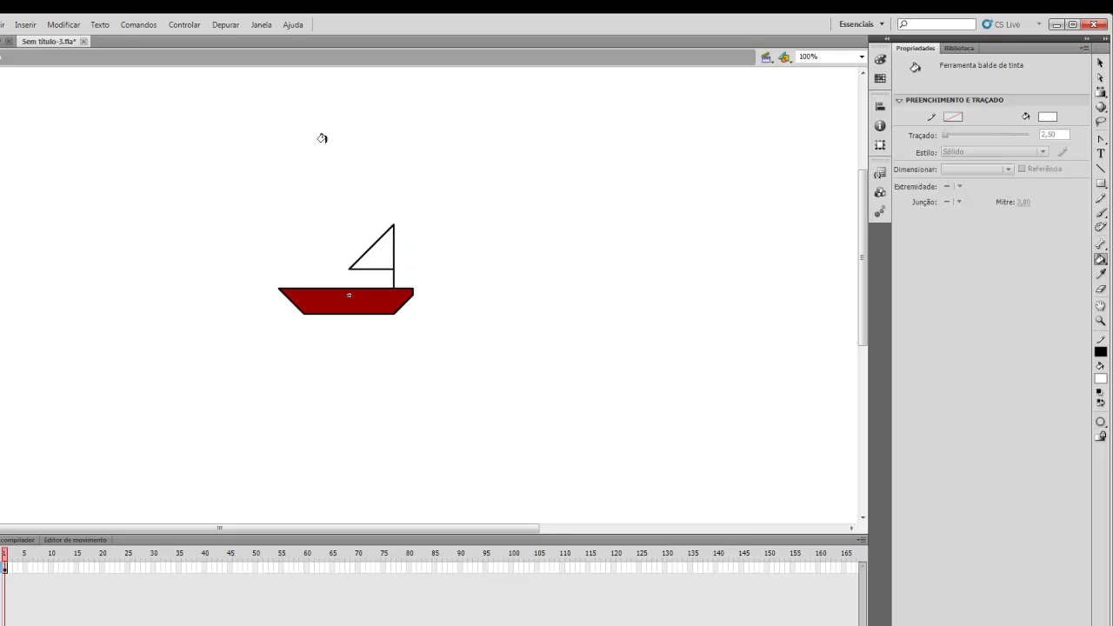
Step: Return to Cena 1 and add a new layer named barquinho above the água layer
click(10, 55)
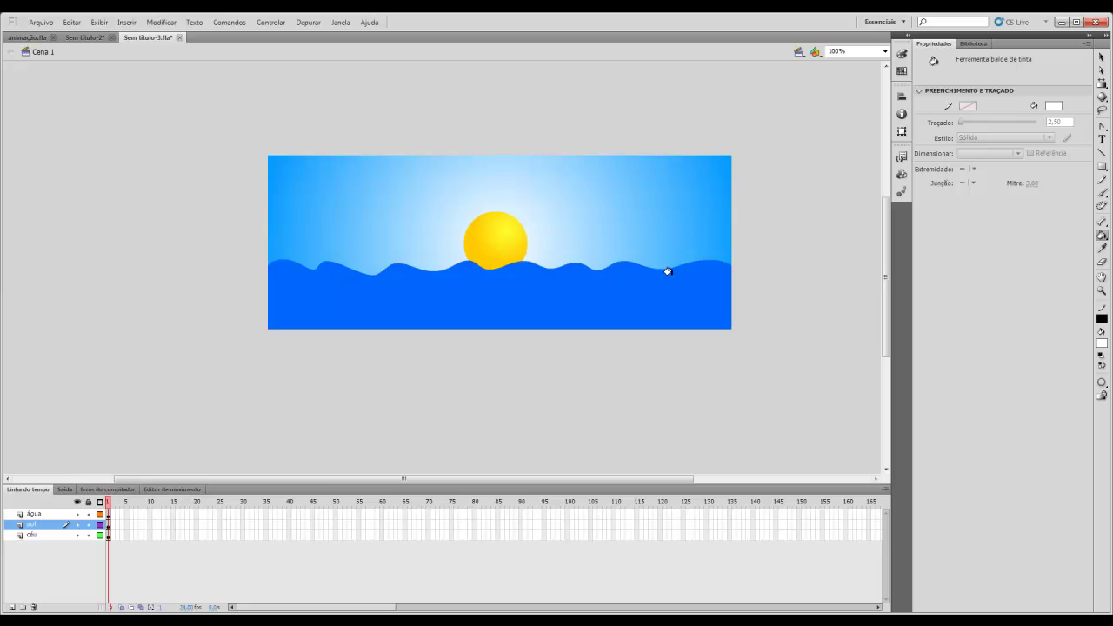
click(1102, 58)
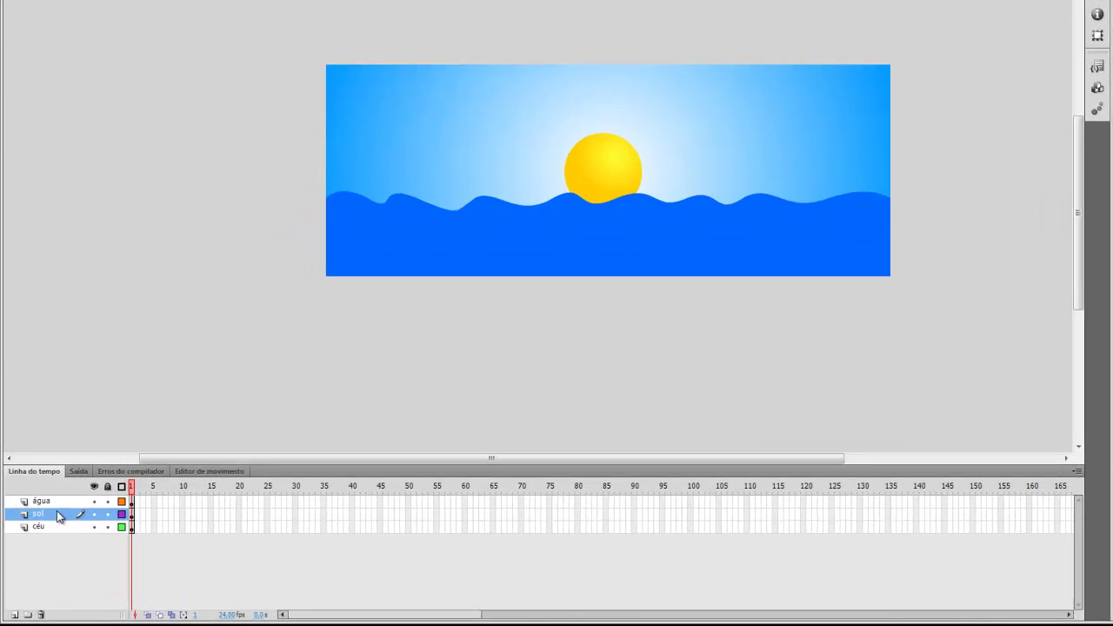
click(48, 514)
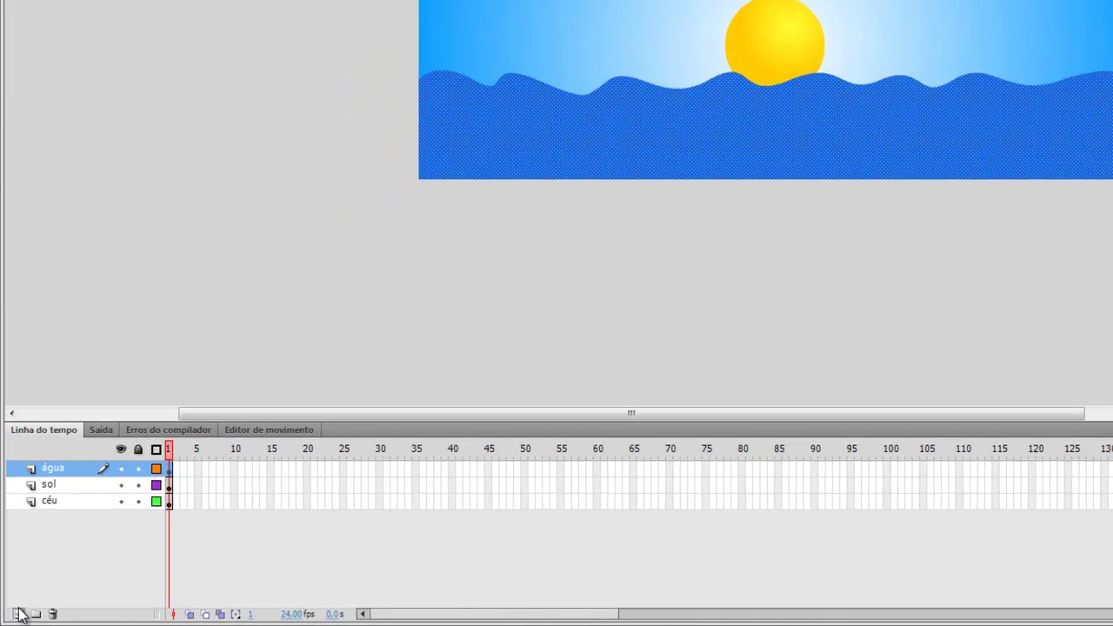
click(16, 616)
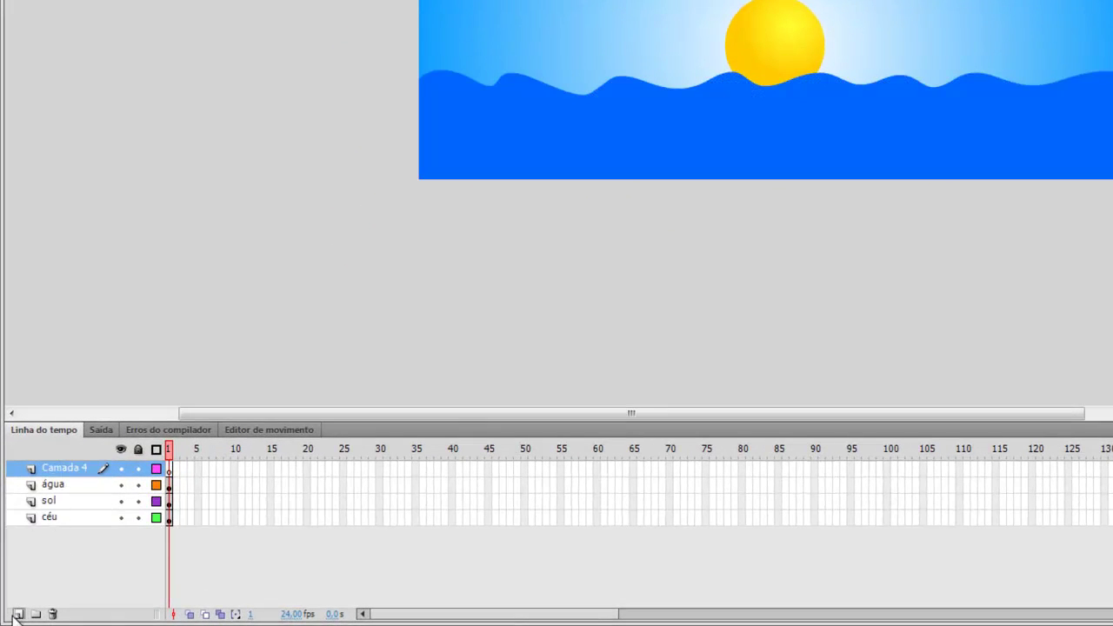
double_click(73, 469)
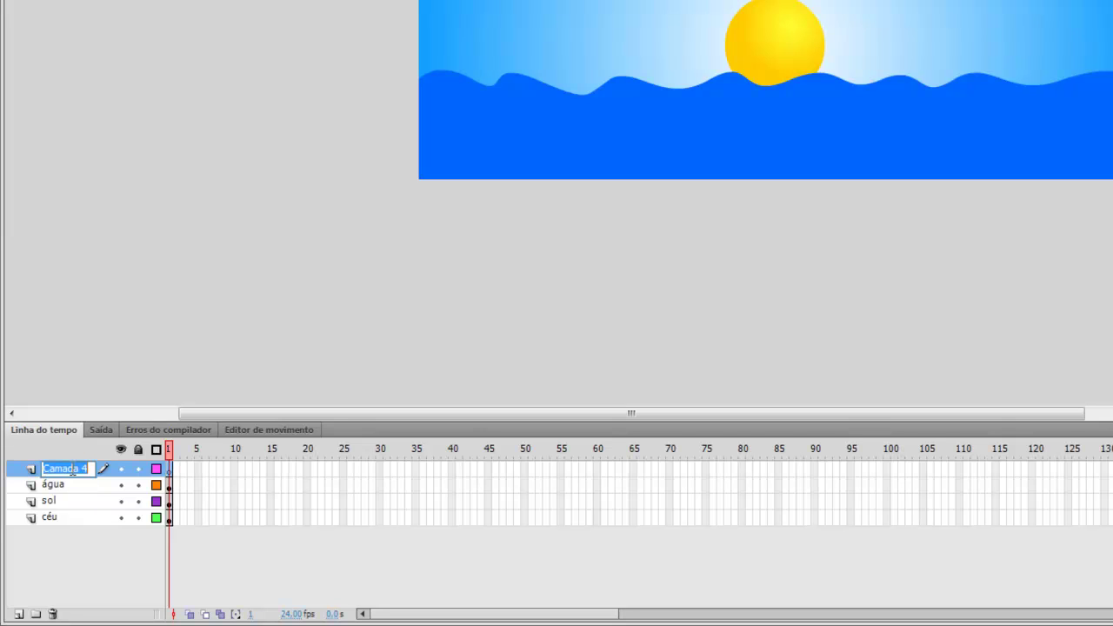
text(barquinho)
key(Return)
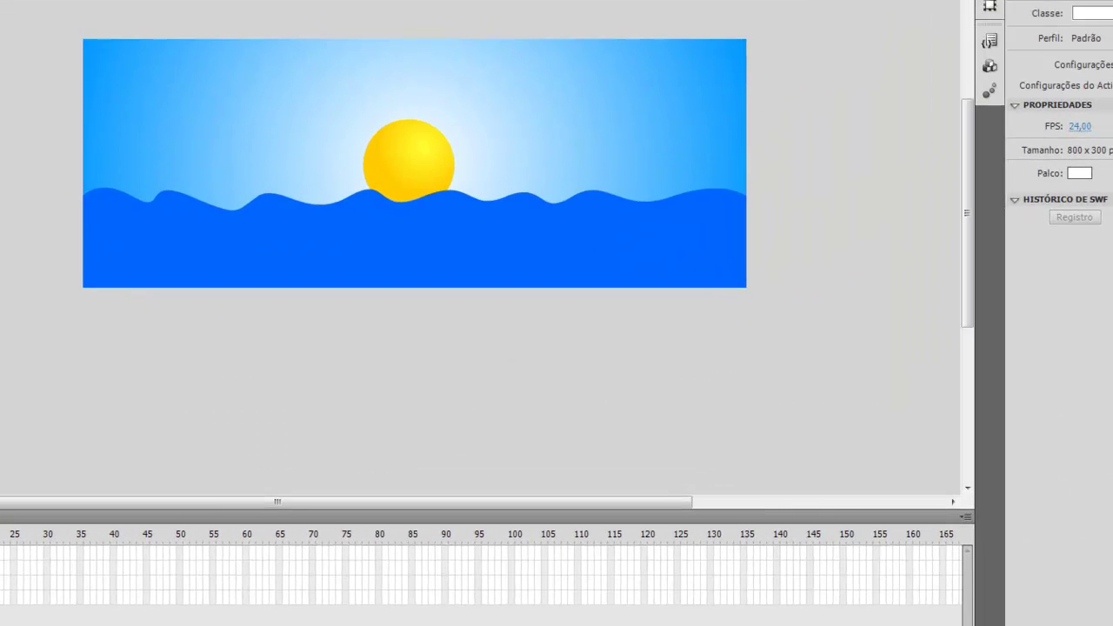
Step: Place an instance of the barquinho symbol from the library on the stage, at the left end of the water
click(991, 44)
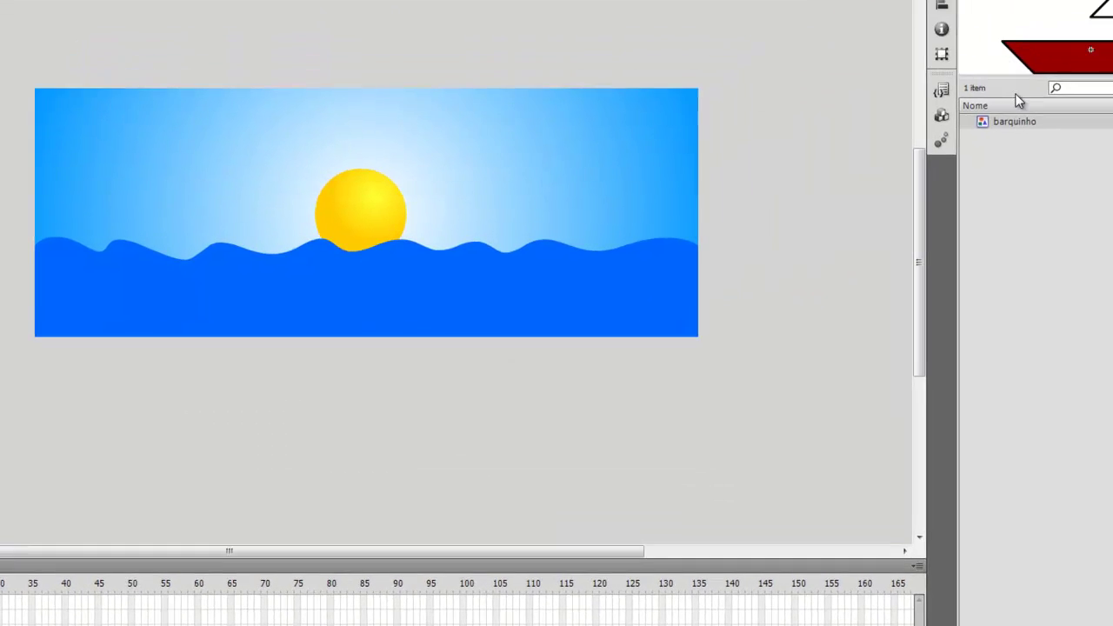
drag(1022, 125, 722, 136)
drag(591, 274, 162, 405)
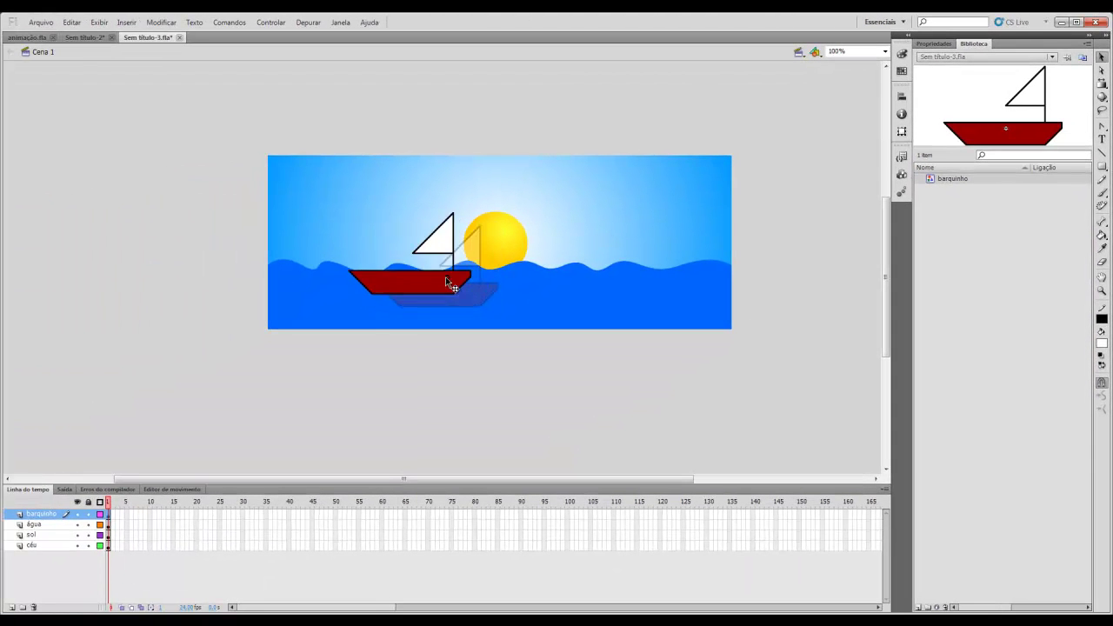
drag(446, 277, 344, 281)
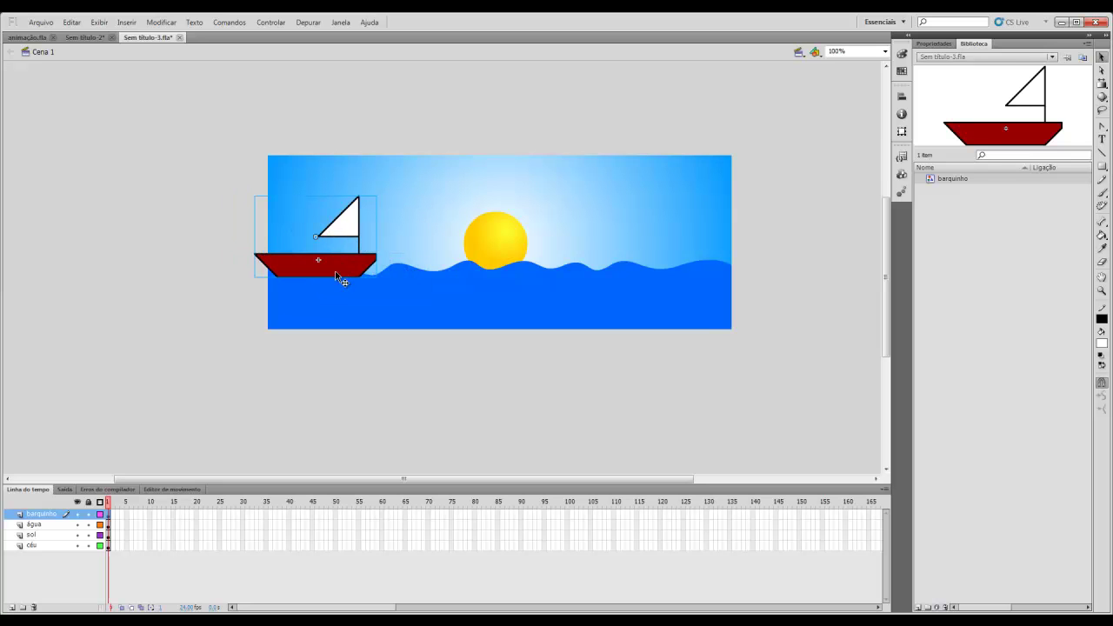
Step: Scale the boat proportionally to a little over half its size with Free Transform and move it just outside the stage's left edge
click(1102, 86)
click(1019, 86)
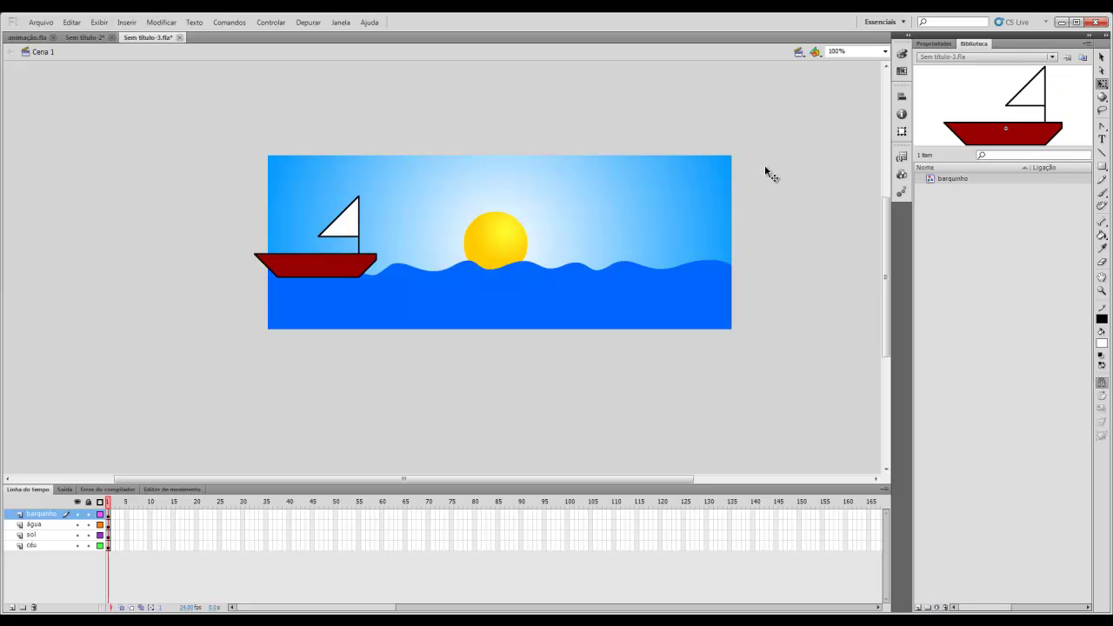
click(345, 265)
drag(375, 196, 354, 212)
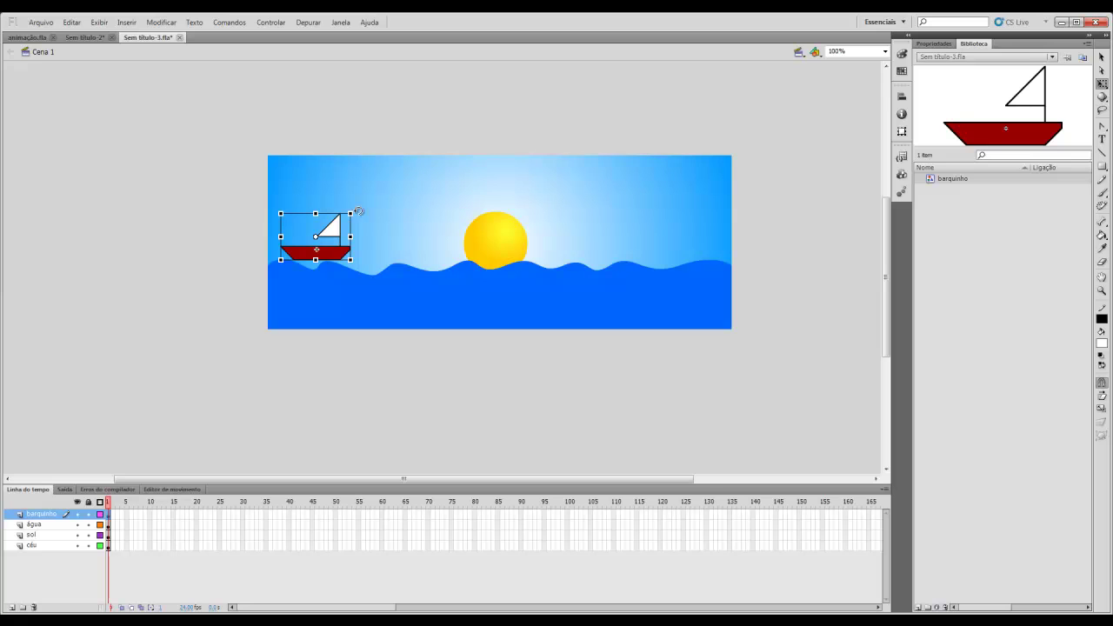
drag(336, 259, 251, 255)
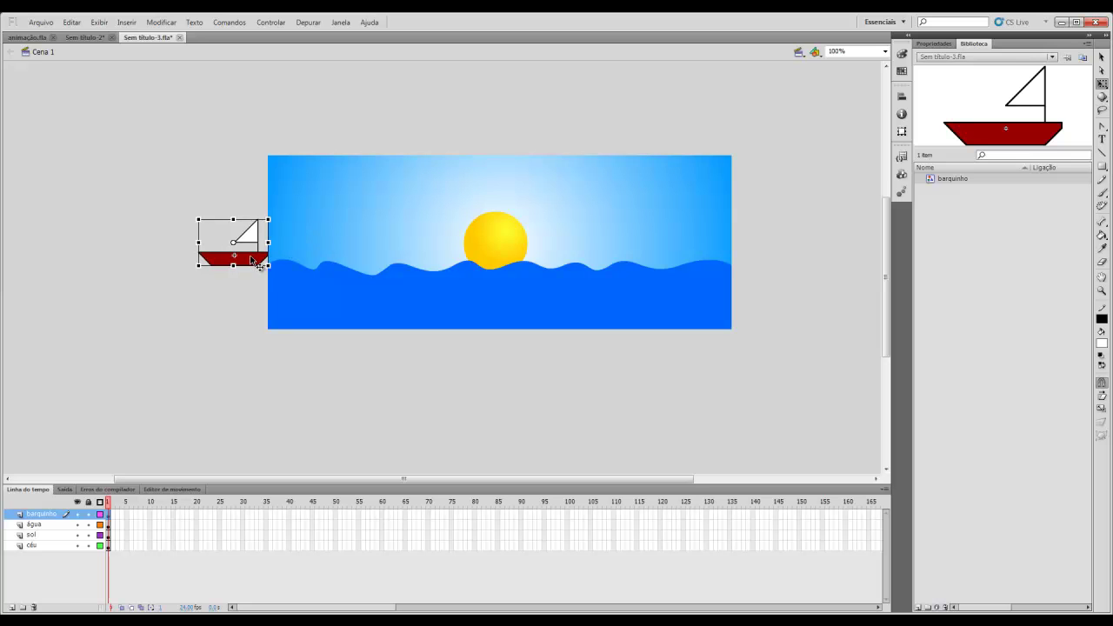
Step: Lower the boat slightly beside the stage's left edge, so its hull sits deeper at the waterline
click(326, 300)
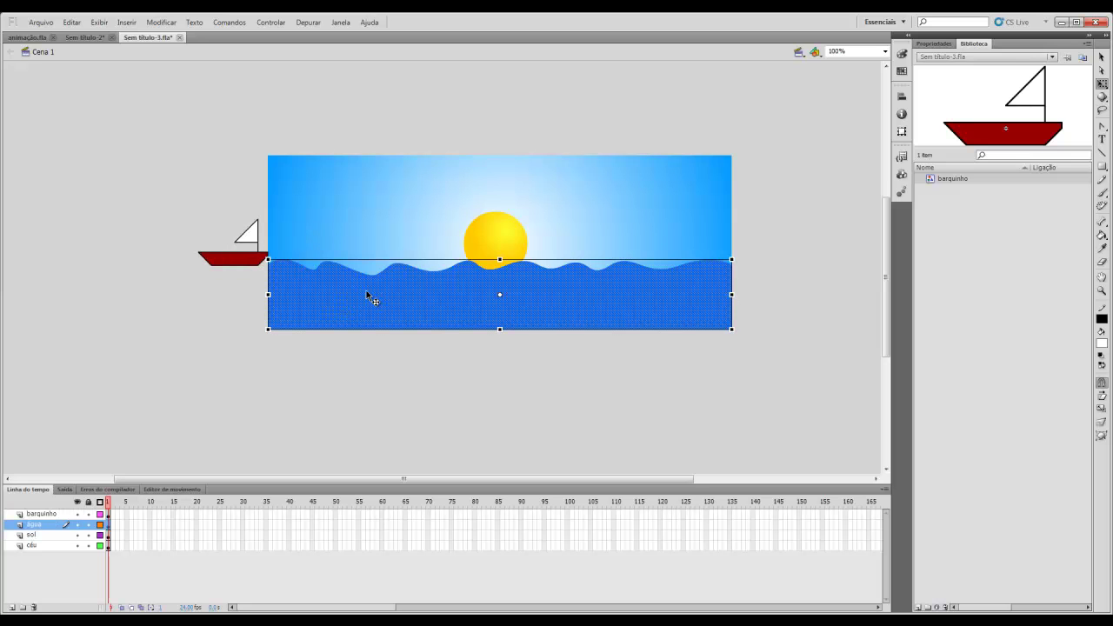
click(297, 218)
click(841, 261)
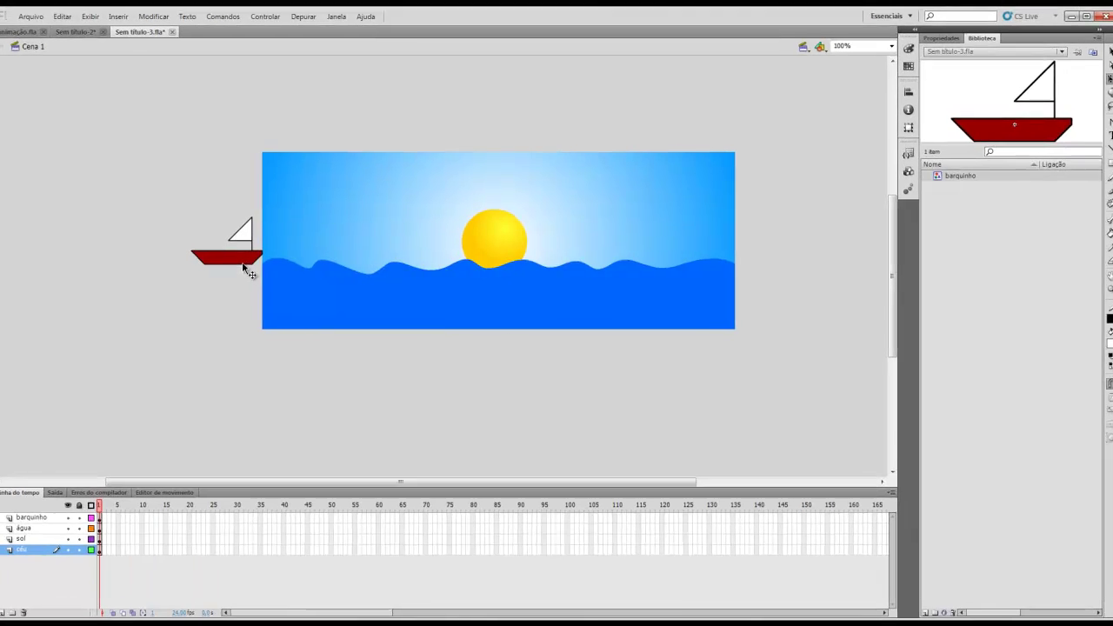
click(252, 262)
click(217, 191)
click(230, 257)
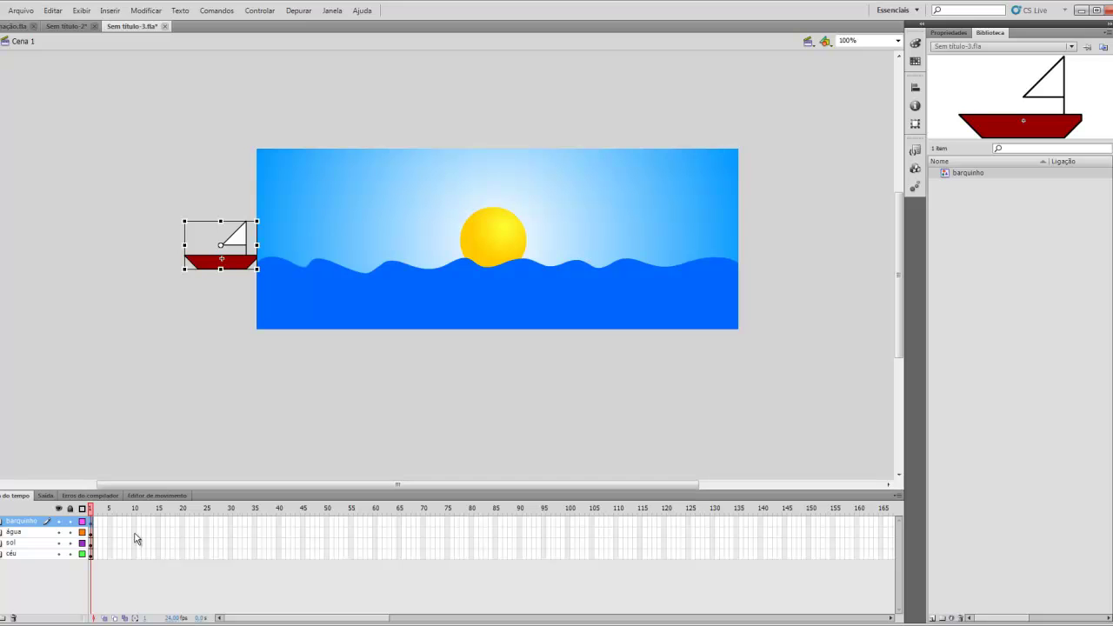
click(90, 531)
click(90, 542)
click(90, 553)
click(91, 543)
click(91, 531)
click(90, 521)
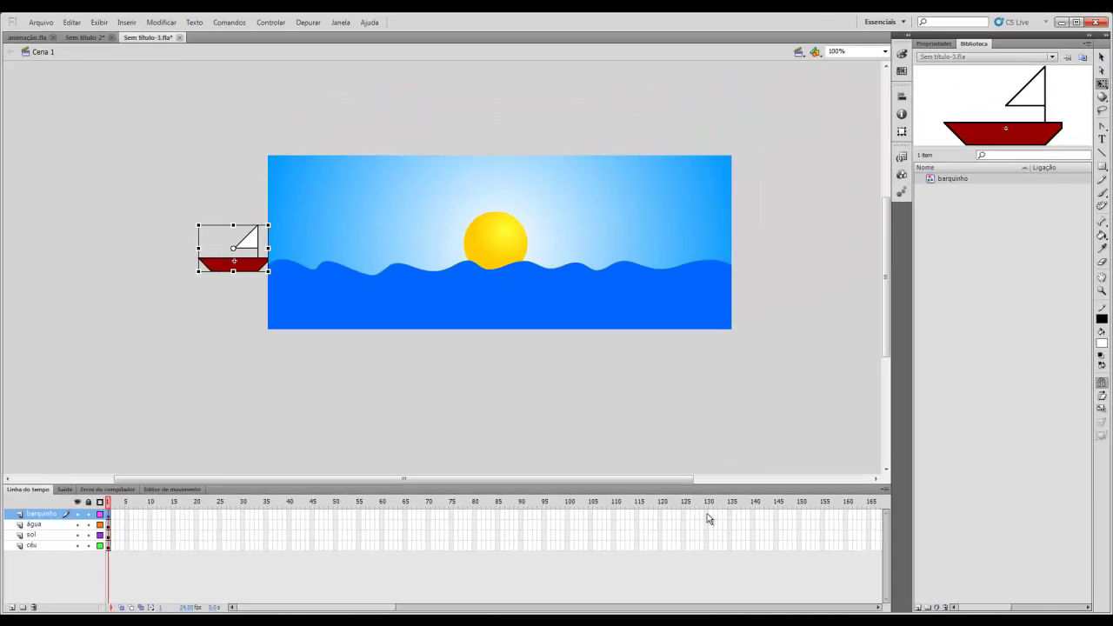
Step: Extend all four layers to frame 130 by inserting frames, and deselect the artwork
click(707, 514)
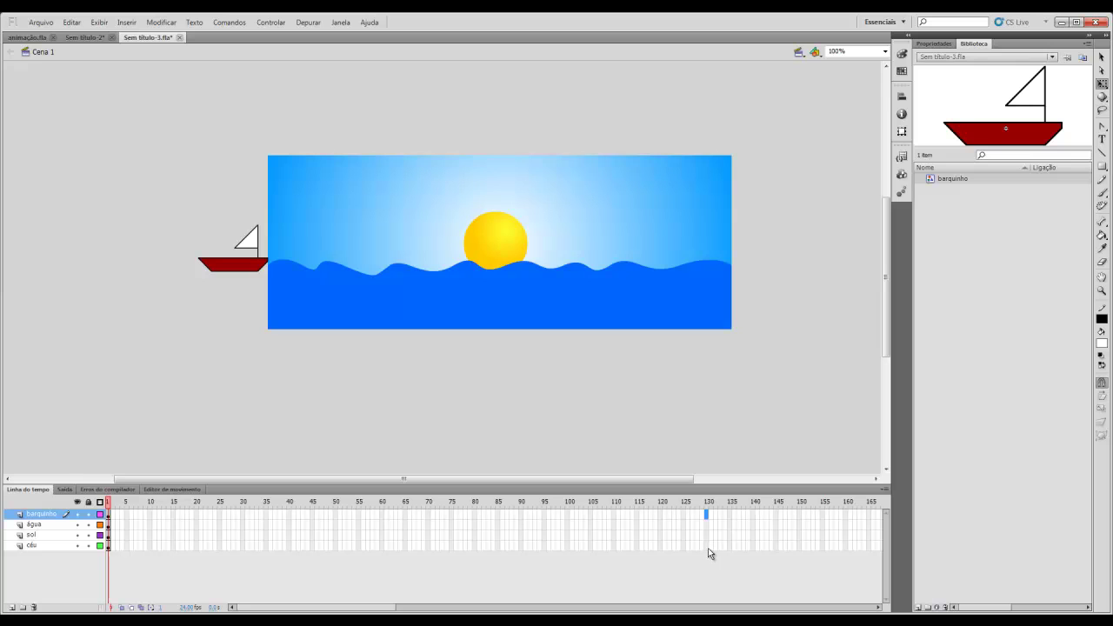
shift+click(708, 548)
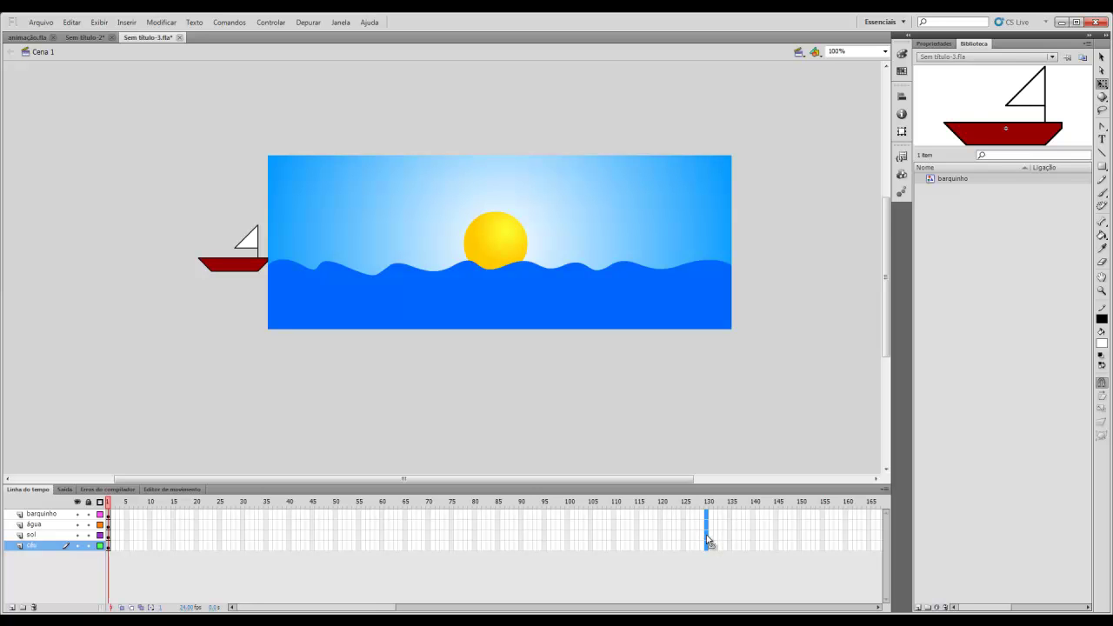
right_click(707, 540)
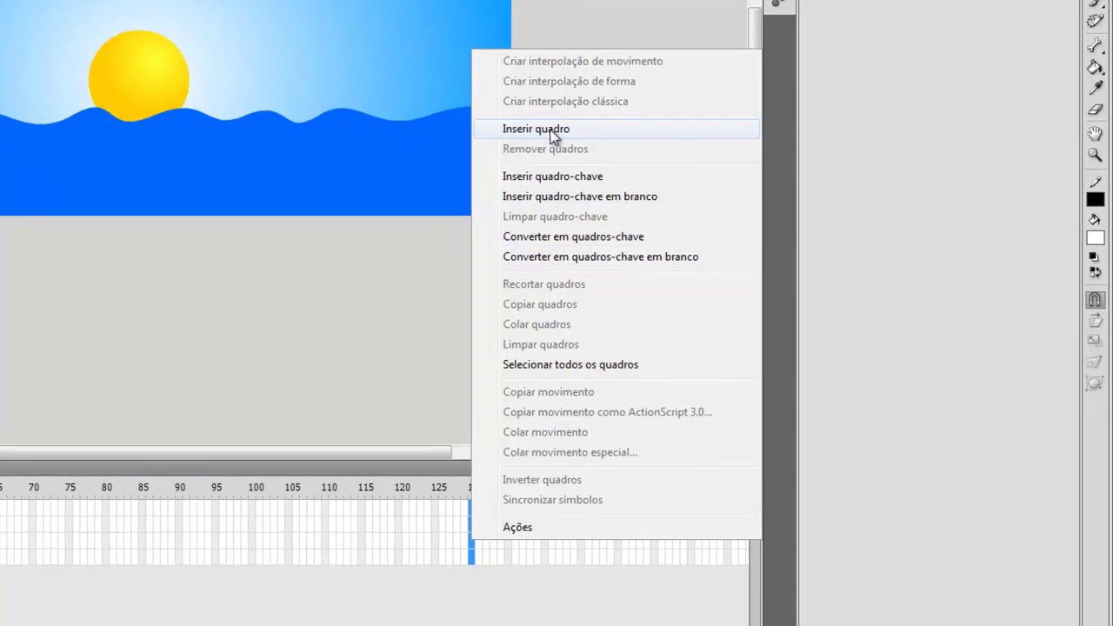
click(550, 130)
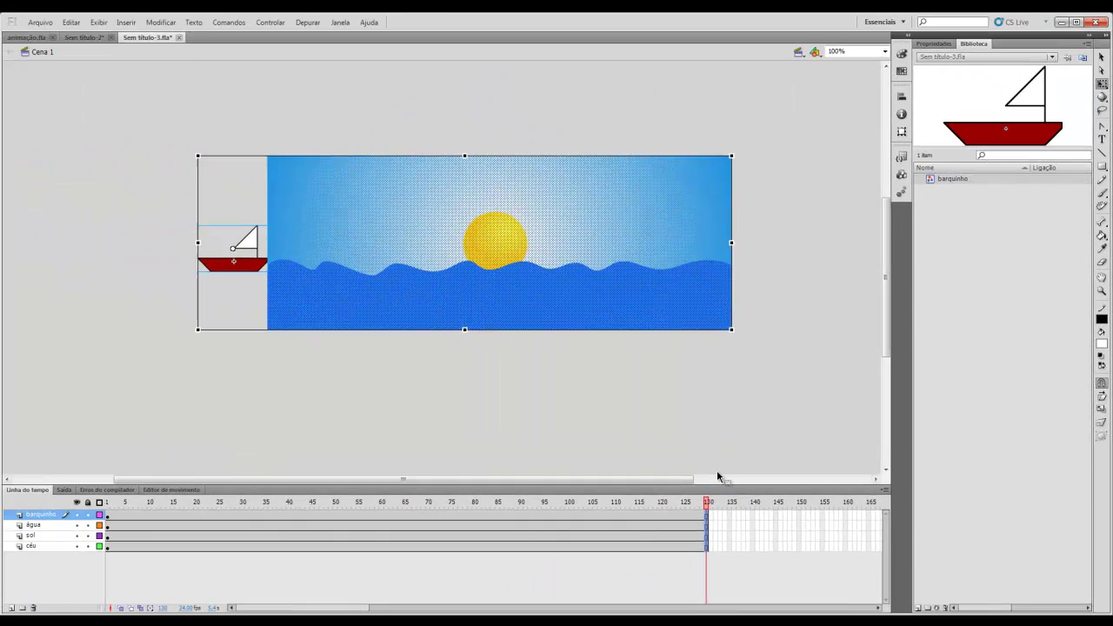
click(629, 460)
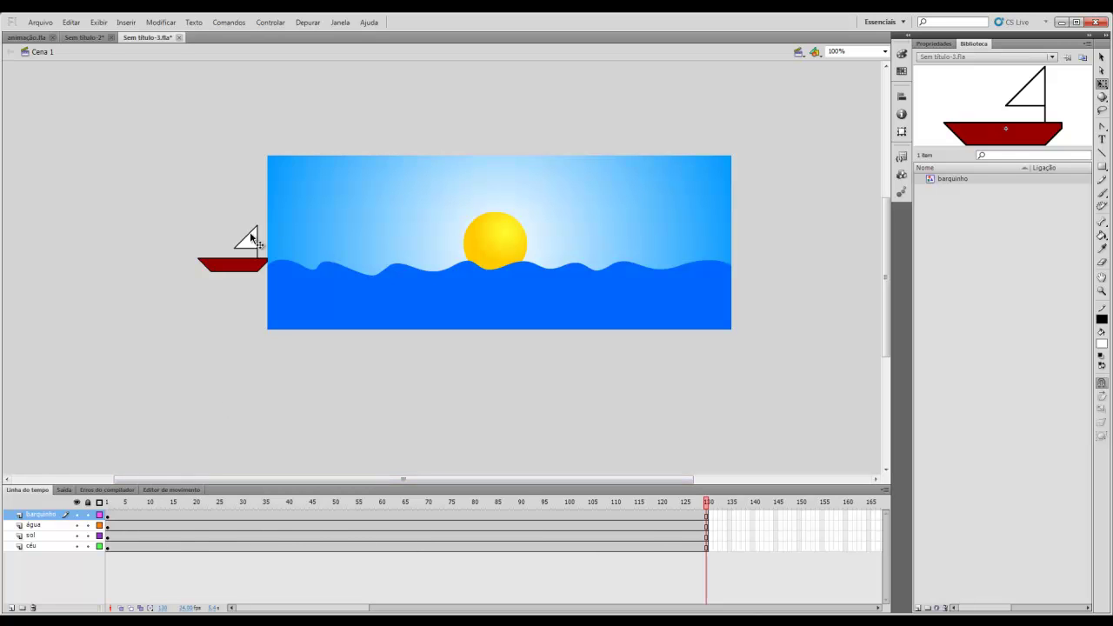
Step: Raise the boat slightly at its starting position, and add a barquinho keyframe at frame 10 with the boat advanced onto the first wave, bow tilted up
click(252, 266)
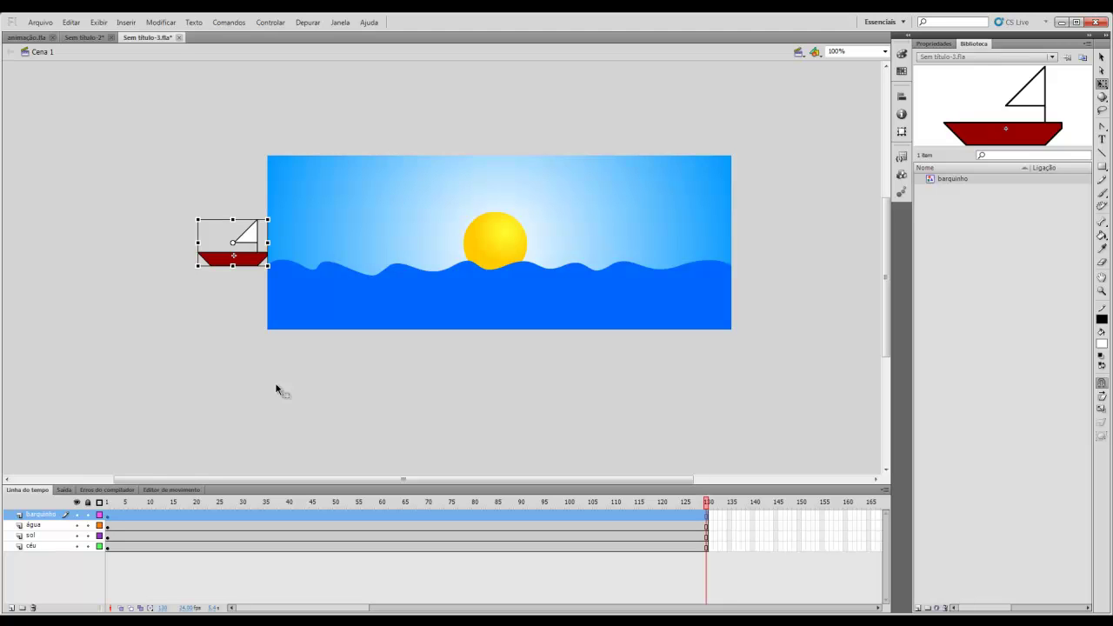
click(110, 522)
click(150, 517)
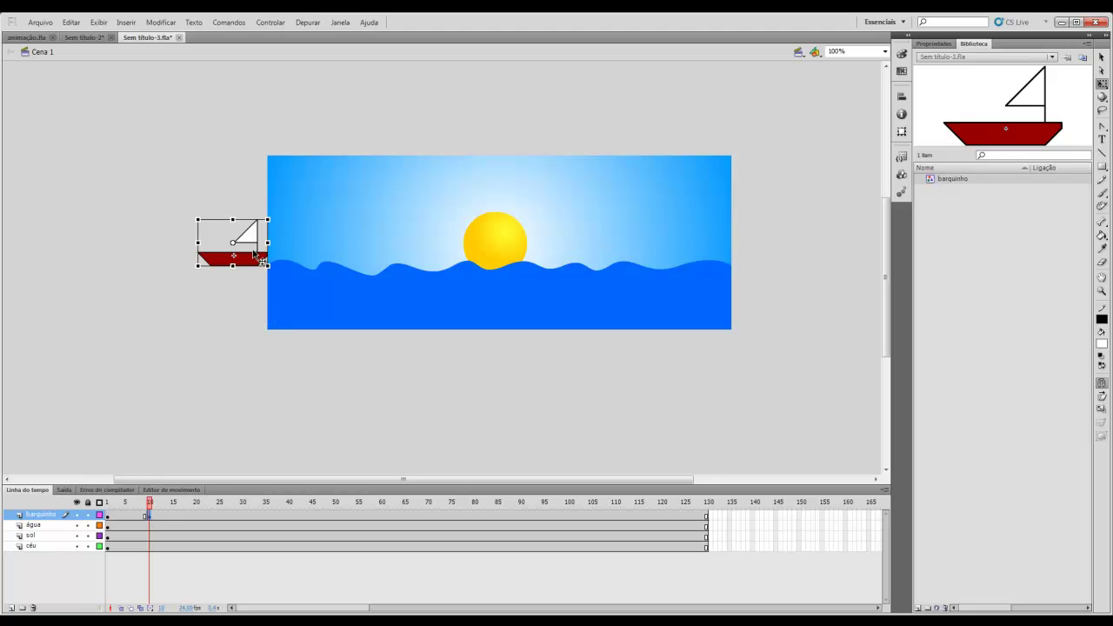
drag(258, 258, 298, 252)
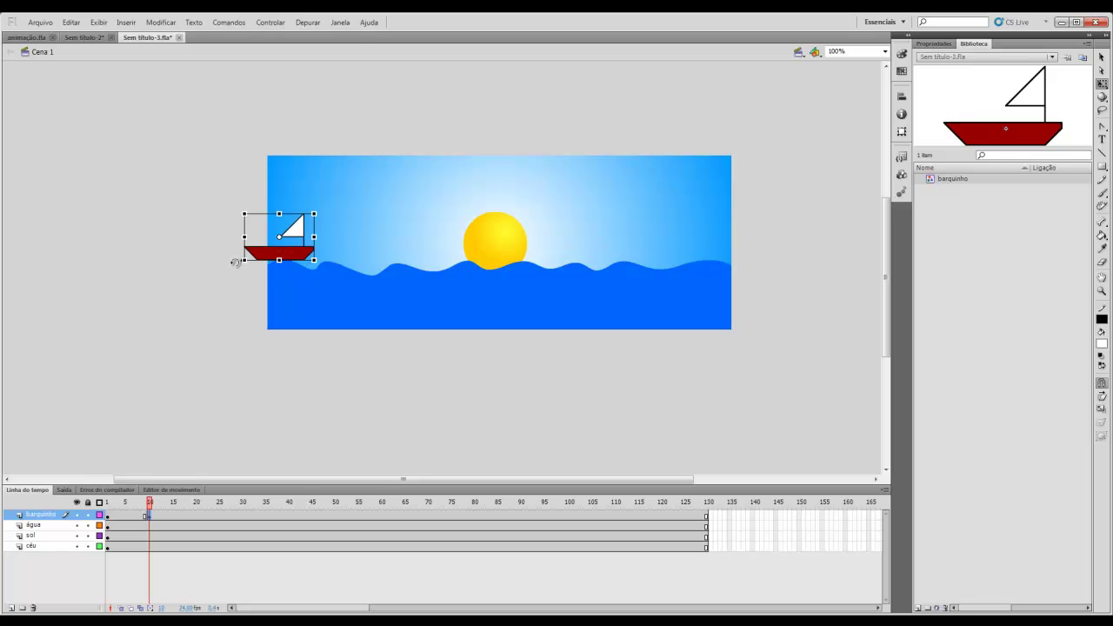
drag(235, 266, 238, 284)
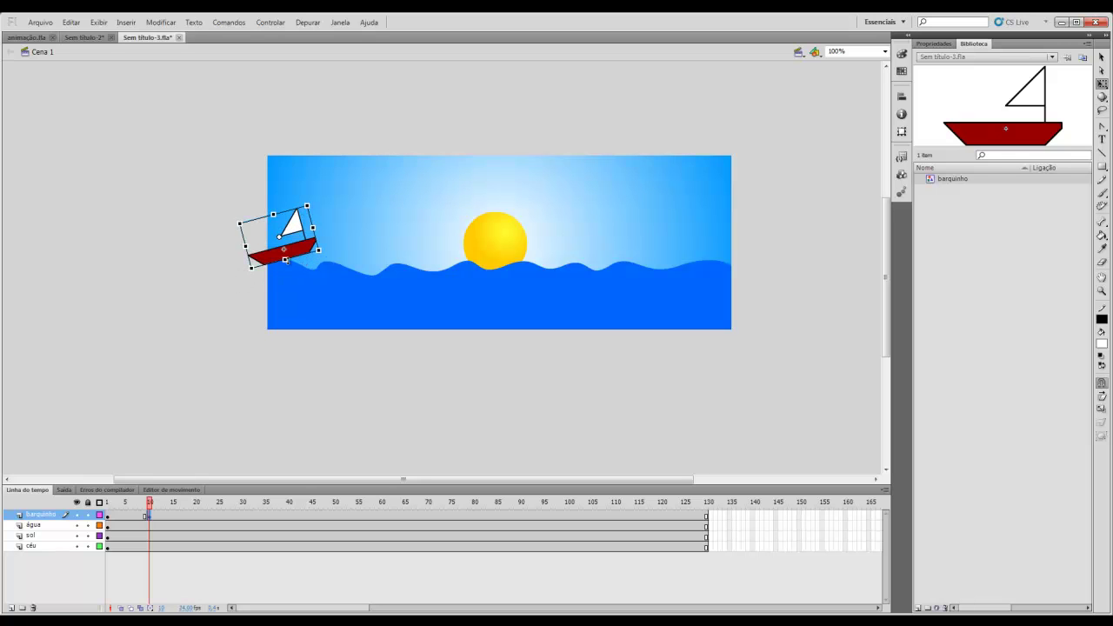
Step: Add barquinho keyframes at frames 20 and 30, advancing the boat along the waves: level at frame 20, bow tilted down at frame 30
click(197, 515)
drag(300, 251, 355, 273)
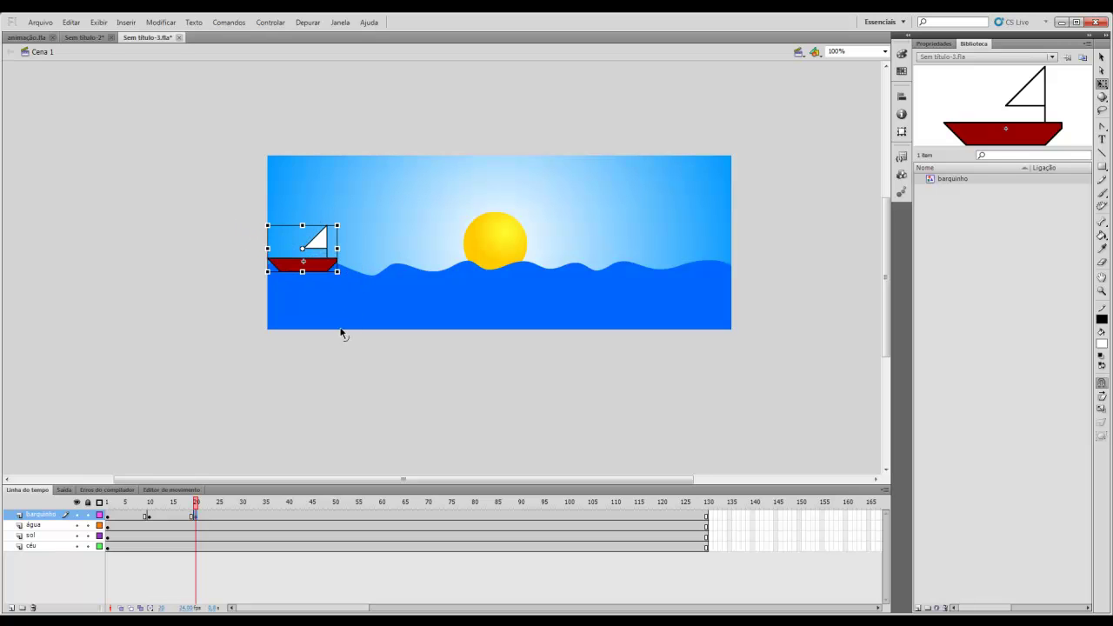
click(242, 516)
key(F6)
drag(324, 264, 392, 283)
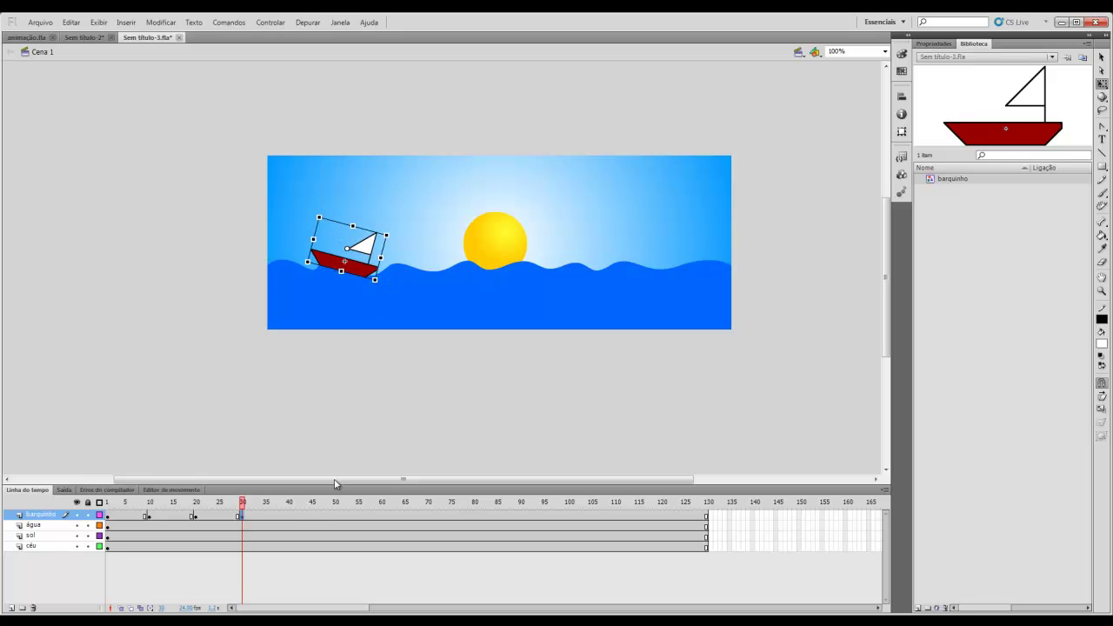
Step: Add barquinho keyframes at frames 40 and 50, advancing the boat along the waves: bow tilted up at frame 40, level at frame 50
click(288, 519)
key(F6)
mouse_move(362, 275)
mouse_down()
mouse_move(418, 274)
mouse_move(360, 283)
mouse_move(367, 295)
mouse_up()
click(335, 516)
key(F6)
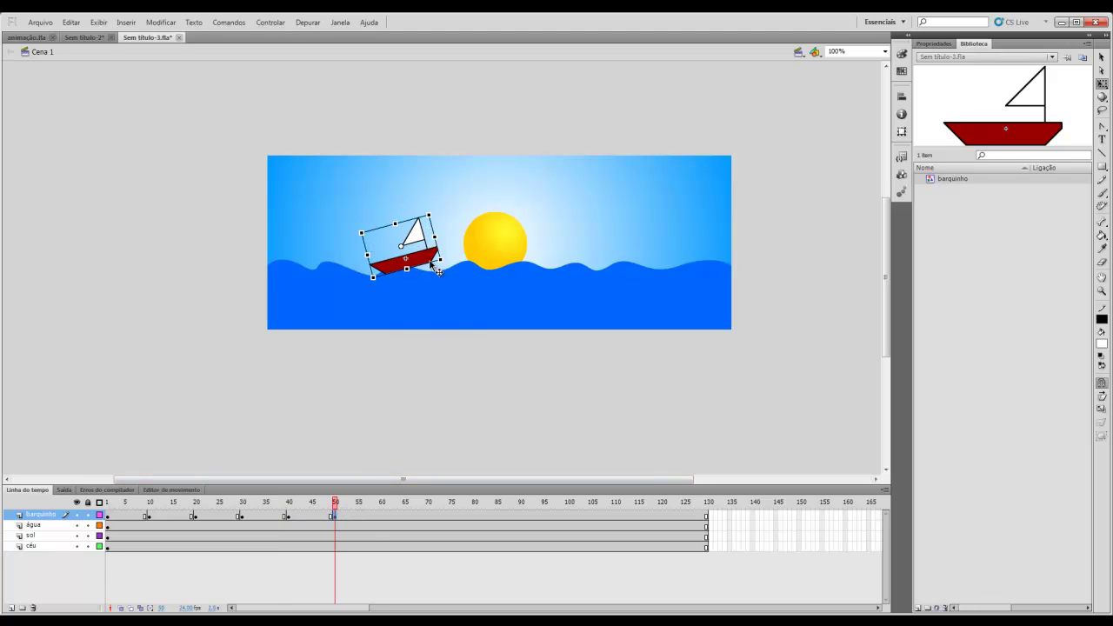
drag(438, 272, 488, 276)
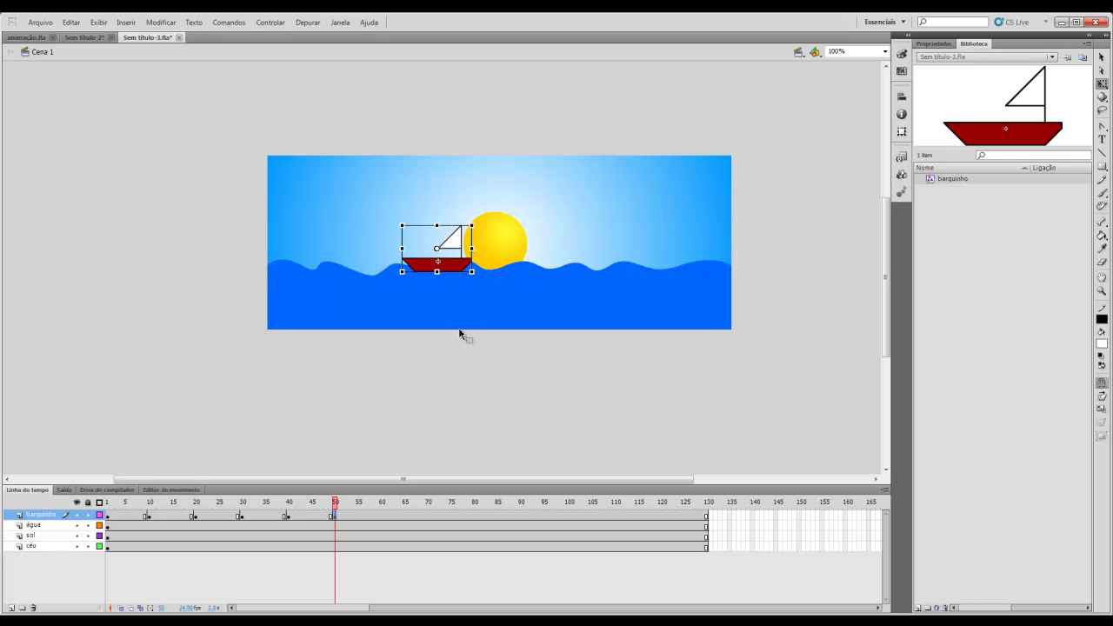
Step: Add barquinho keyframes at frames 60 and 70, moving the boat in front of the sun: bow down at frame 60, bow up at frame 70
click(382, 516)
key(F6)
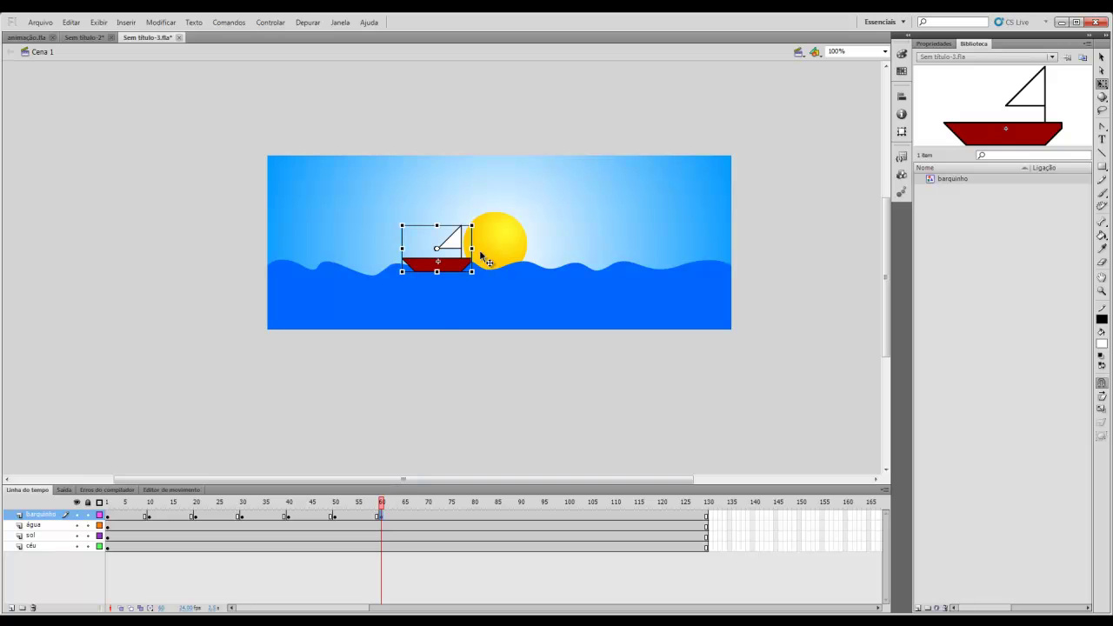
drag(462, 265, 493, 271)
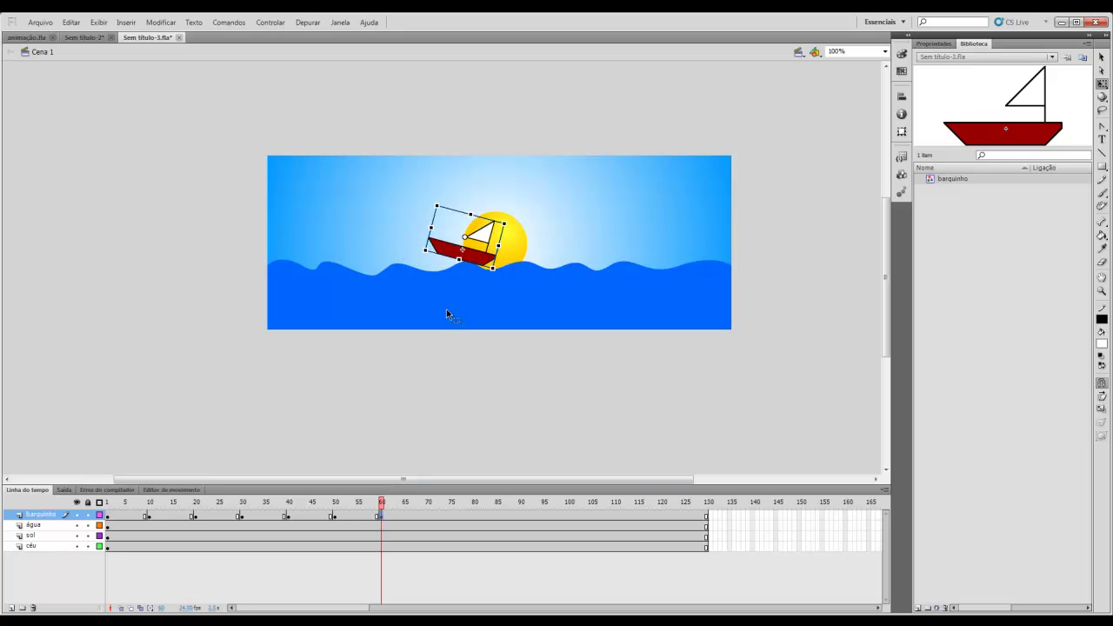
click(427, 516)
key(F6)
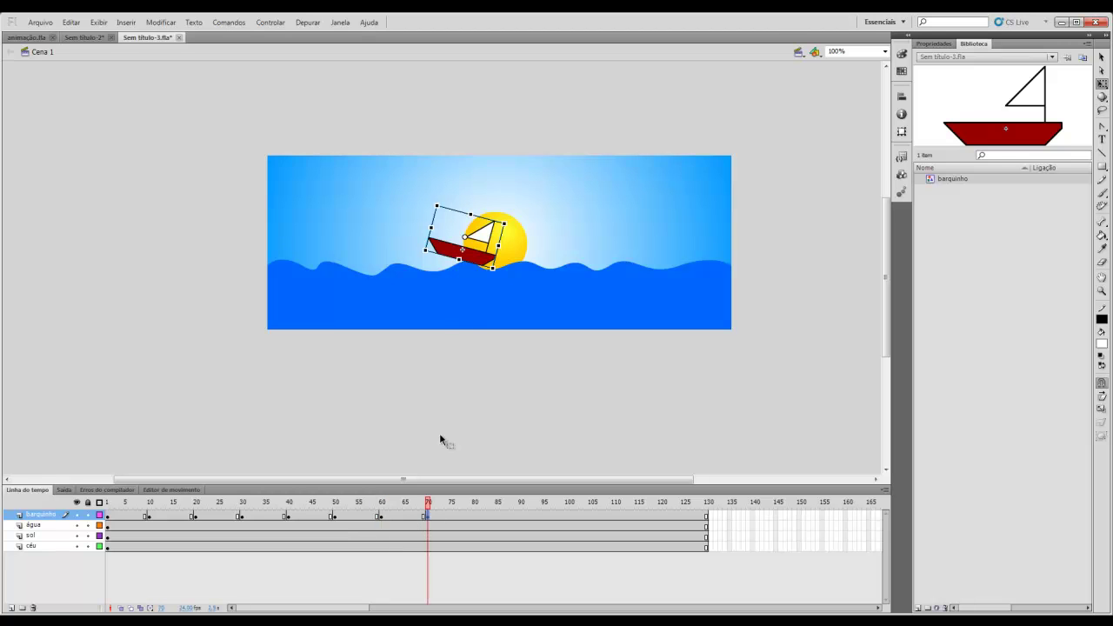
double_click(478, 261)
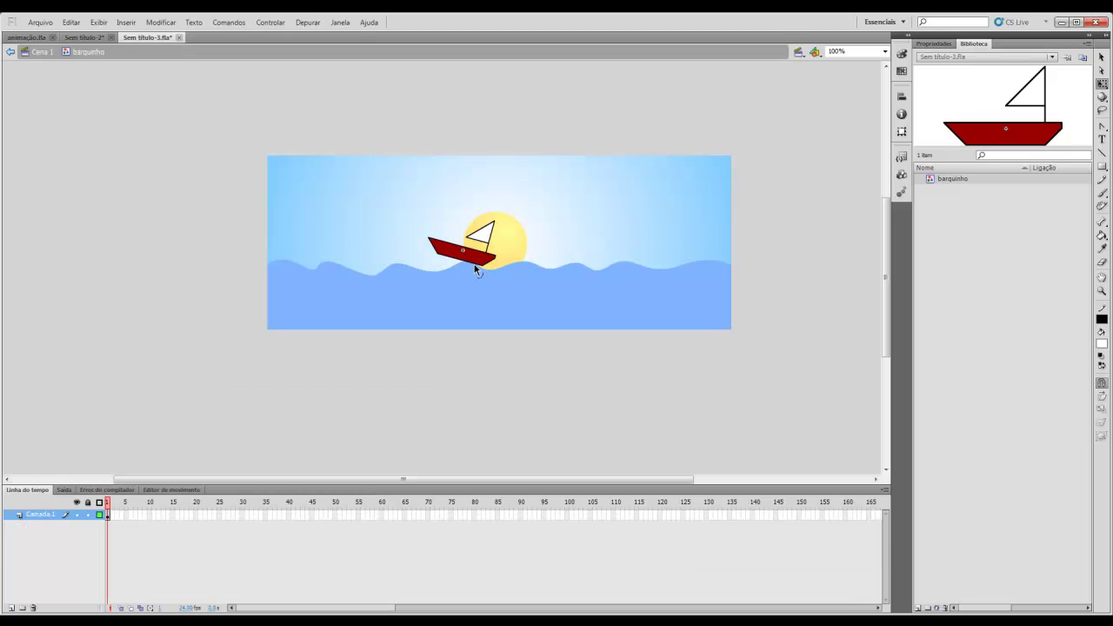
double_click(385, 313)
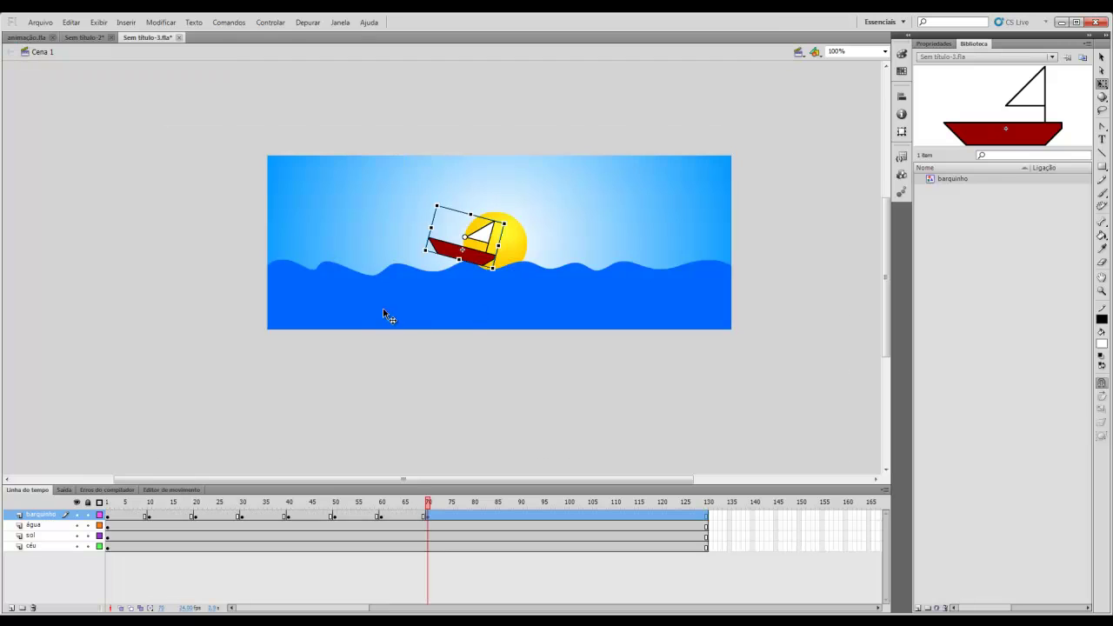
drag(478, 263, 504, 278)
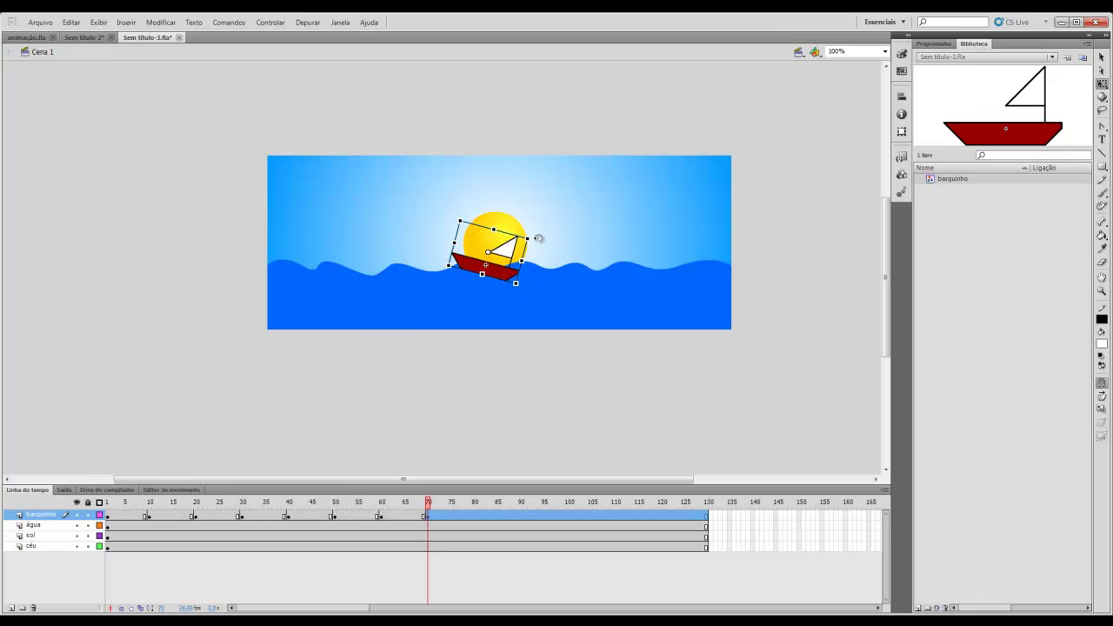
mouse_move(537, 233)
mouse_down()
mouse_move(523, 223)
mouse_move(532, 241)
mouse_up()
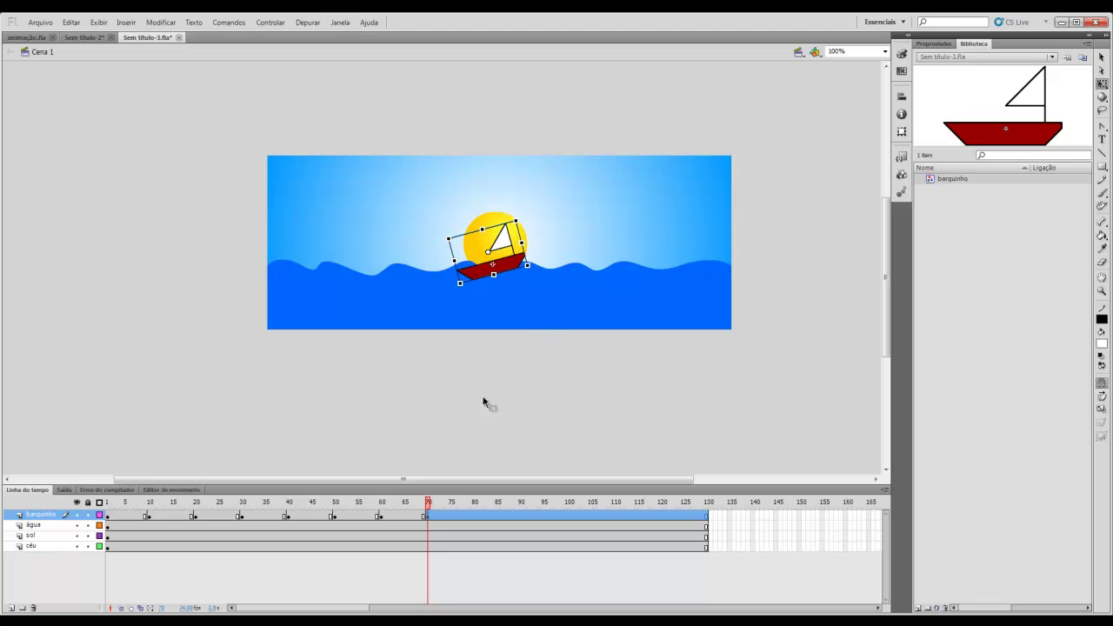
Step: Add barquinho keyframes at frames 80 and 90, moving the boat past the sun with its bow tilted up at frame 90
click(474, 514)
key(F6)
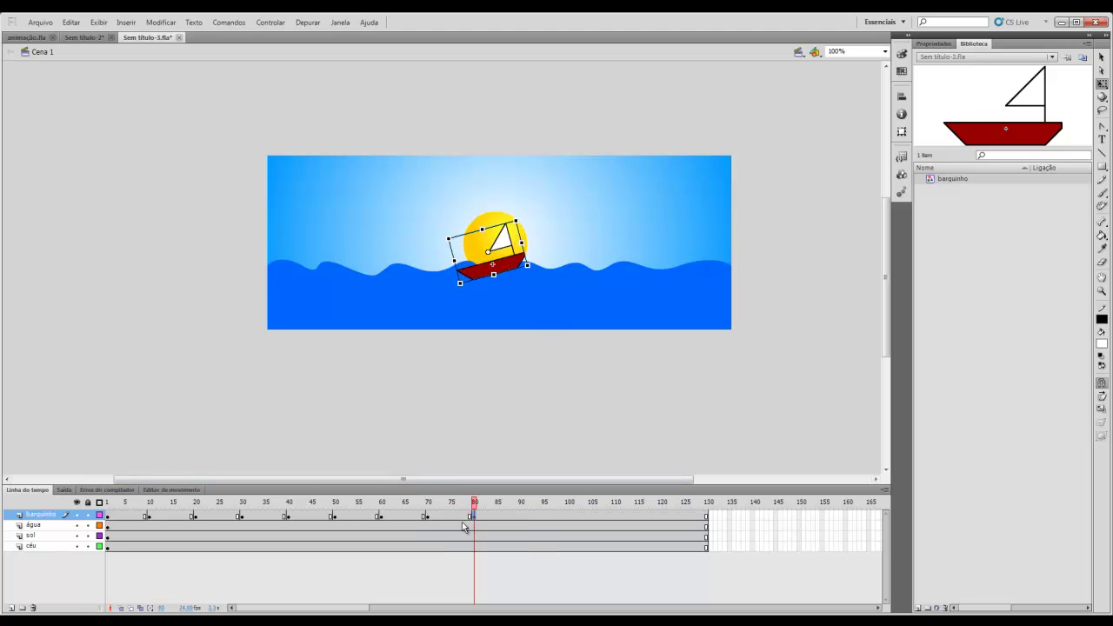
drag(538, 258, 571, 275)
click(519, 516)
key(F6)
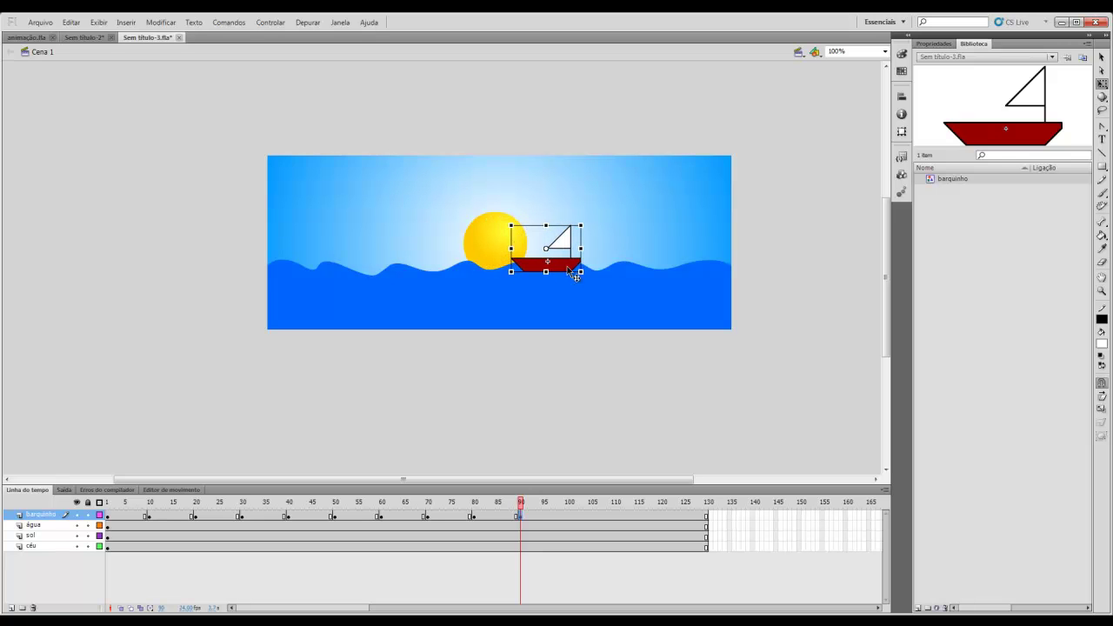
drag(592, 218, 583, 213)
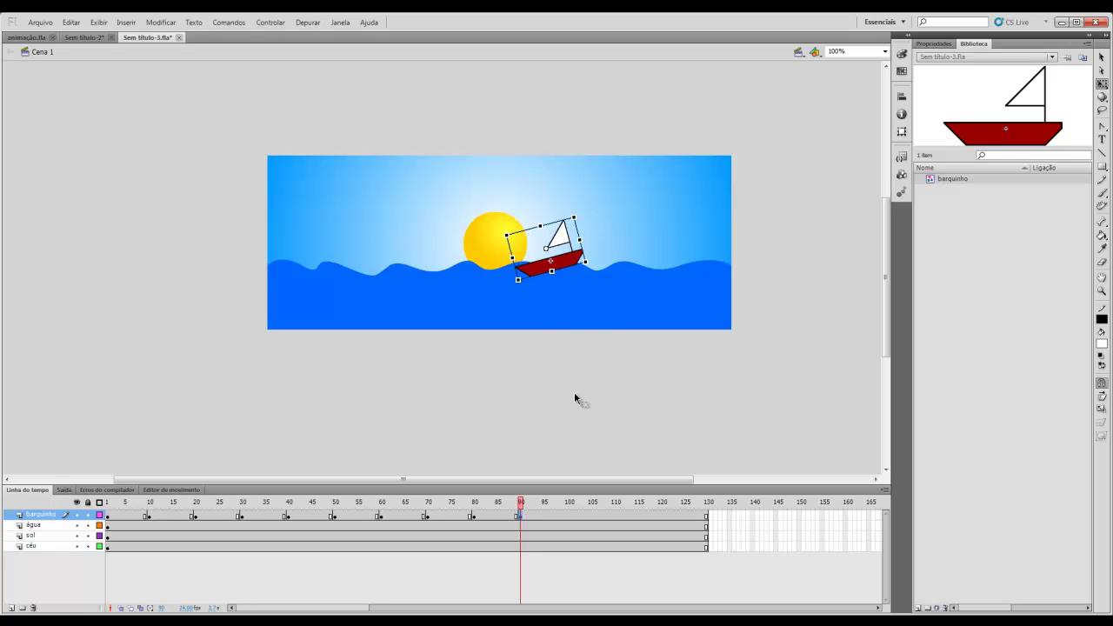
Step: Add barquinho keyframes at frames 101 and 111, advancing the boat: bow tilted down at frame 101, bow tilted up at frame 111
click(569, 516)
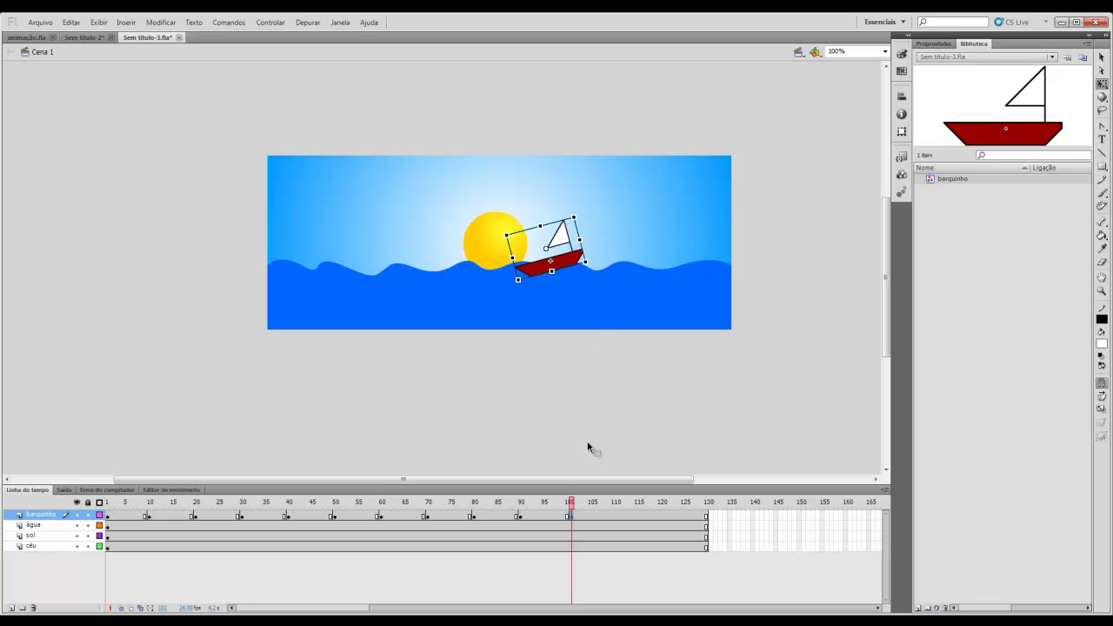
drag(578, 269, 632, 289)
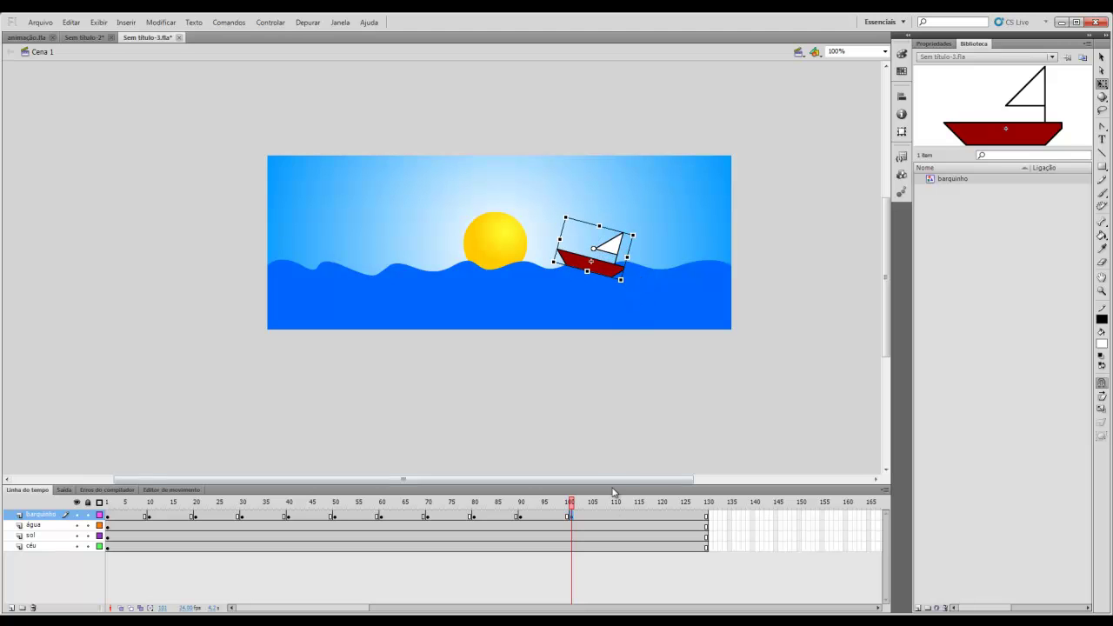
click(614, 518)
drag(617, 277, 650, 268)
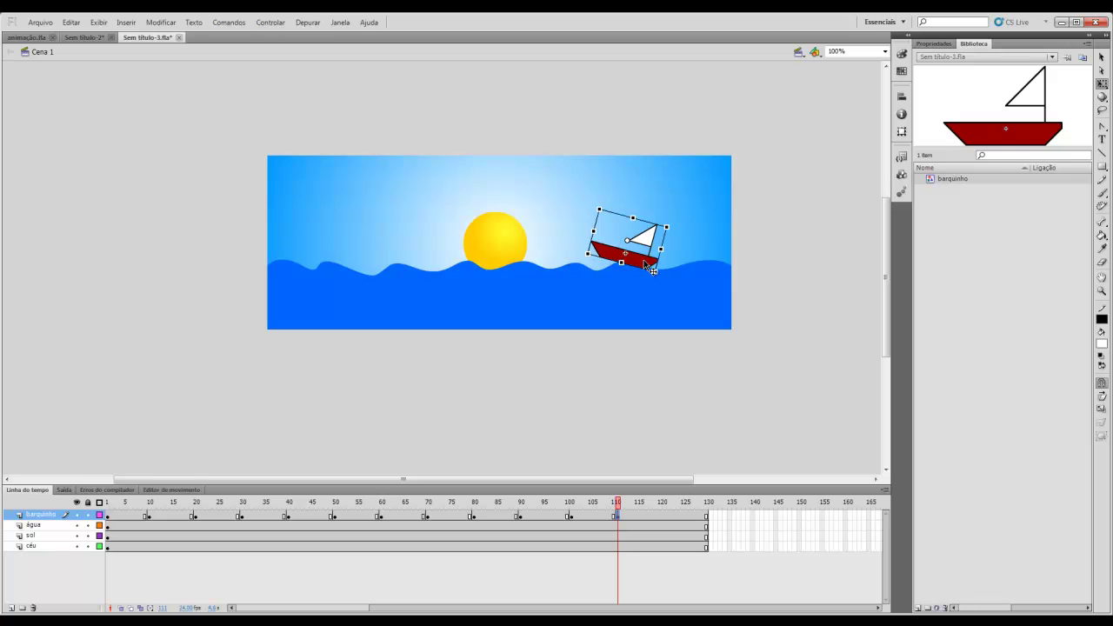
drag(677, 222, 653, 200)
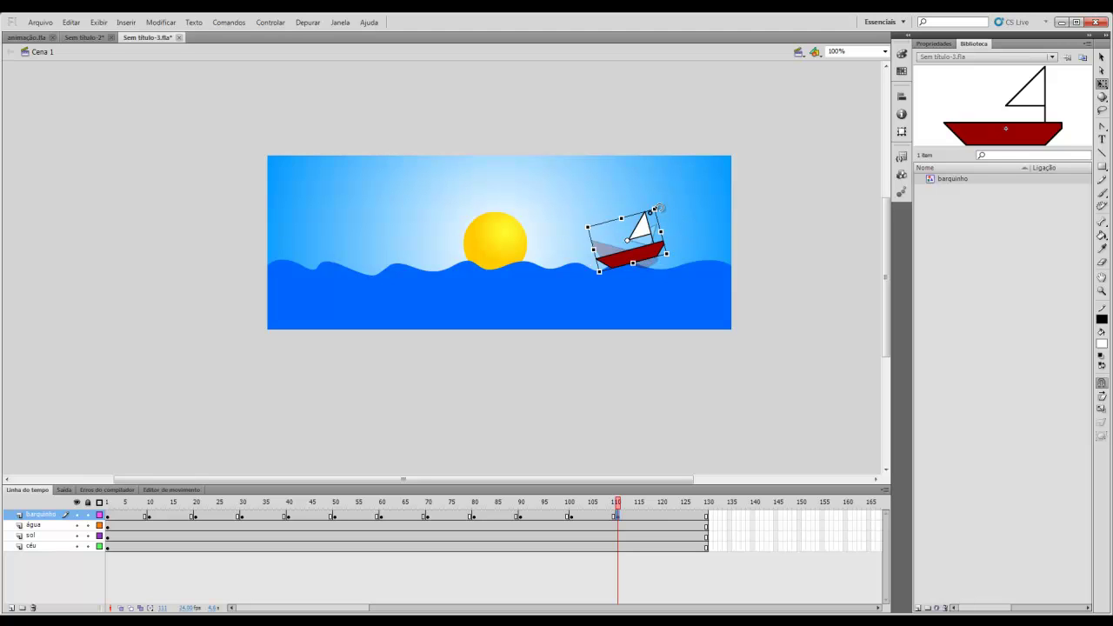
Step: Add barquinho keyframes at frames 121 and 130, advancing the level boat until its bow crosses the stage's right edge at frame 130
click(663, 516)
key(F6)
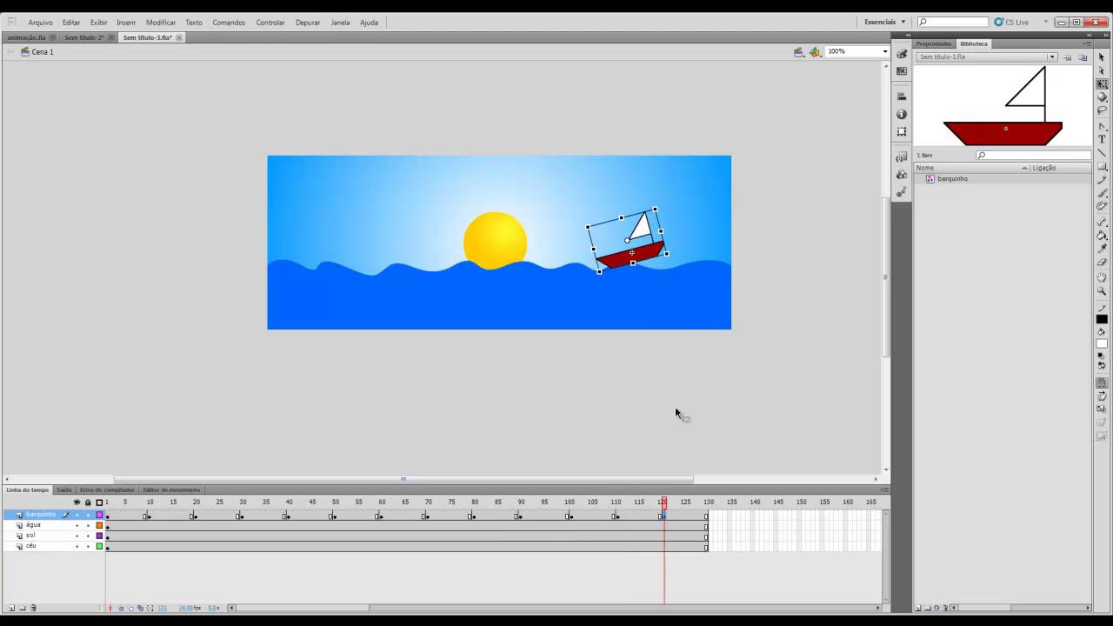
drag(650, 259, 698, 275)
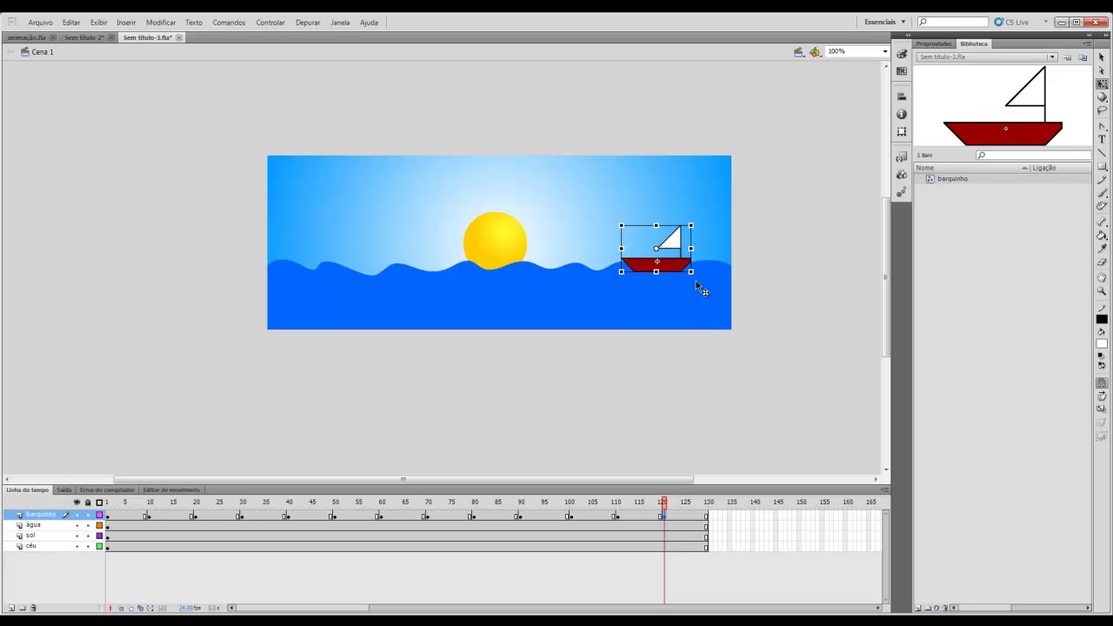
click(707, 518)
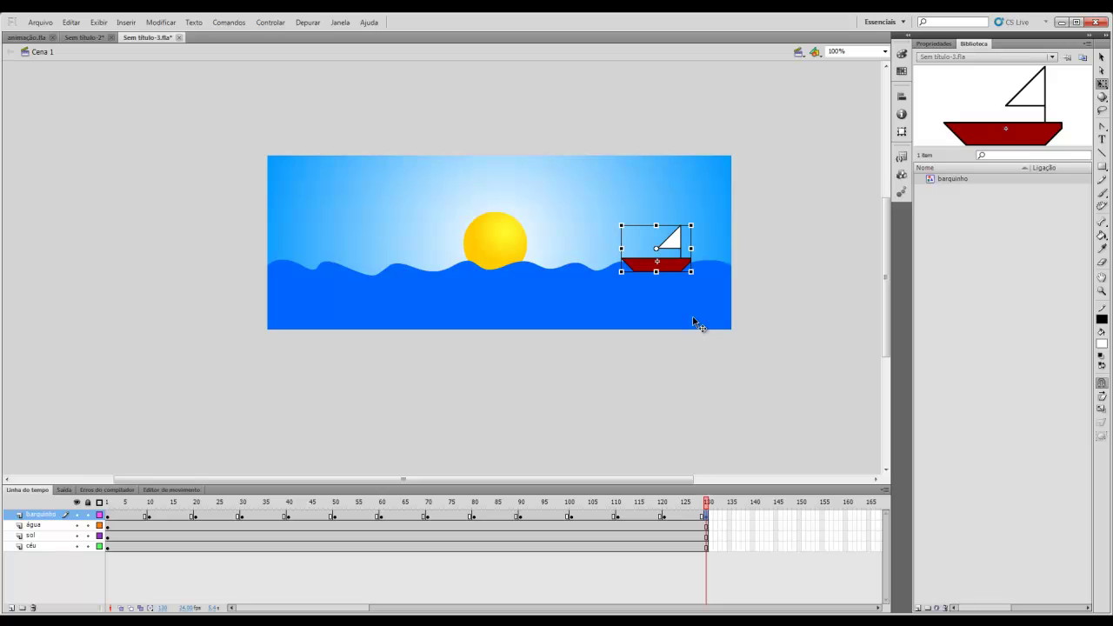
drag(680, 271, 728, 265)
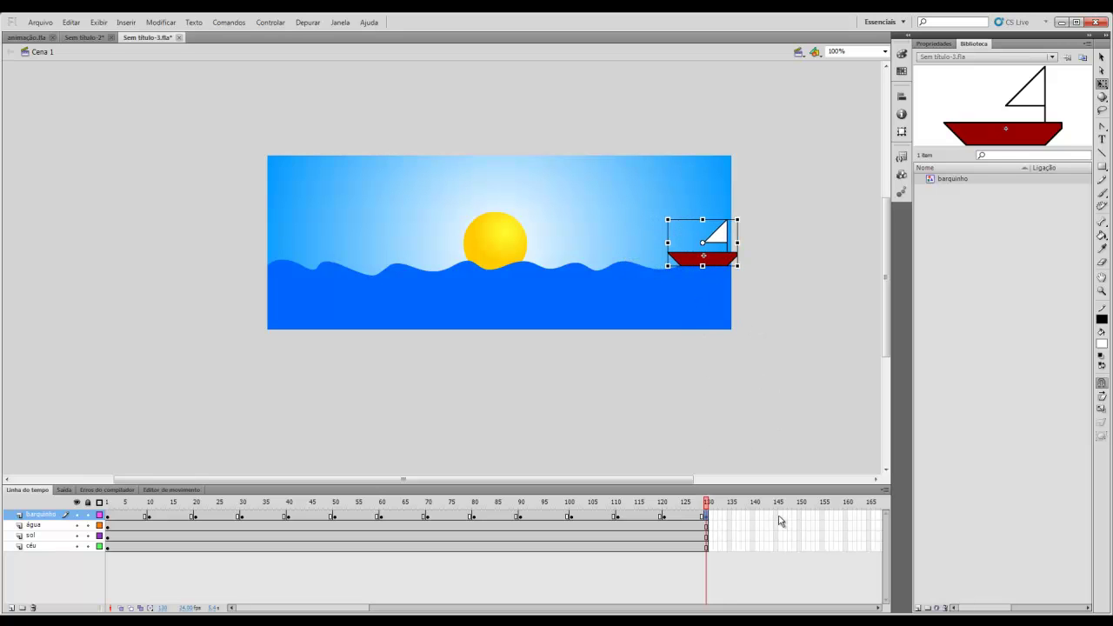
Step: Extend all four layers to frame 160 by inserting frames, and deselect the artwork
click(845, 517)
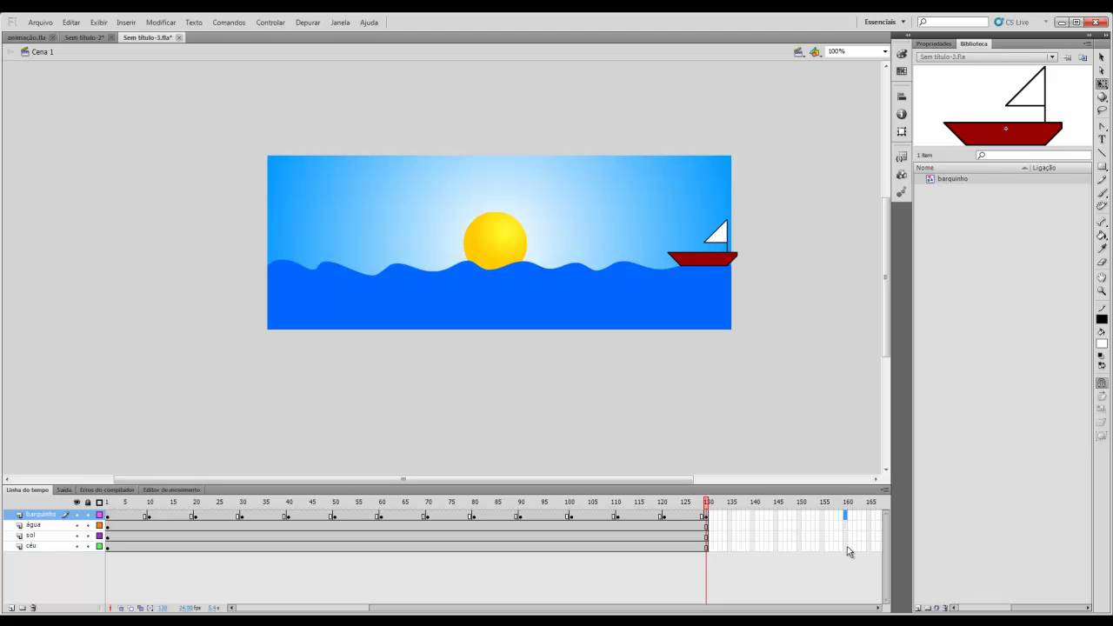
click(845, 546)
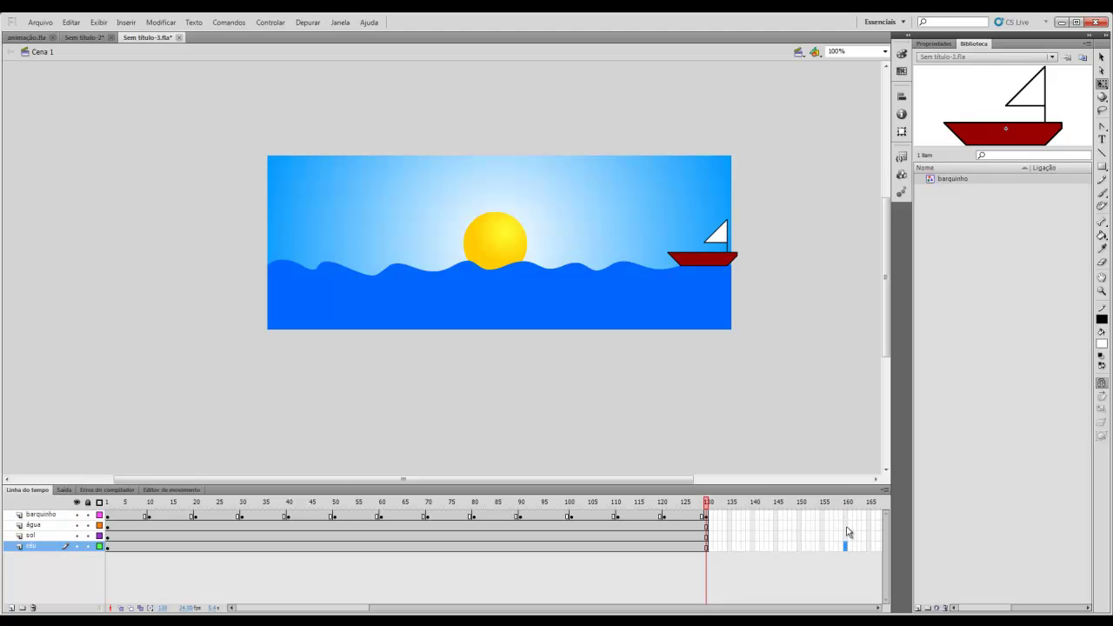
click(845, 514)
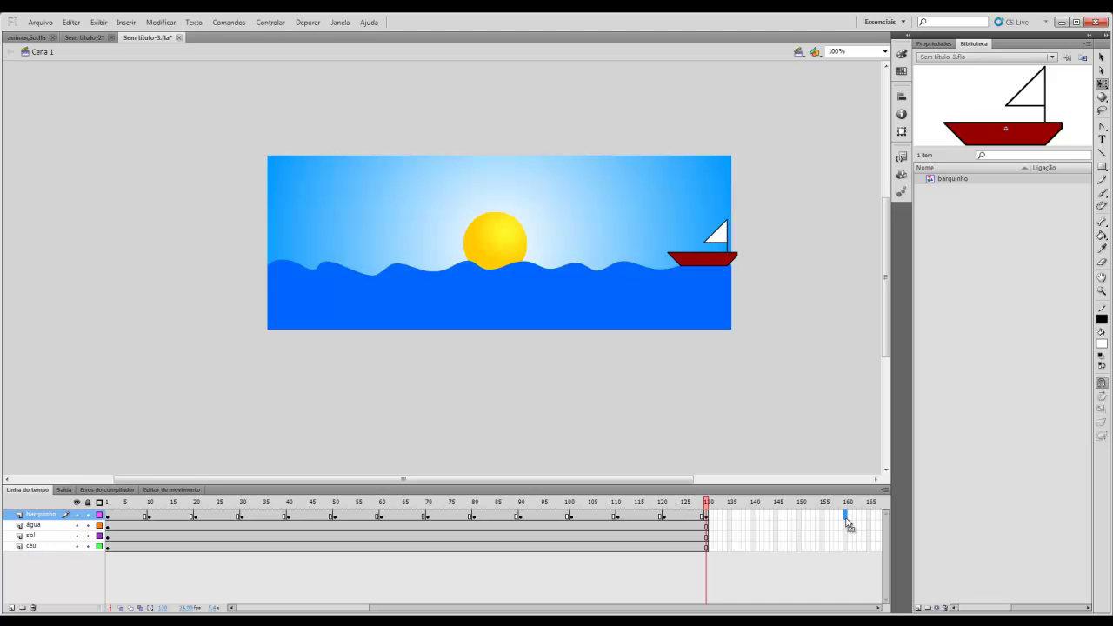
shift+click(845, 547)
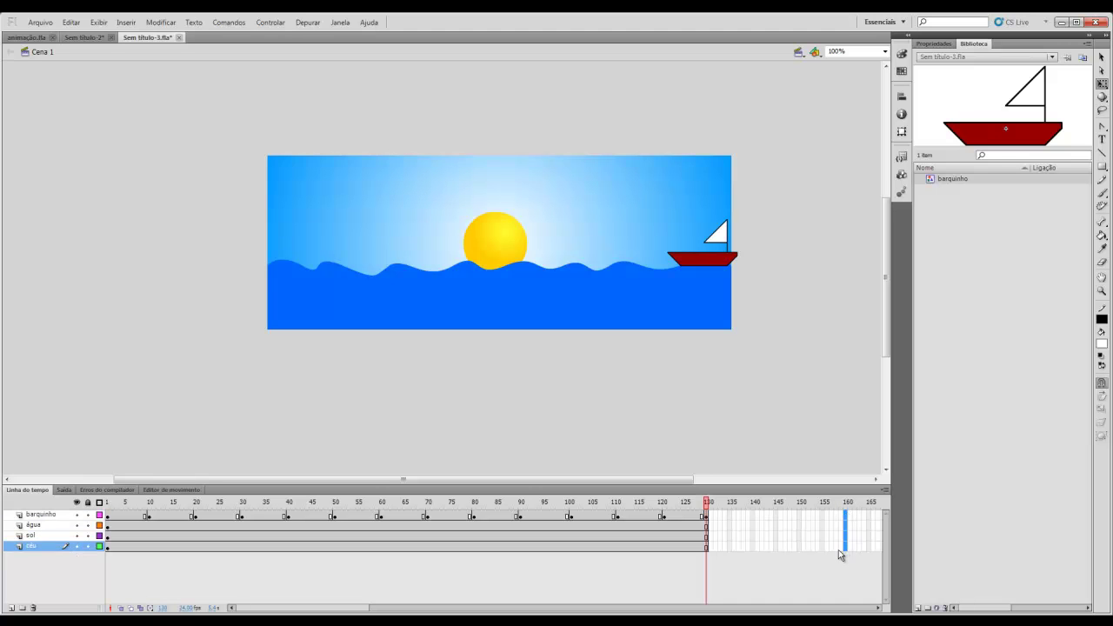
key(F5)
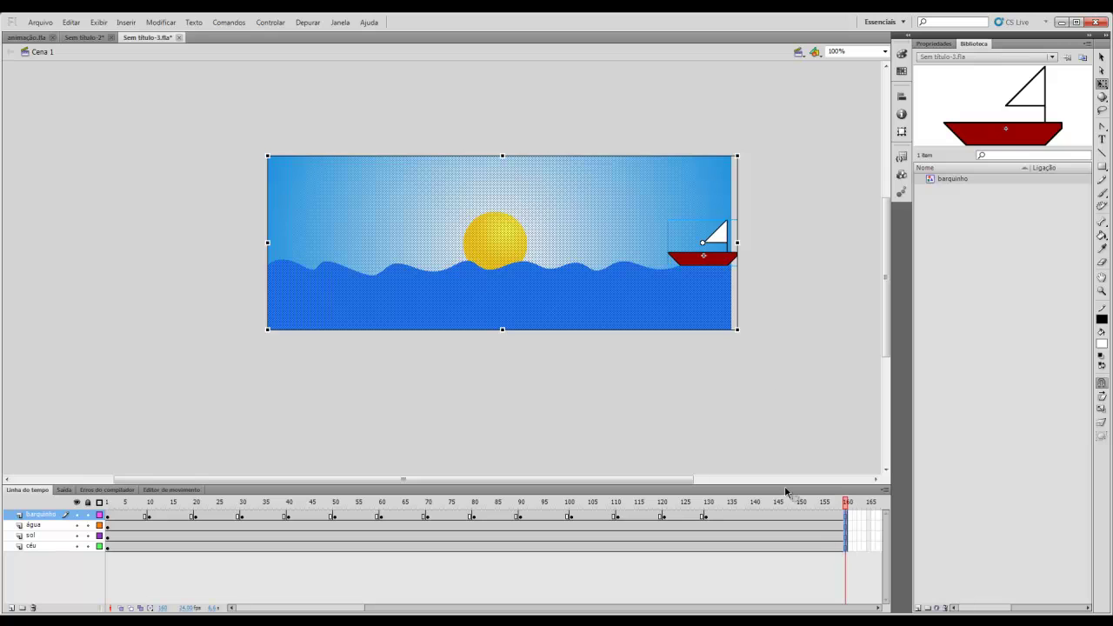
click(765, 317)
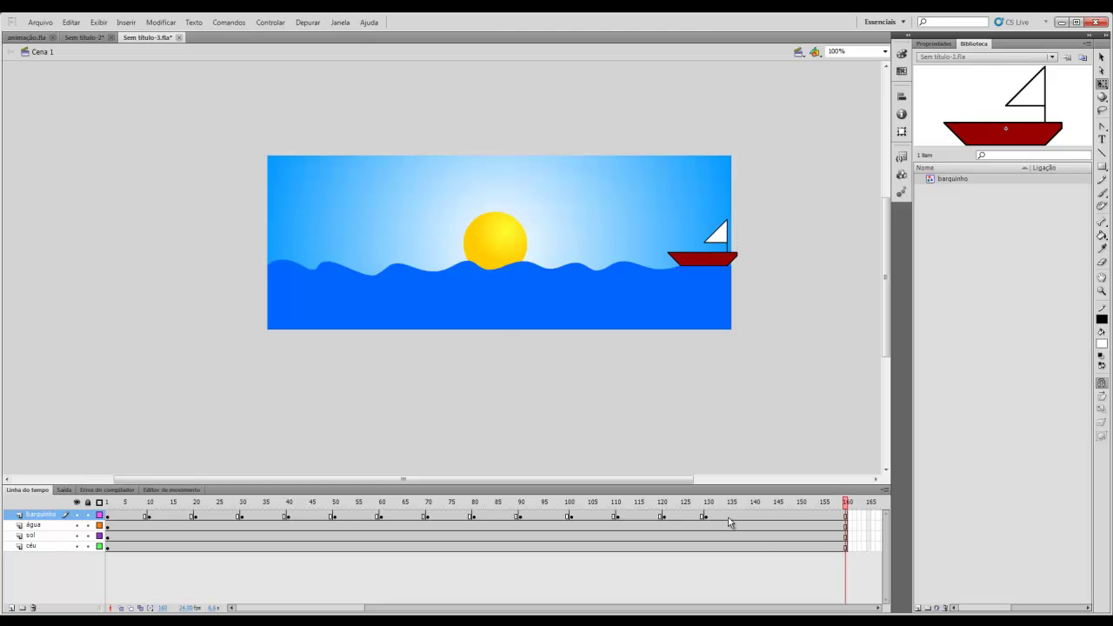
Step: Add a barquinho keyframe at frame 141 with the boat moved just off the stage's right edge, bow tilted down
click(754, 517)
click(756, 517)
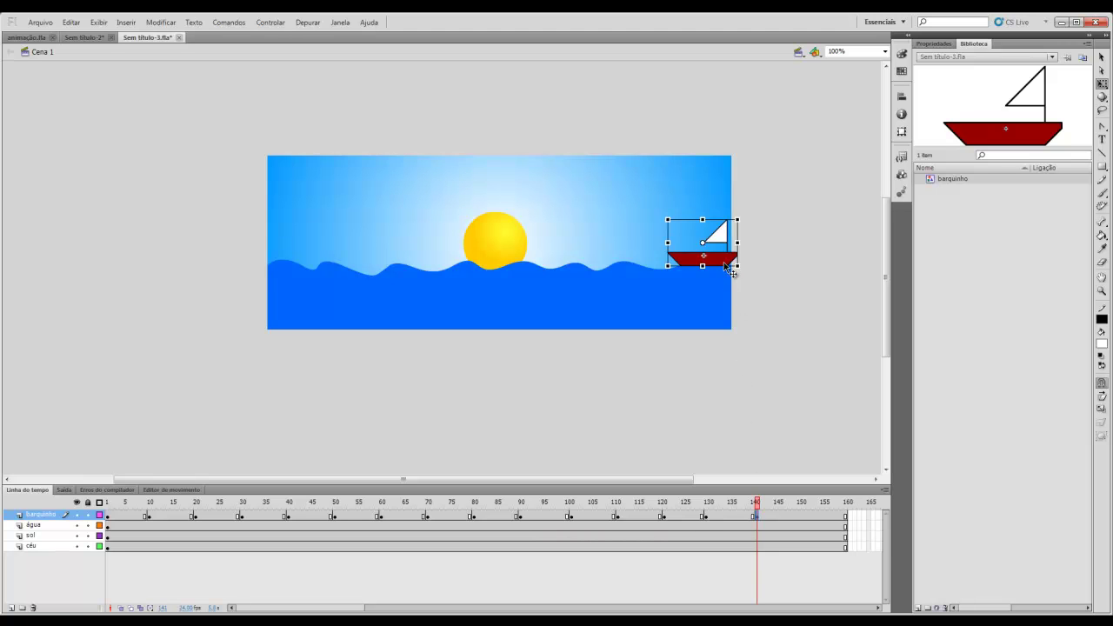
drag(725, 266, 808, 284)
key(Right)
key(Right)
key(Right)
key(Right)
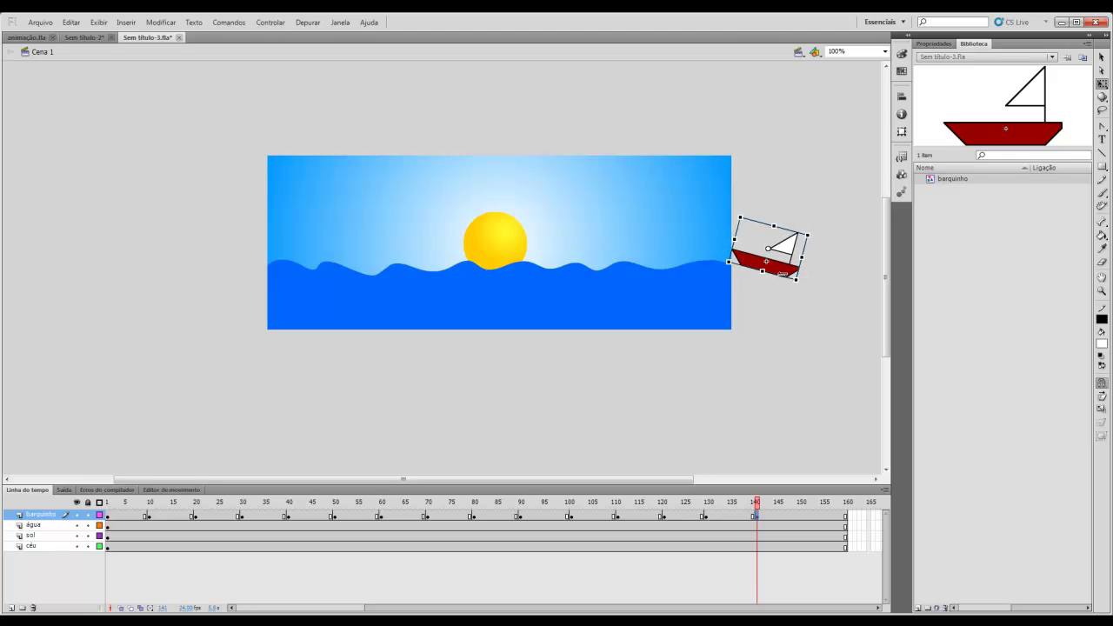
Step: Return to the start of the barquinho layer, test the movie to watch the boat's motion, and close the preview
click(112, 517)
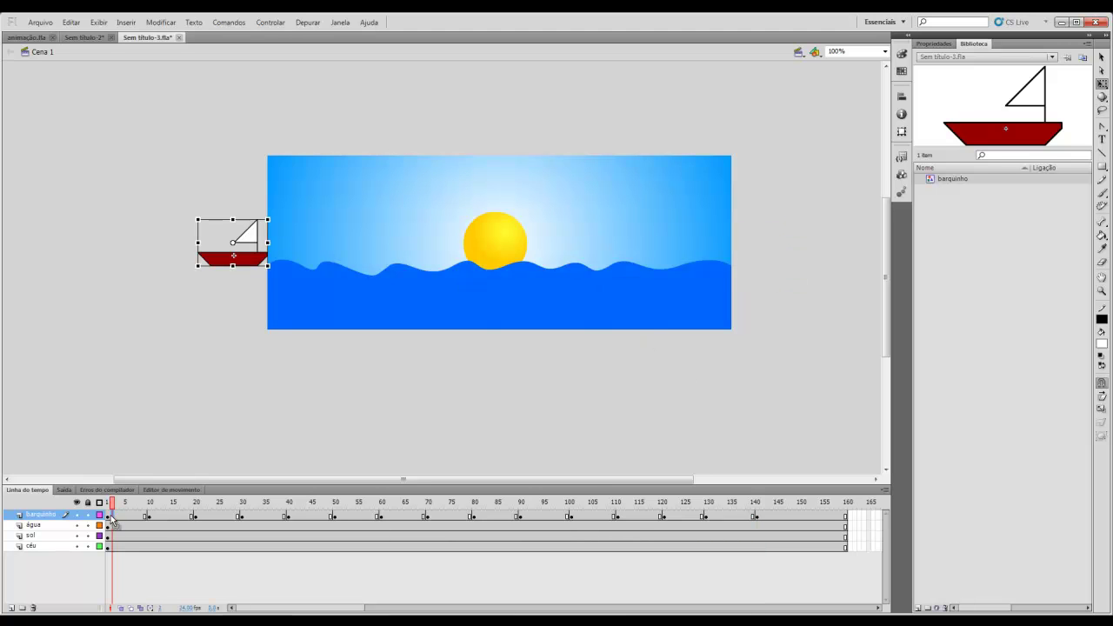
key(ctrl+Return)
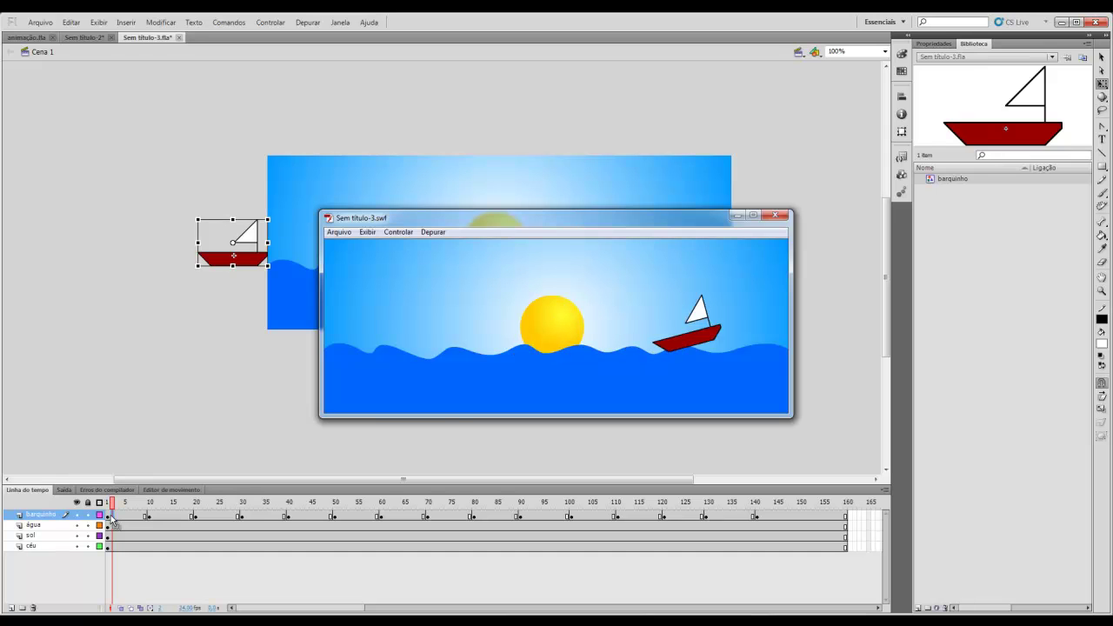
click(777, 216)
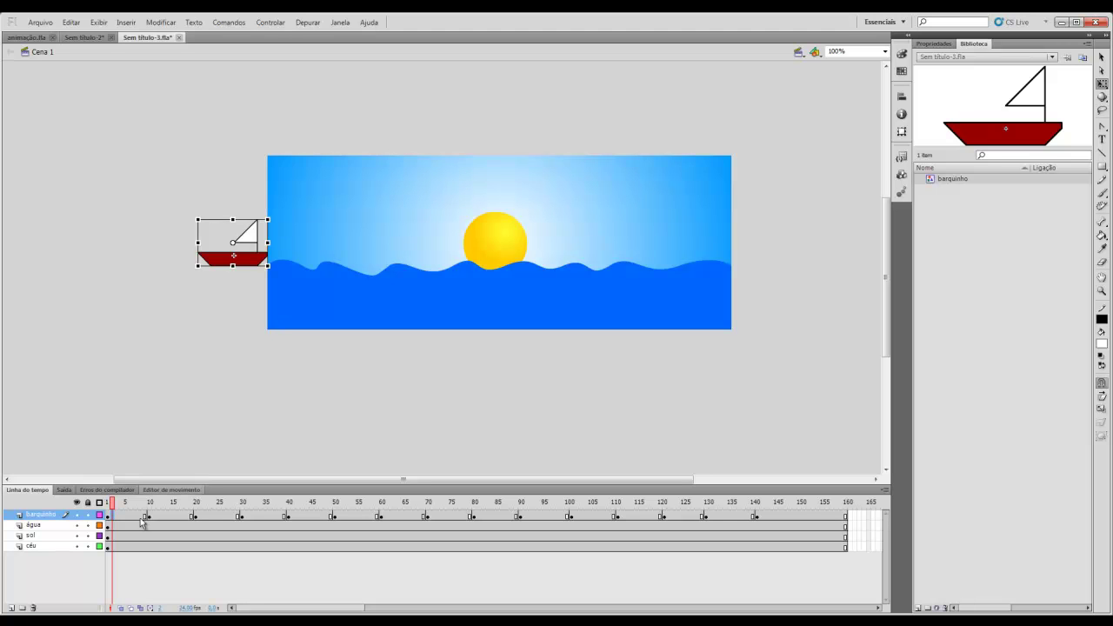
Step: Create classic tweens between all barquinho keyframes from frame 1 to frame 141, and test the movie
mouse_move(111, 507)
mouse_down()
mouse_move(803, 504)
mouse_move(614, 513)
mouse_move(98, 503)
mouse_up()
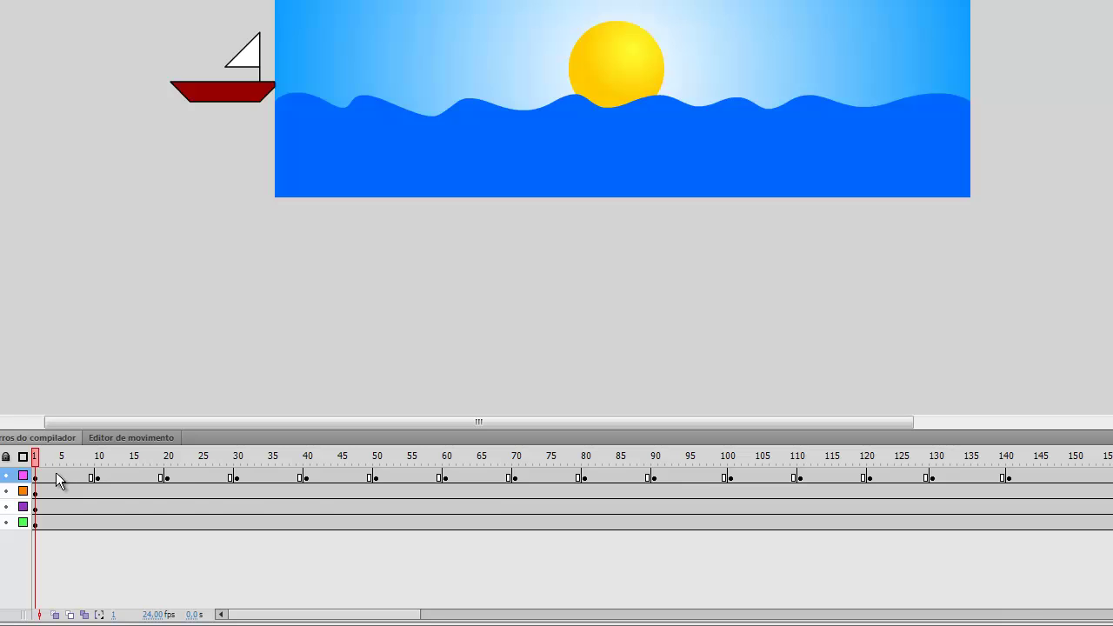
drag(55, 472, 967, 476)
right_click(685, 480)
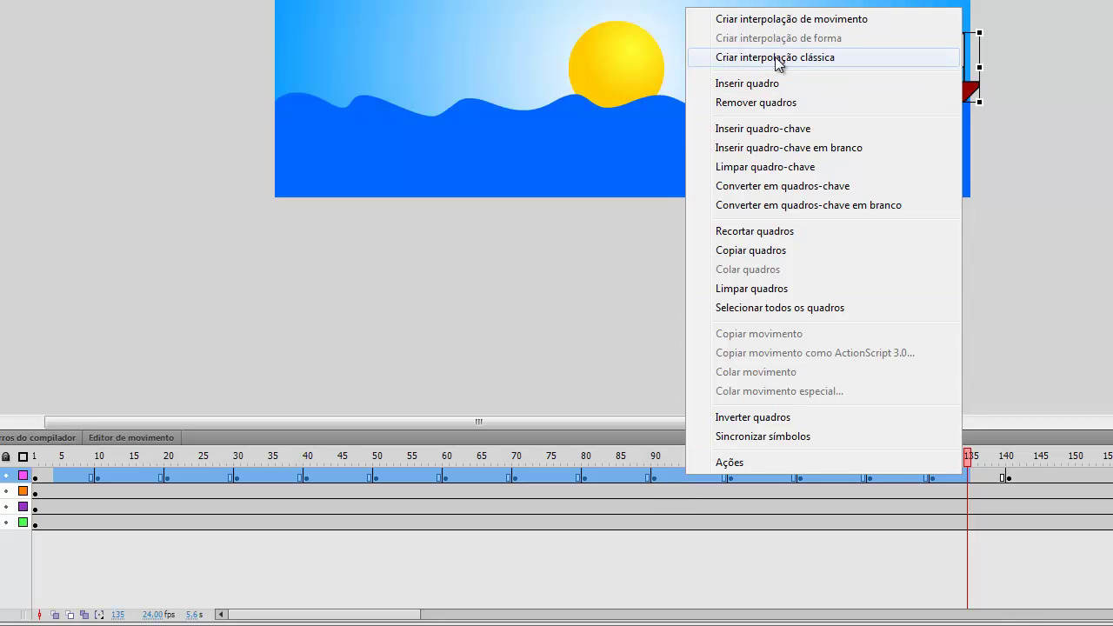
click(805, 59)
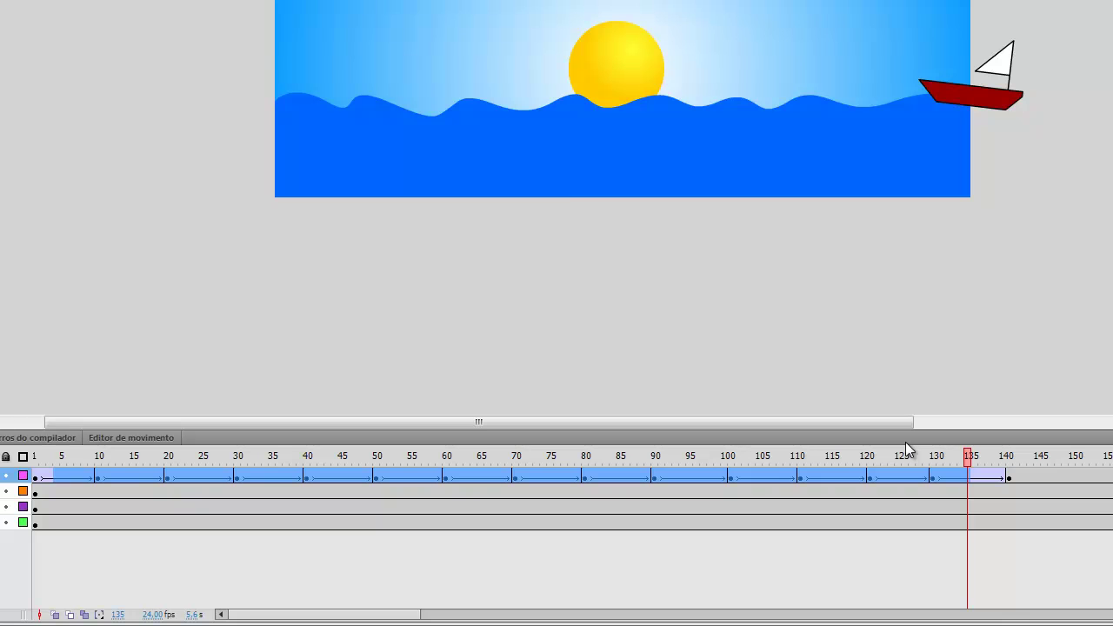
key(ctrl+Return)
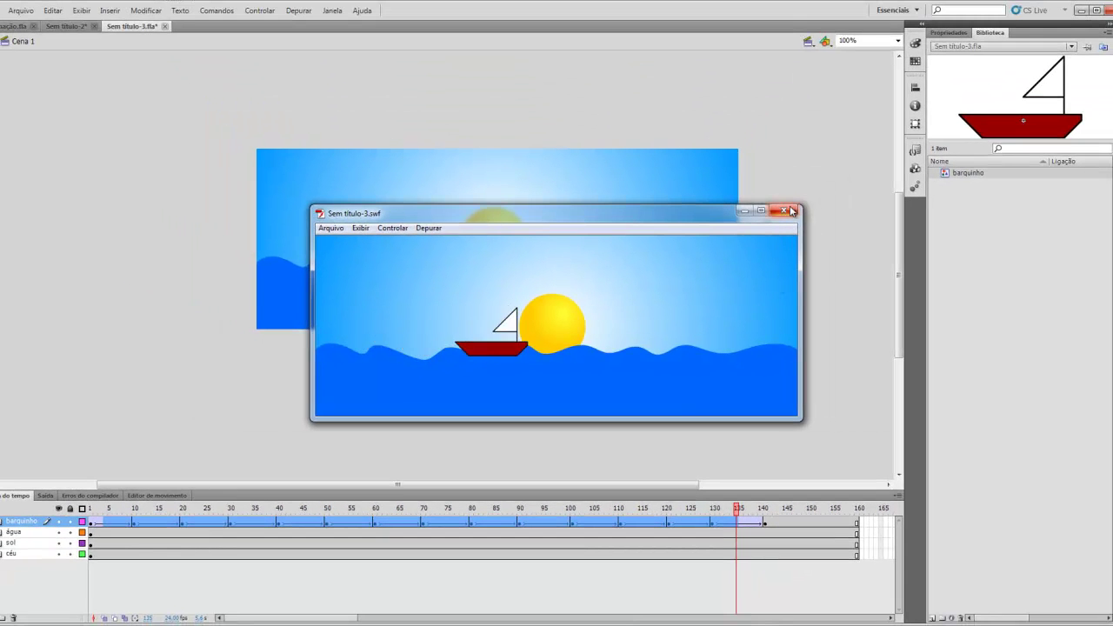
Step: Close the movie preview and add a keyframe at frame 80 of the sol layer
click(790, 210)
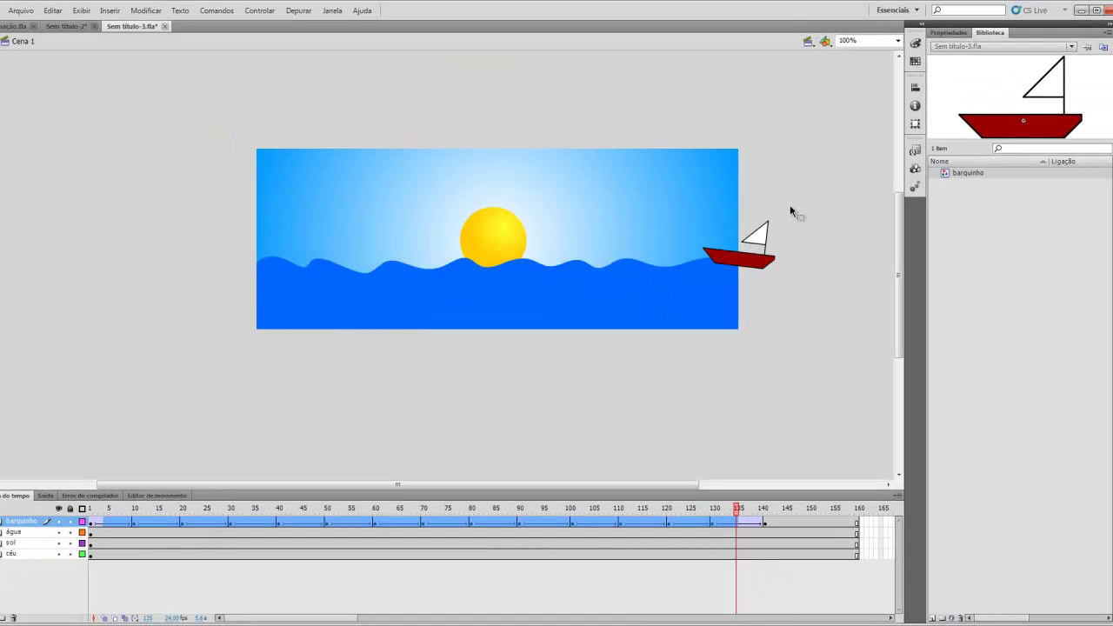
click(505, 236)
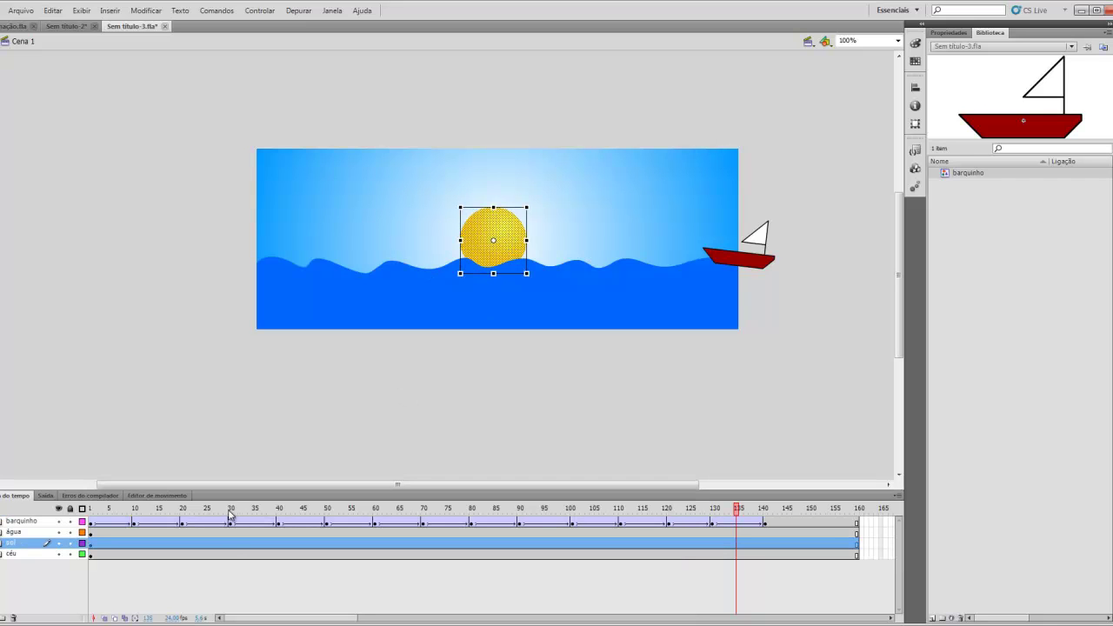
click(230, 544)
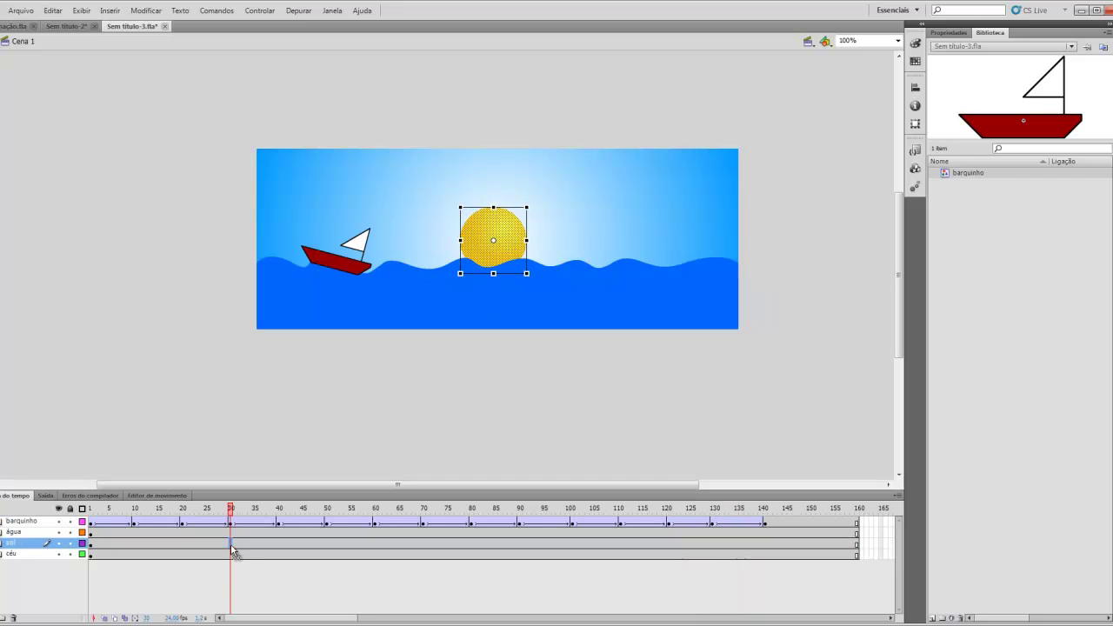
click(25, 545)
drag(239, 548, 472, 548)
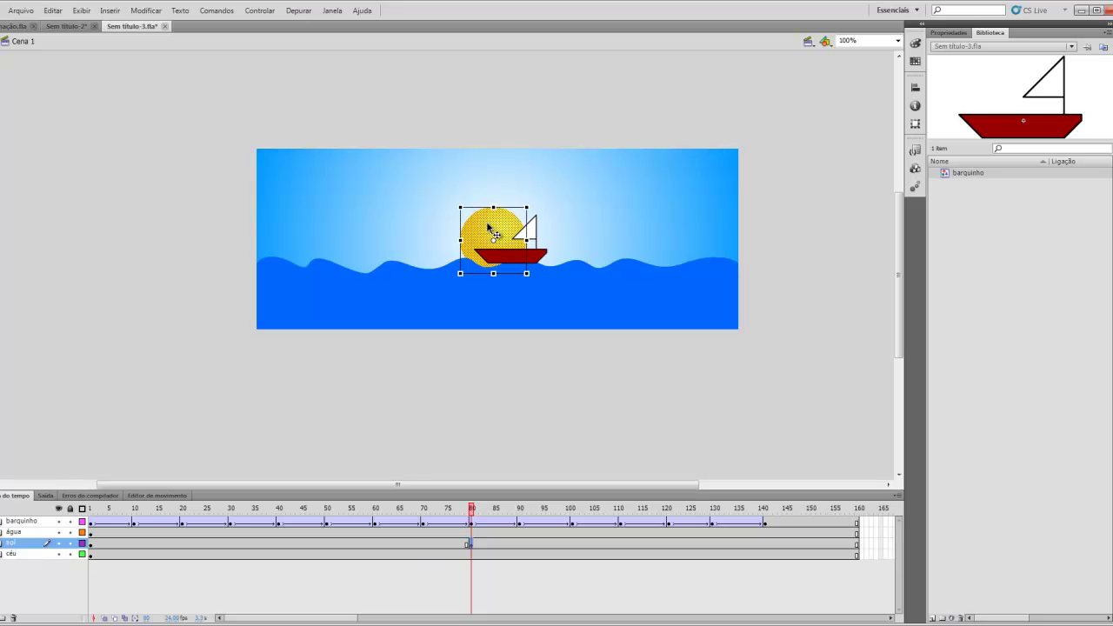
Step: At frame 1 of the sol layer, move the sun straight down until it is hidden behind the water
click(91, 544)
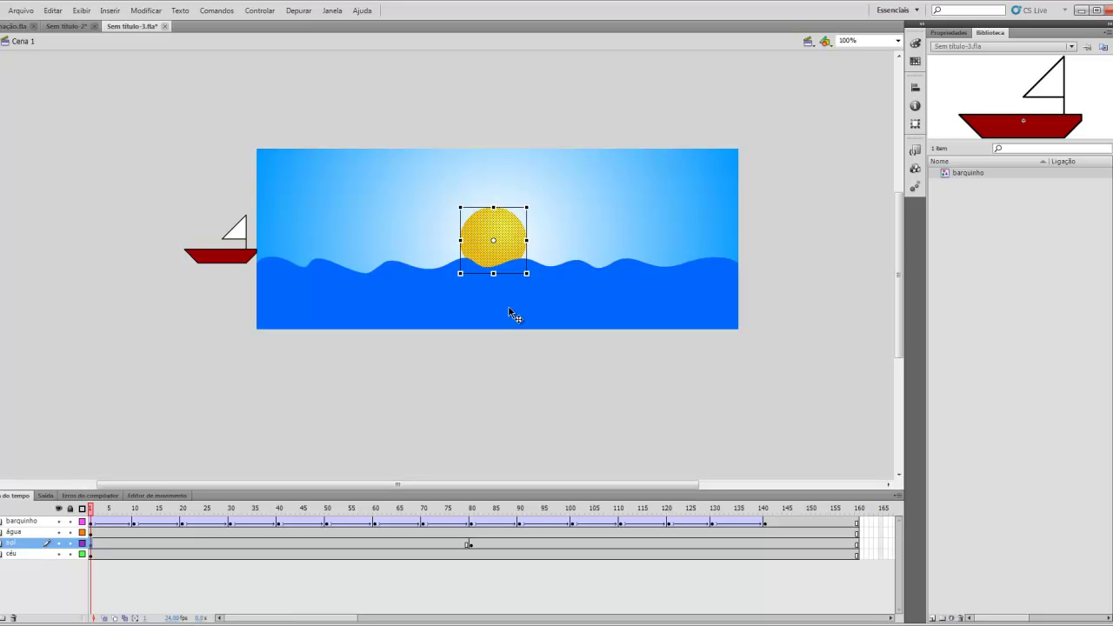
key(Down)
key(Down)
key(Down)
key(Down)
key(Down)
key(Down)
key(Down)
key(Down)
key(Down)
key(Down)
key(Down)
key(Down)
key(Down)
key(Down)
key(Down)
key(Down)
key(Down)
key(Down)
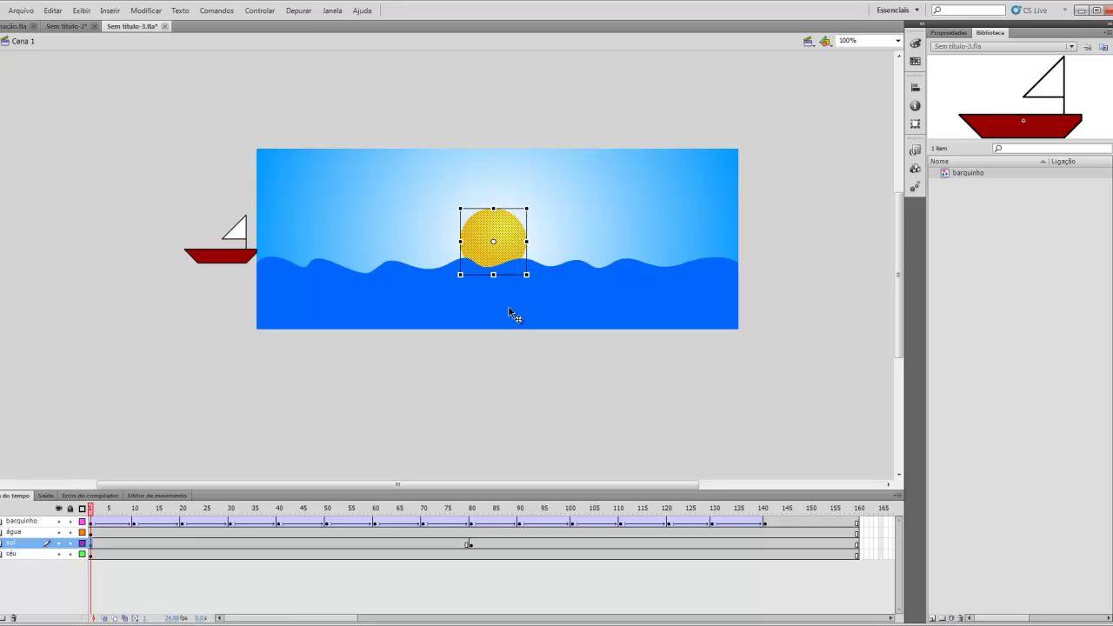
key(Down)
key(Down)
key(Down)
key(Down)
key(Down)
key(Down)
key(Down)
key(Down)
key(Down)
key(Down)
key(Down)
key(Down)
key(Down)
key(Down)
key(Down)
key(Down)
key(Down)
key(Down)
key(Down)
key(Down)
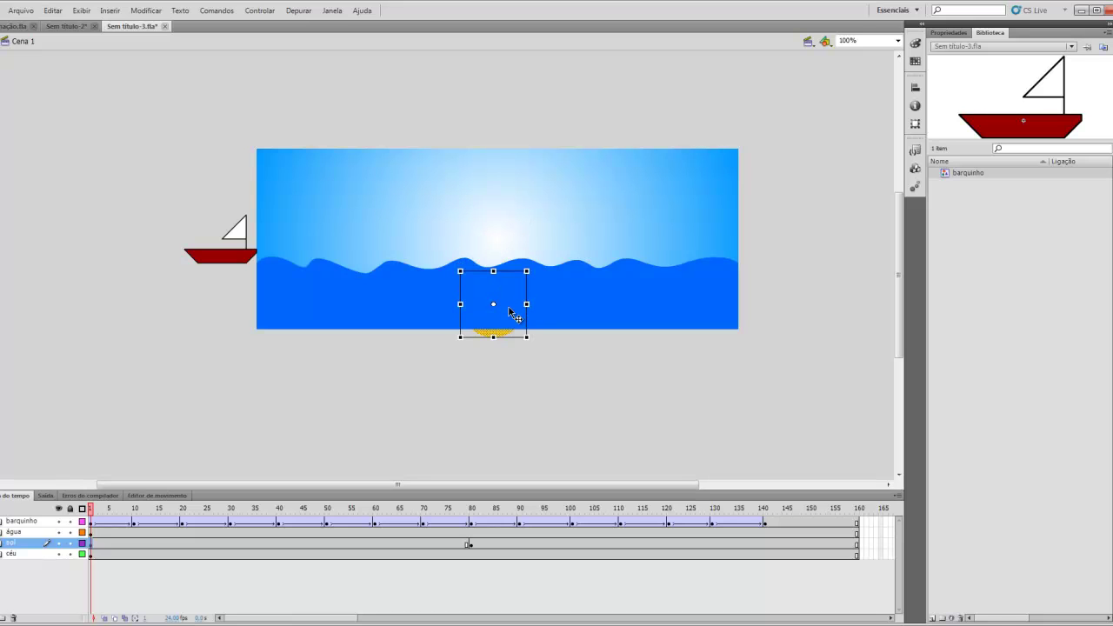
Step: Create a shape tween between the sol keyframes with easing 100, then test the movie and close the preview
right_click(298, 546)
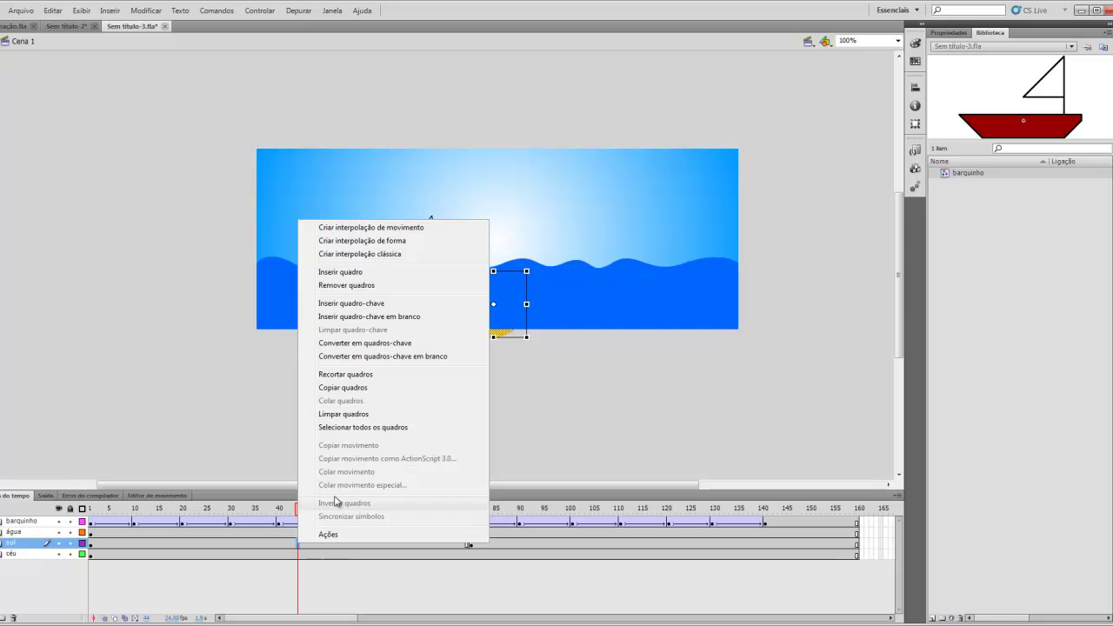
click(371, 246)
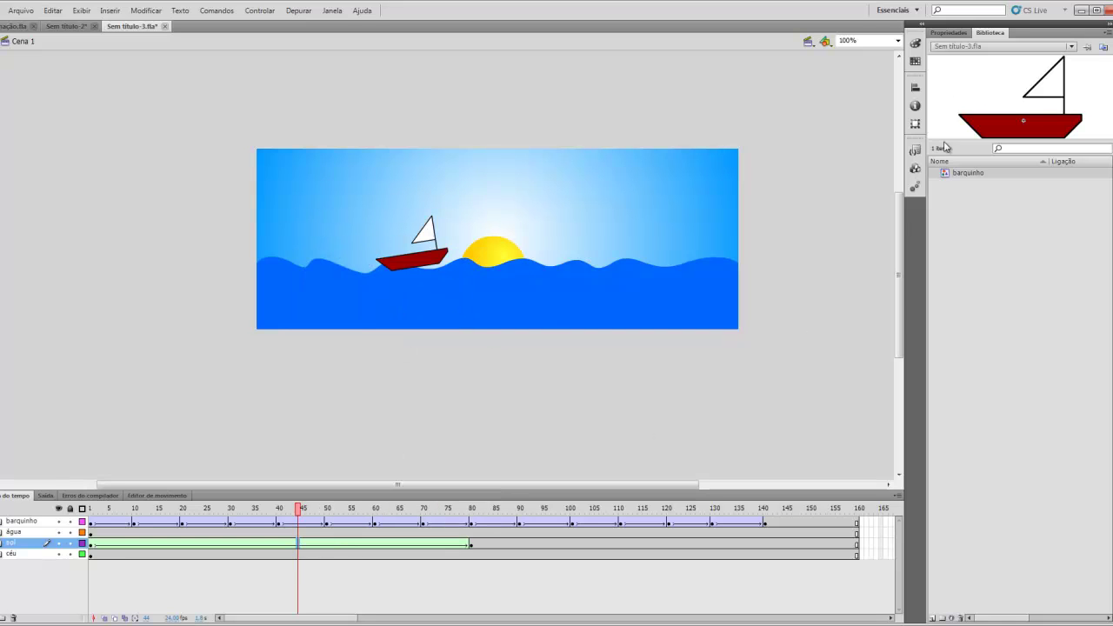
click(949, 33)
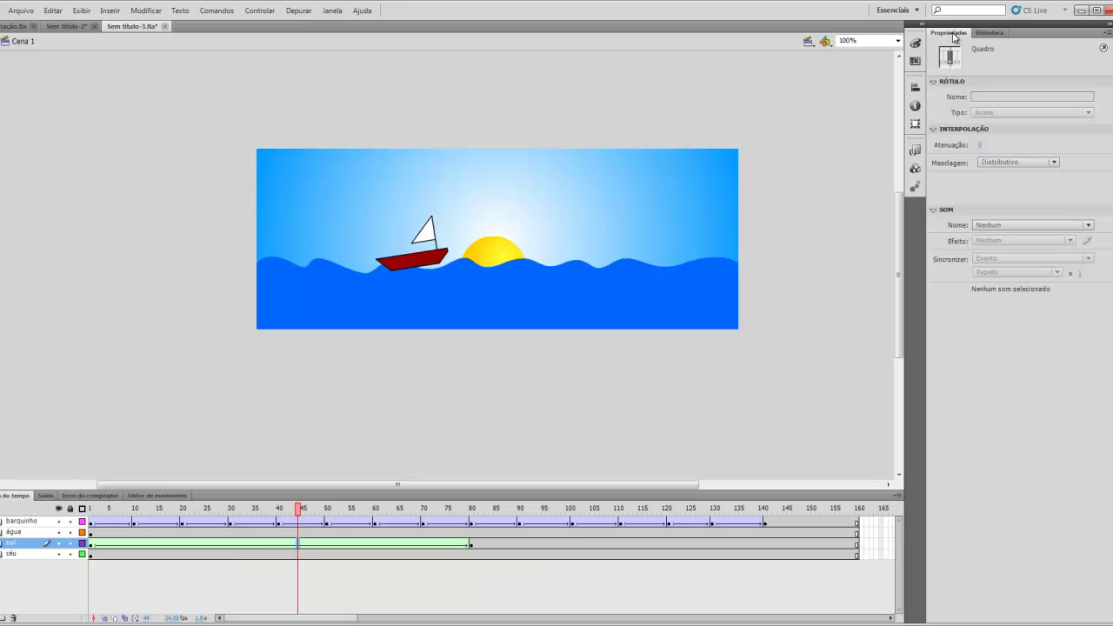
click(978, 147)
text(100)
key(Return)
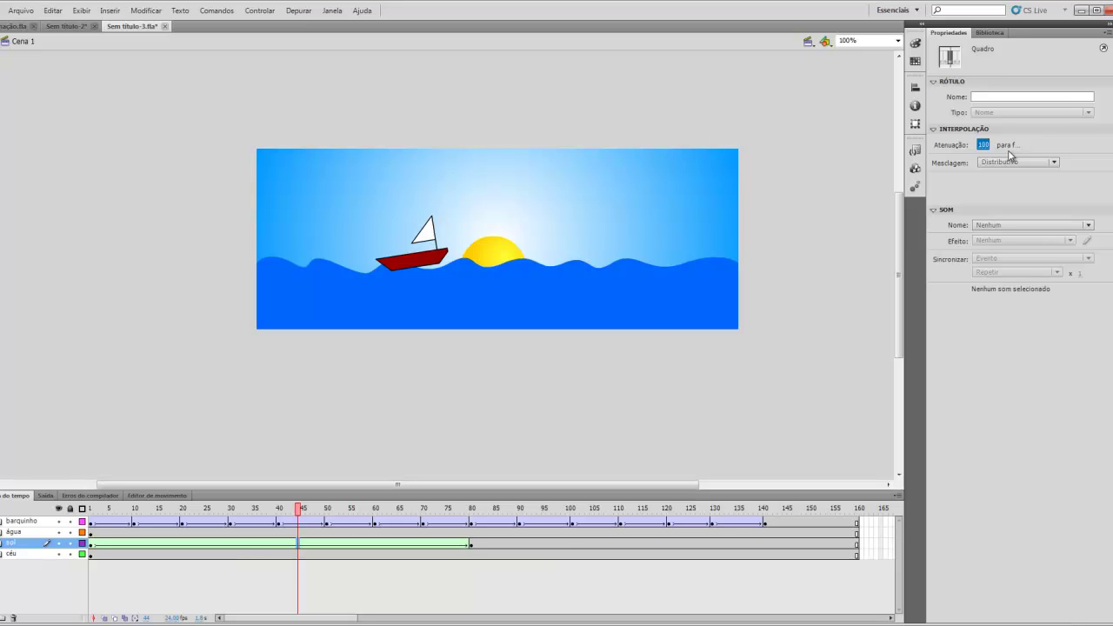
key(ctrl+Return)
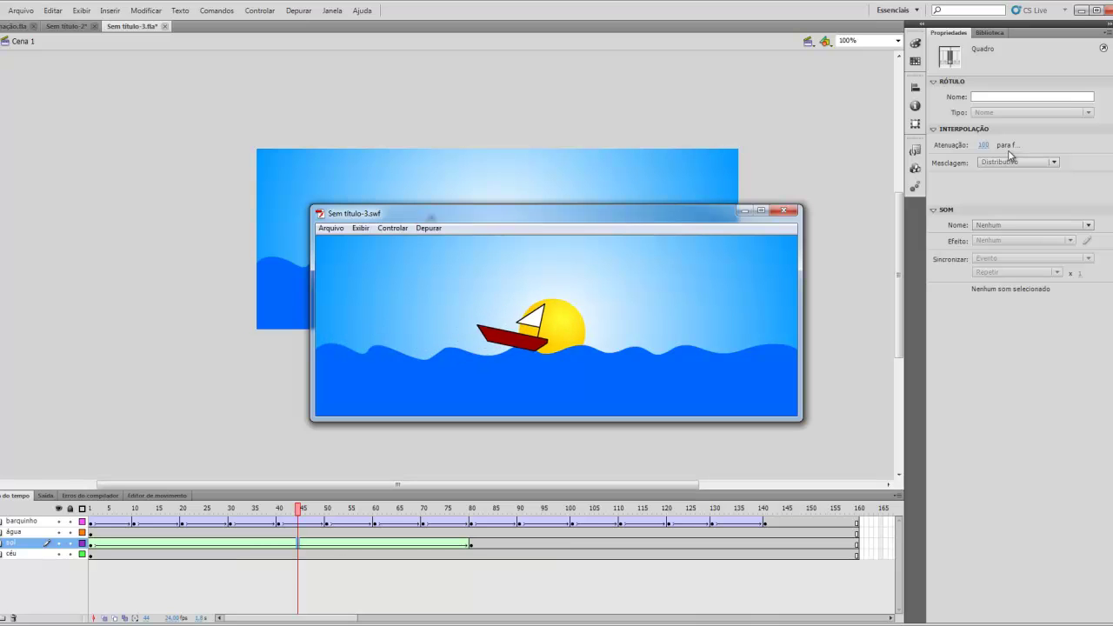
click(782, 210)
Step: Add a keyframe at frame 90 of the céu layer
click(704, 214)
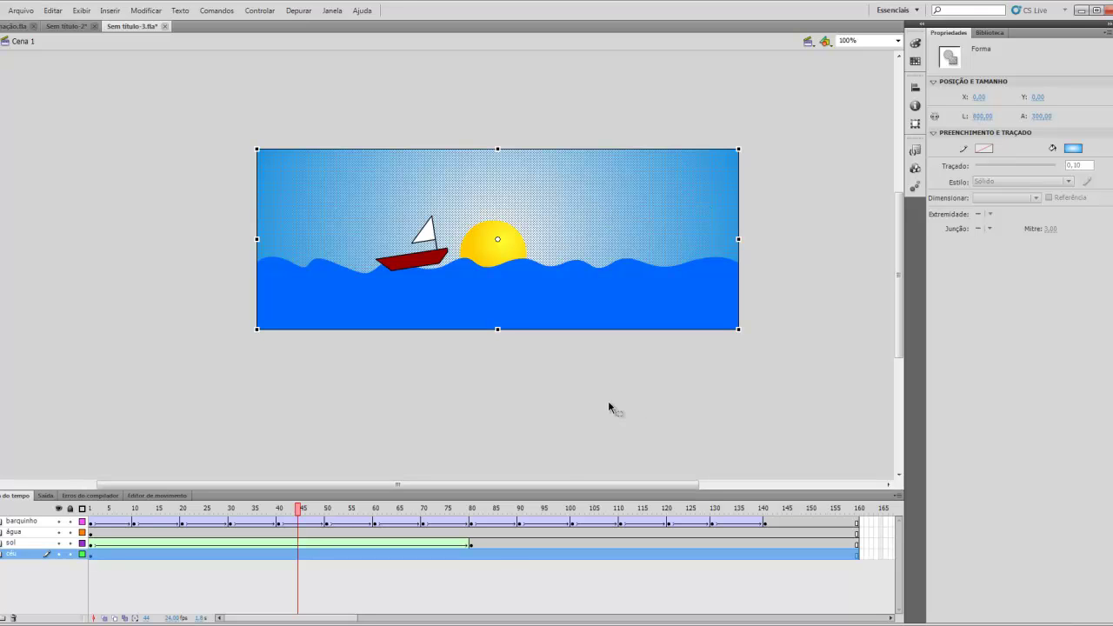
click(492, 554)
click(516, 554)
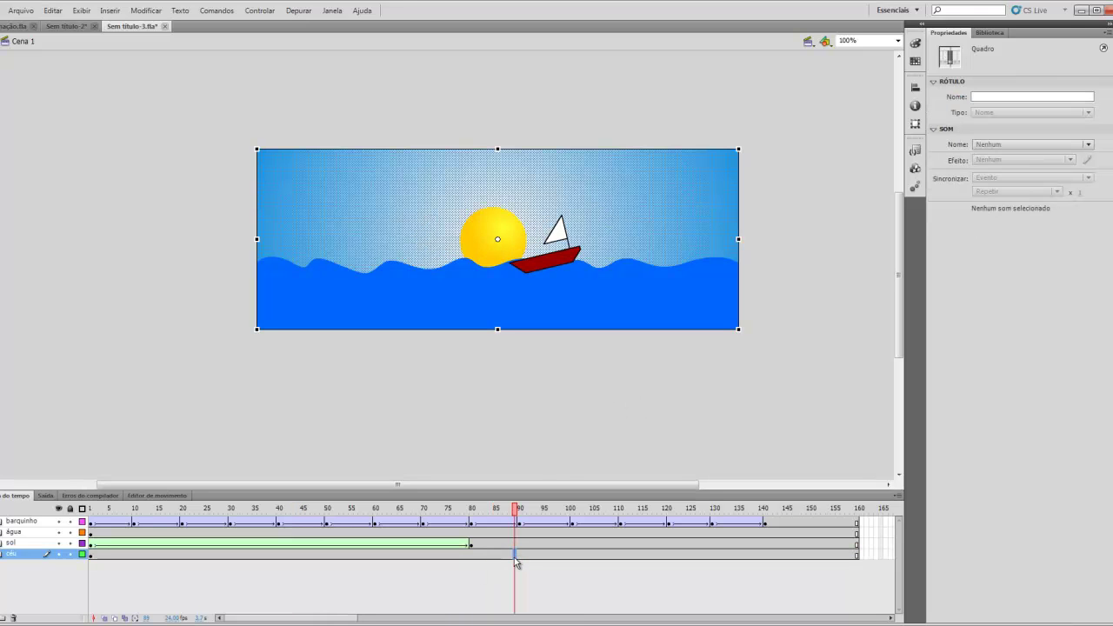
click(500, 554)
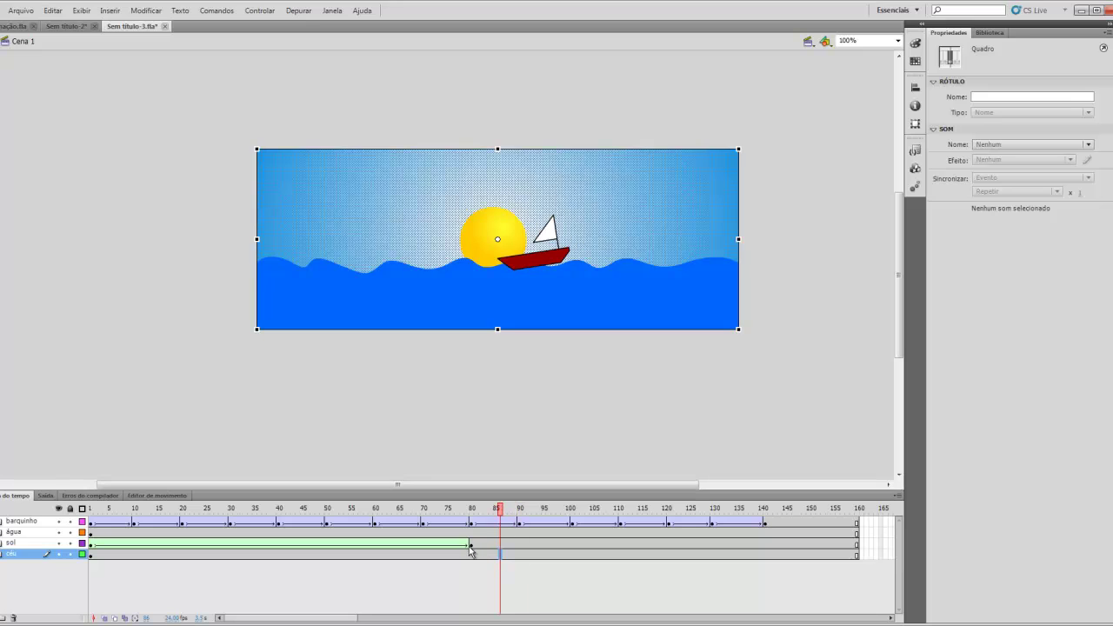
click(519, 555)
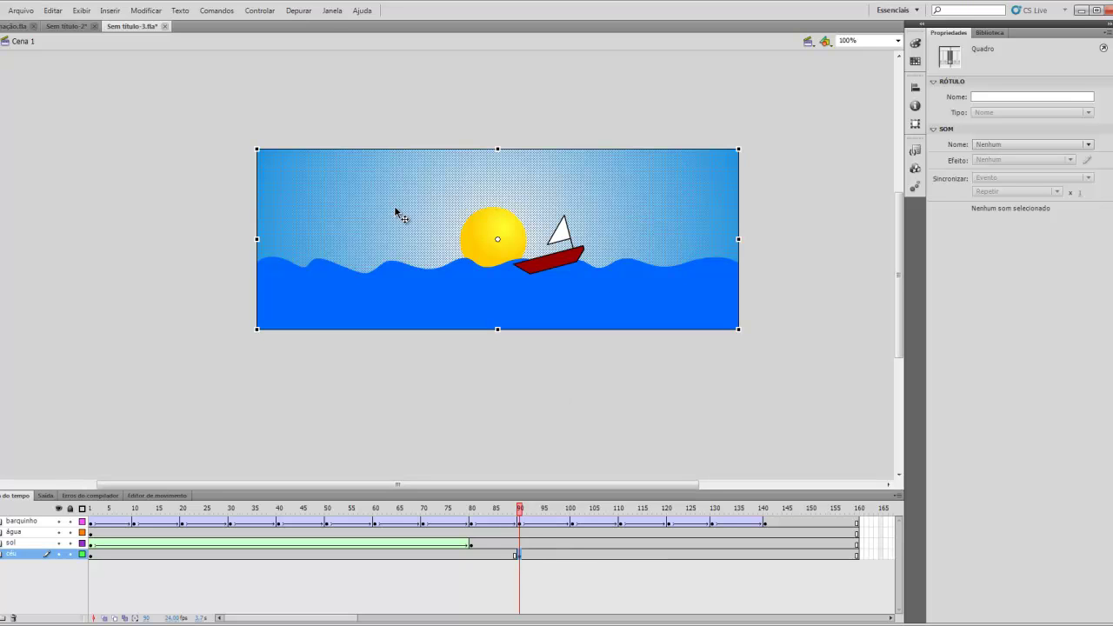
Step: At frame 1 of the céu layer, change the outer colour of the sky's radial gradient to dark grey #333333
click(93, 556)
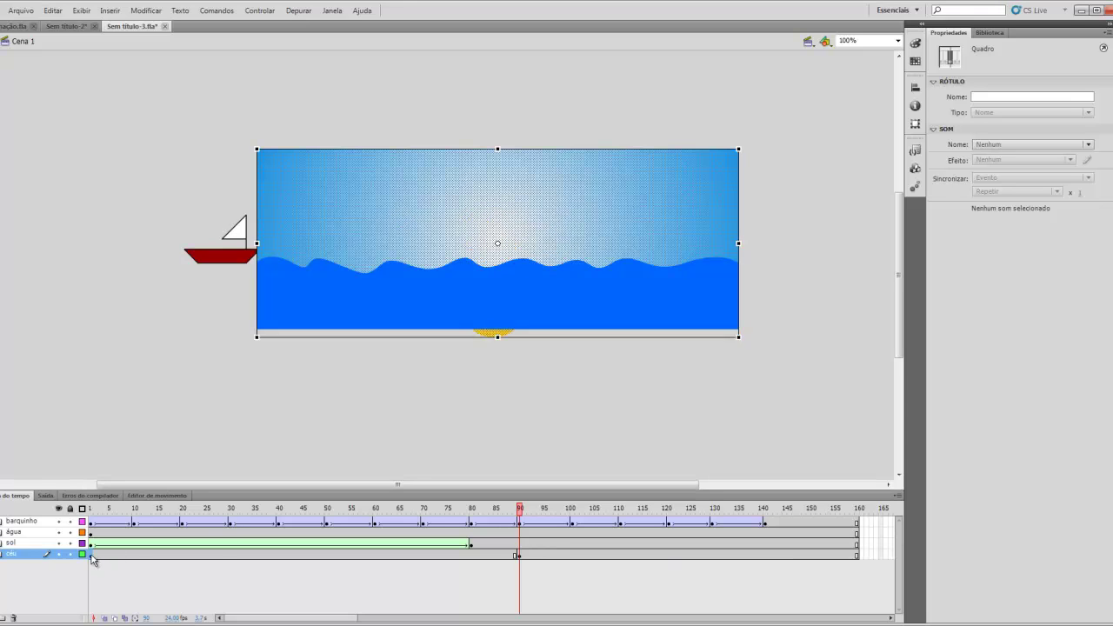
click(915, 43)
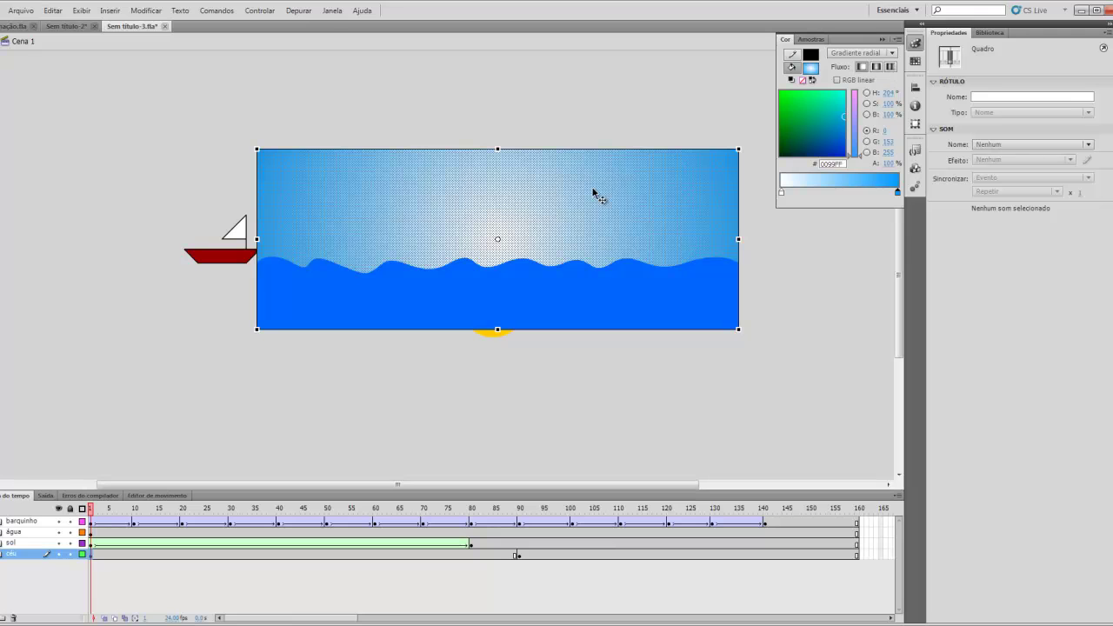
click(780, 193)
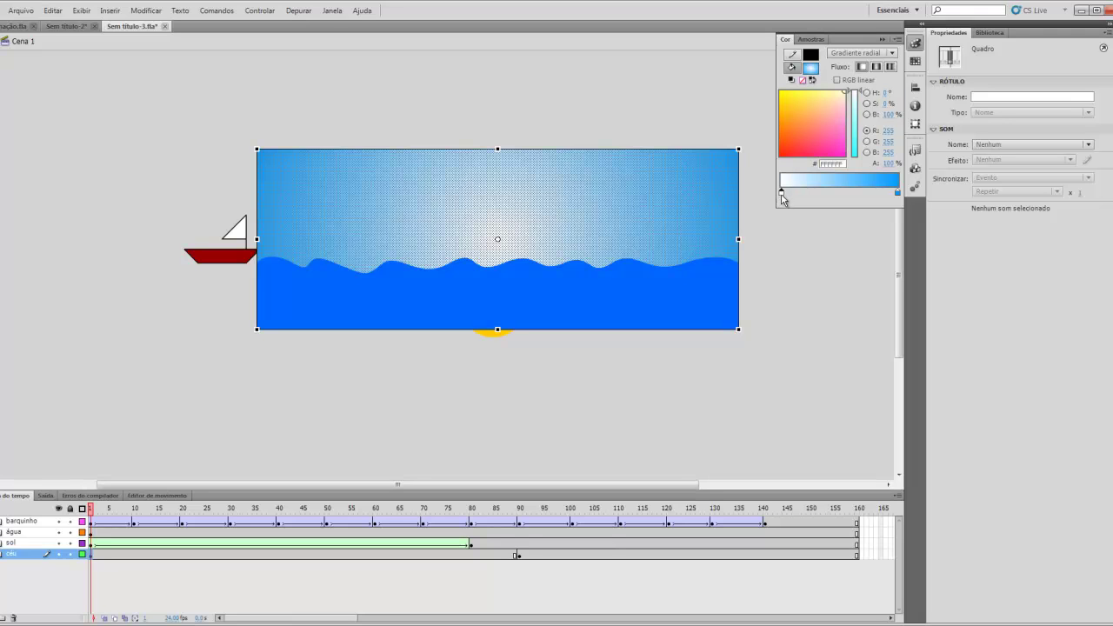
double_click(898, 192)
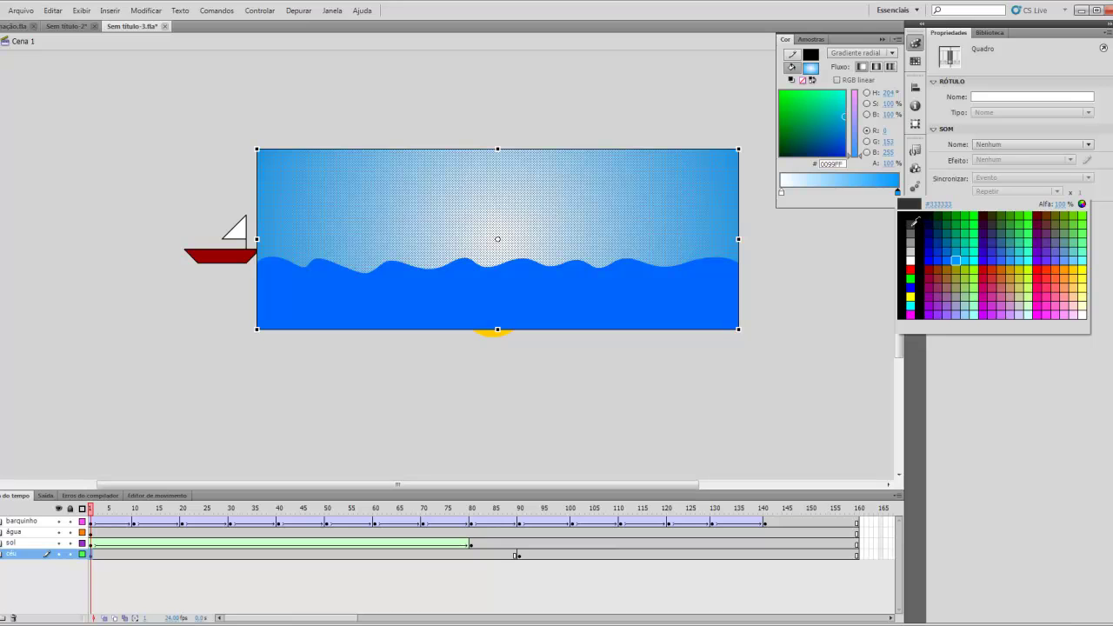
click(913, 224)
click(810, 250)
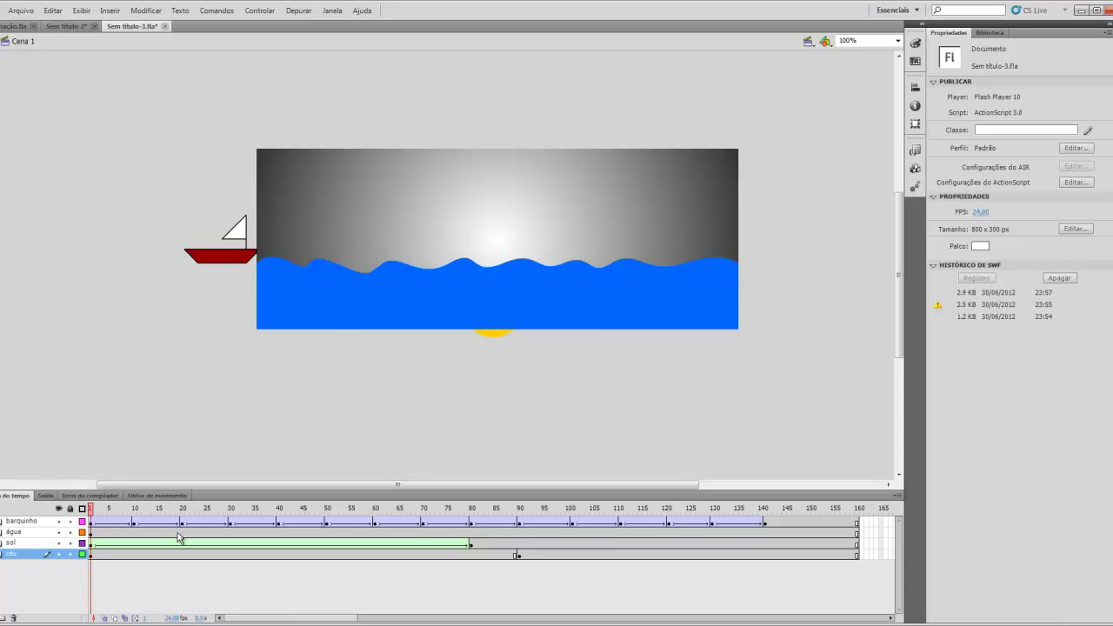
Step: Create a shape tween between the céu keyframes with easing 100, and test the movie
right_click(272, 557)
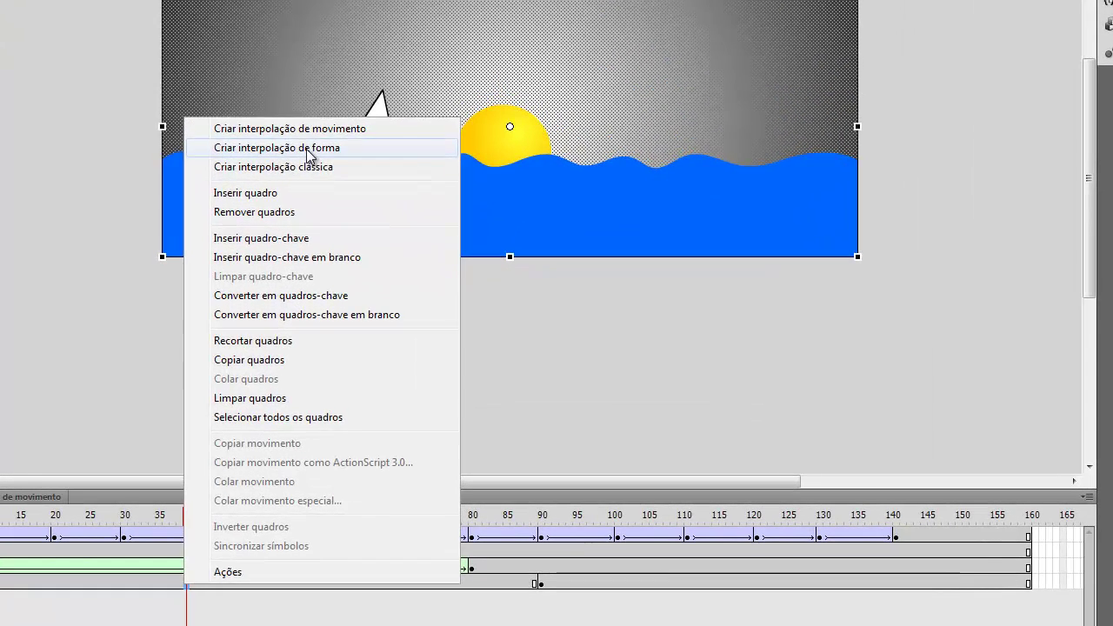
click(359, 260)
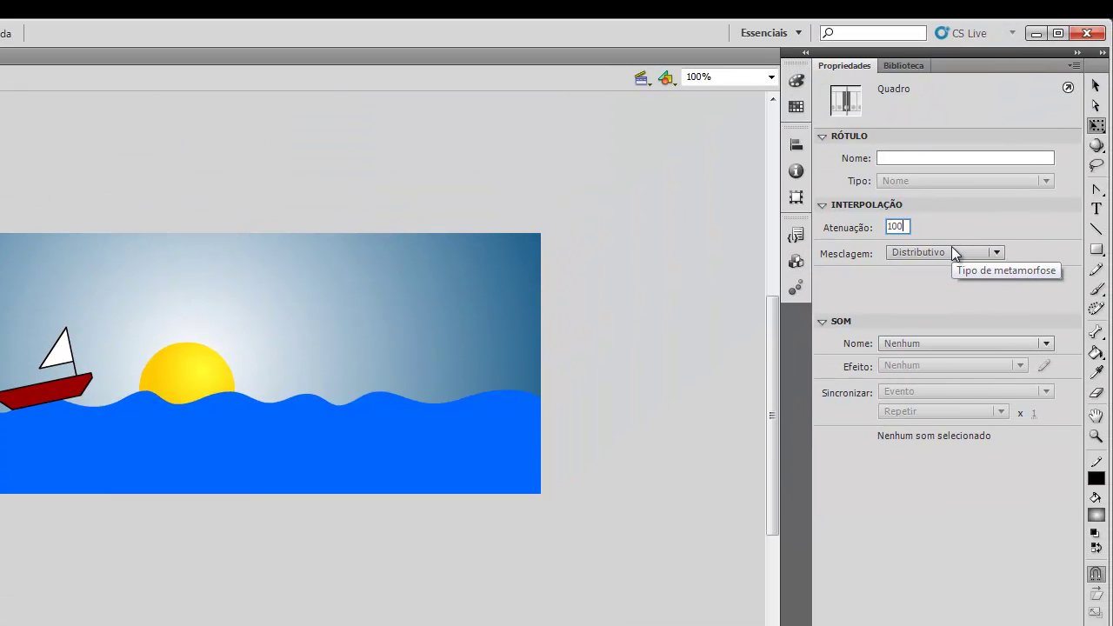
key(Return)
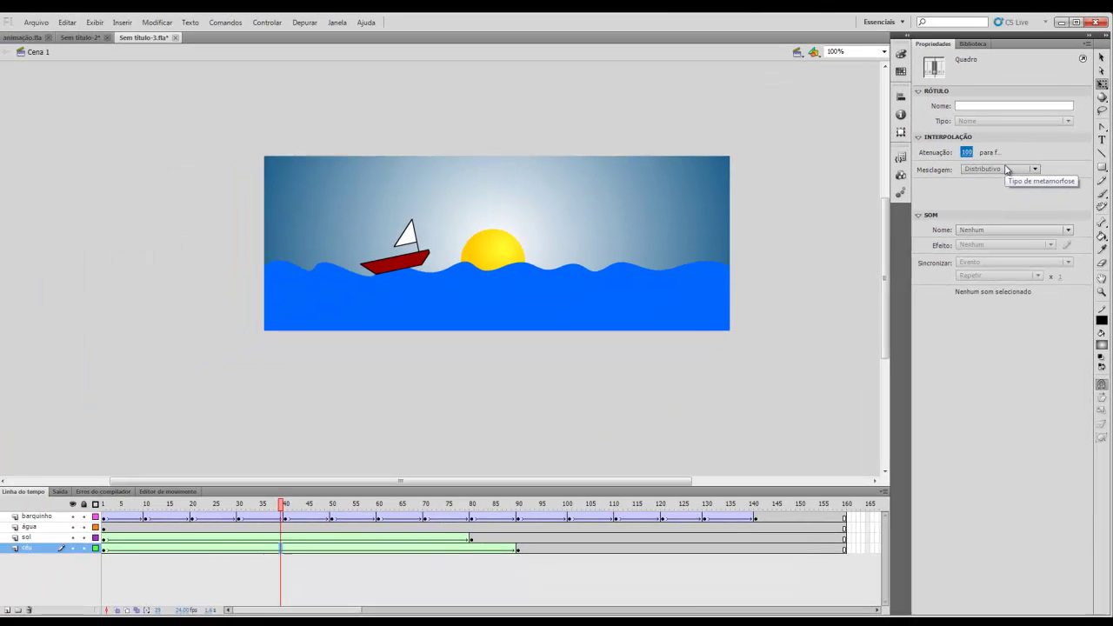
key(ctrl+Return)
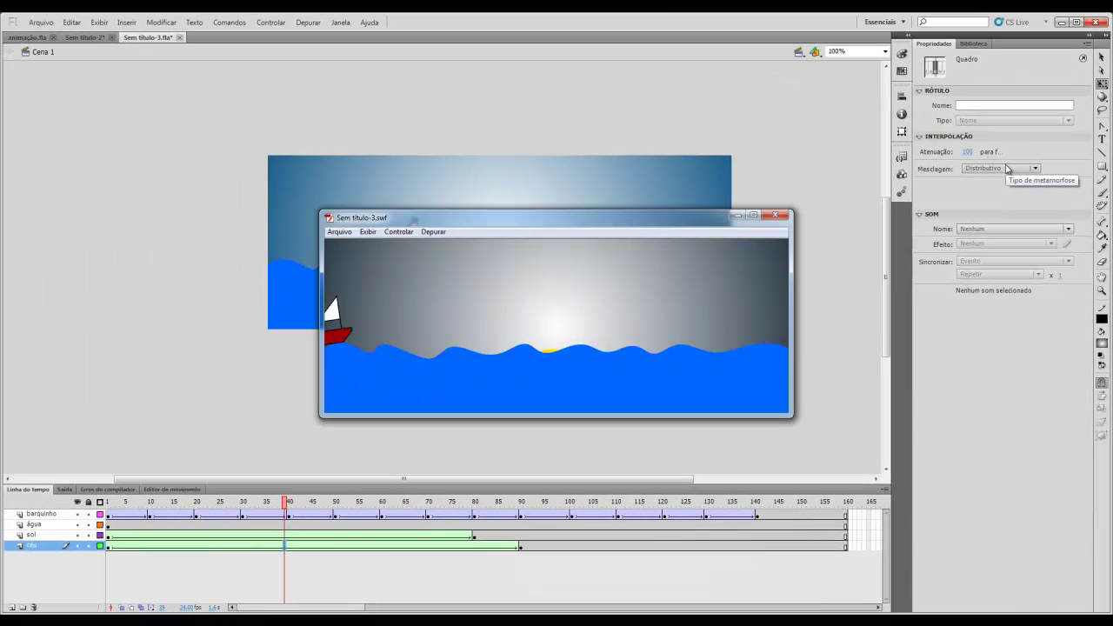